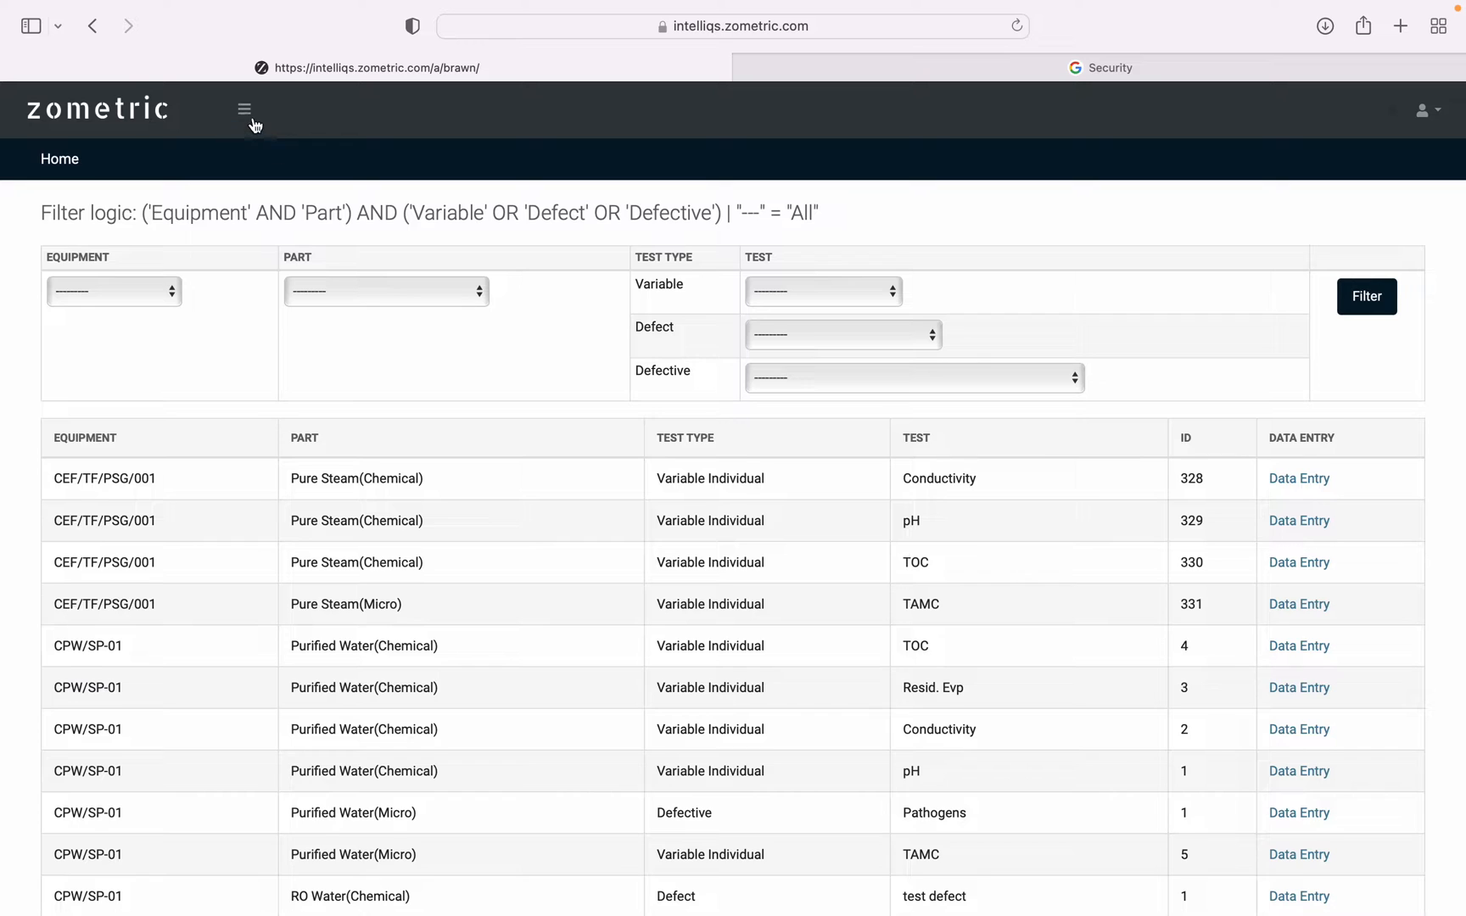
# Examine which pages the Configure and Record sections of the site navigation offer.
pyautogui.click(245, 111)
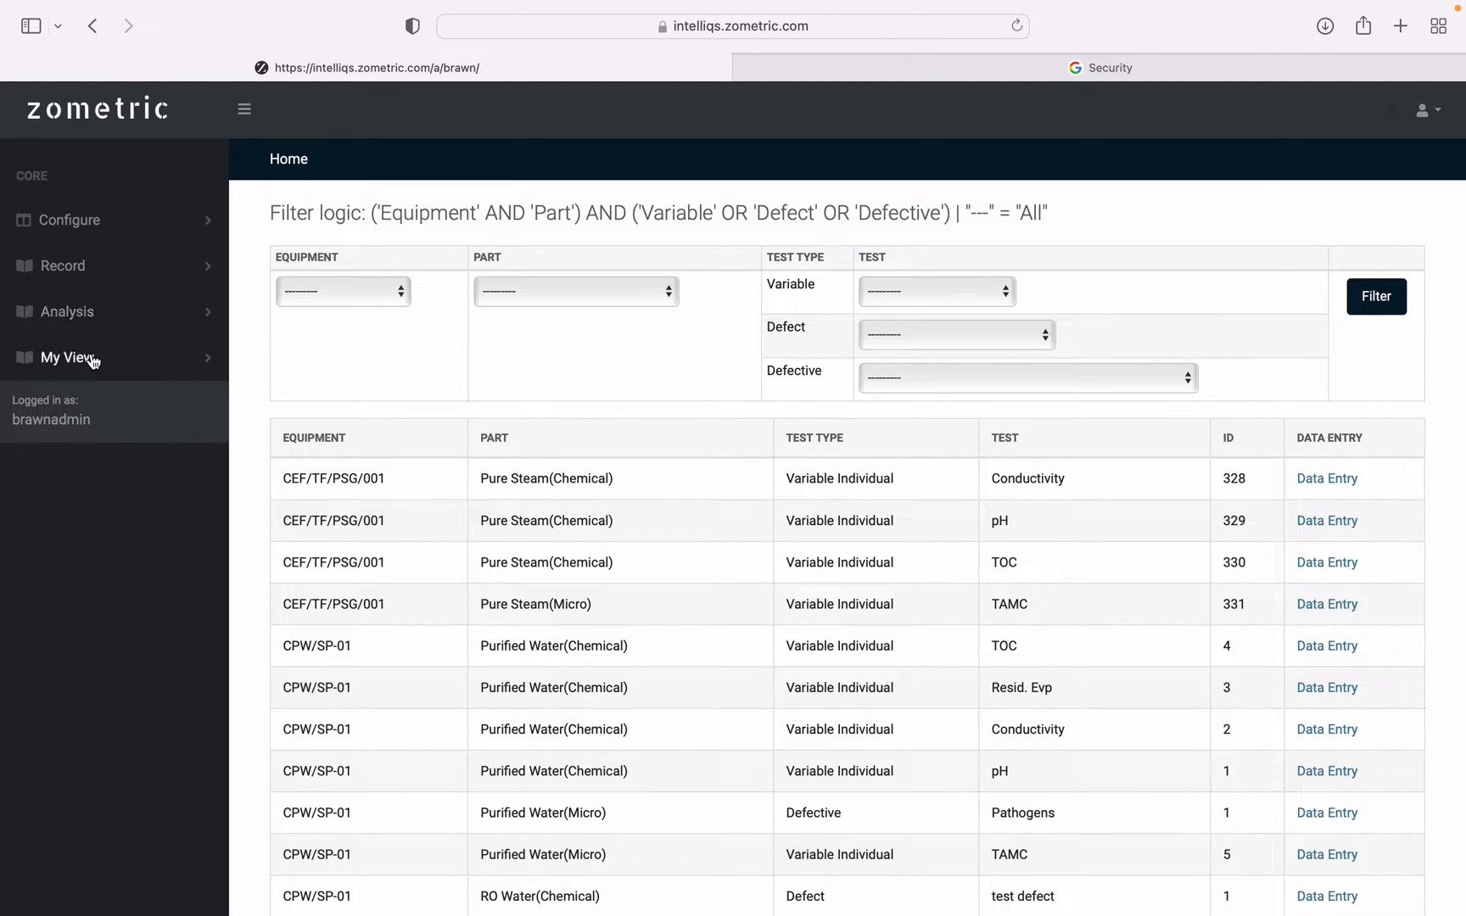
pyautogui.click(96, 224)
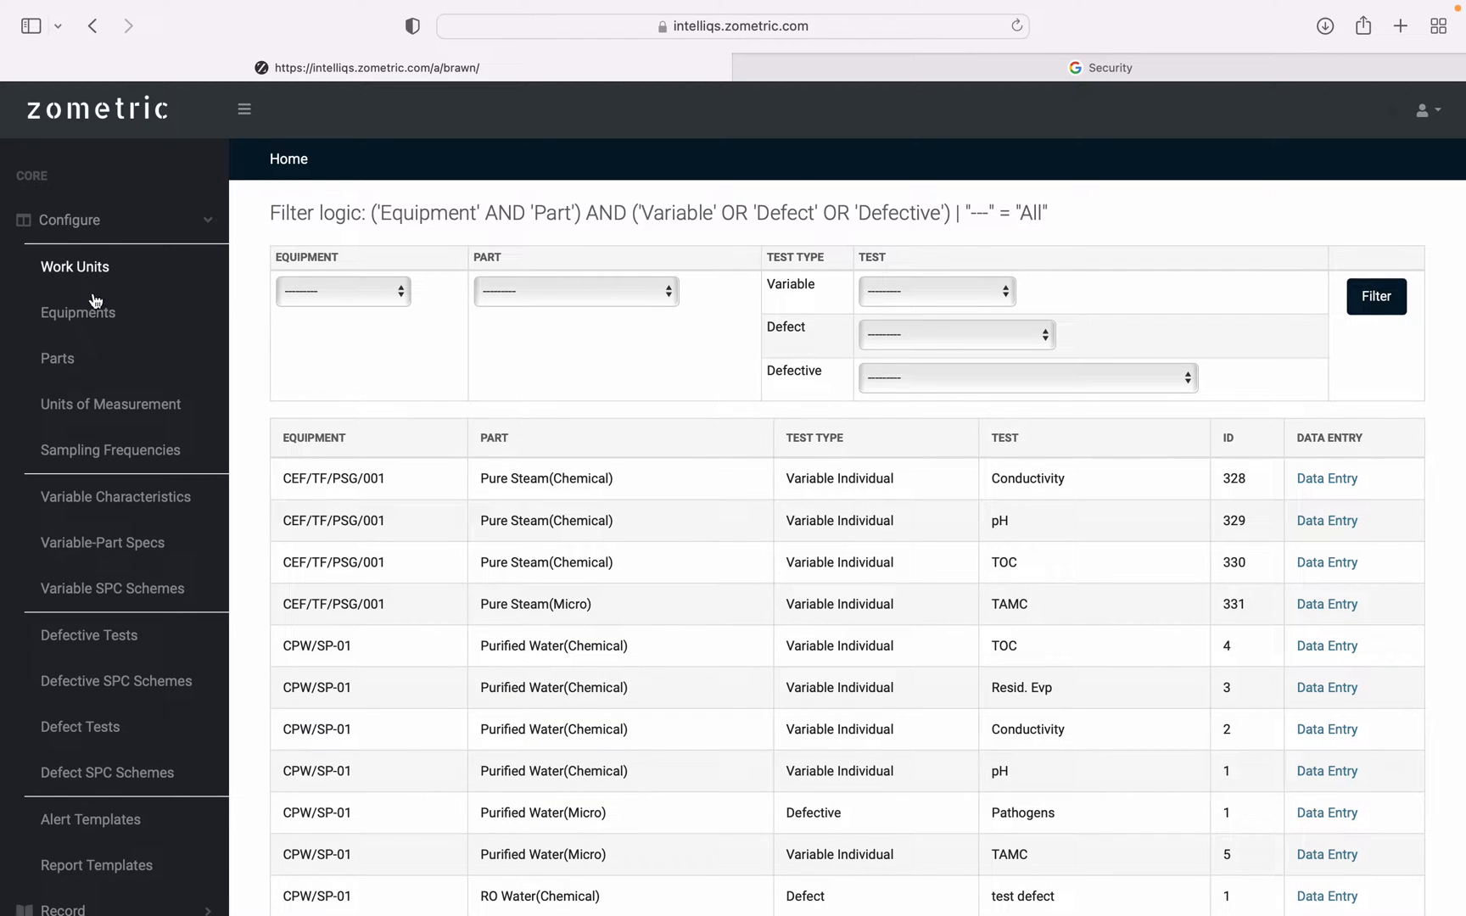
pyautogui.scroll(-1, 120, 709)
pyautogui.scroll(-3, 120, 709)
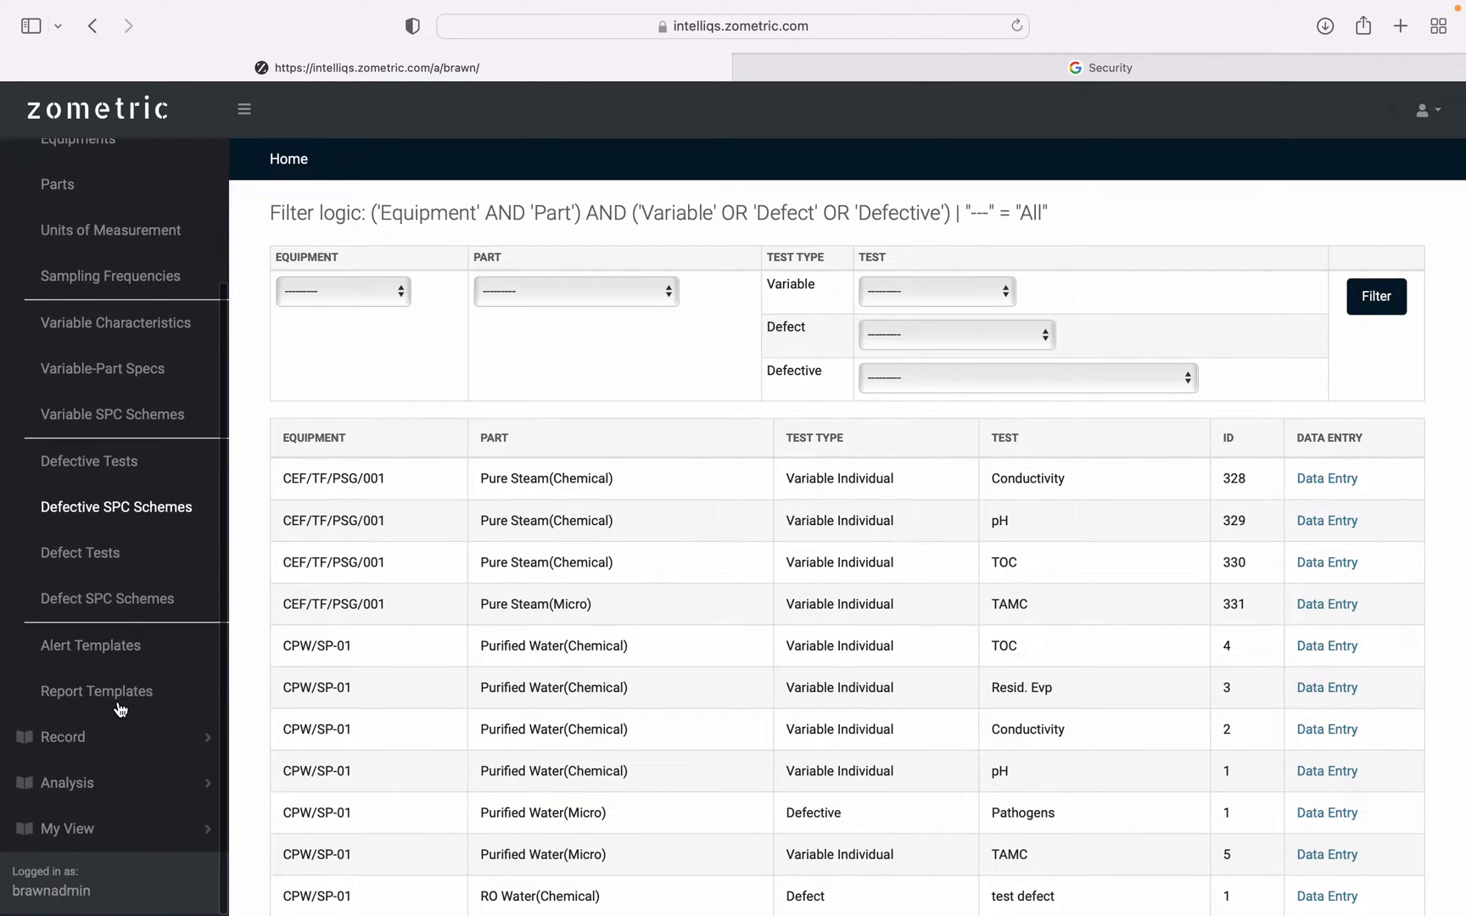
pyautogui.scroll(4, 121, 709)
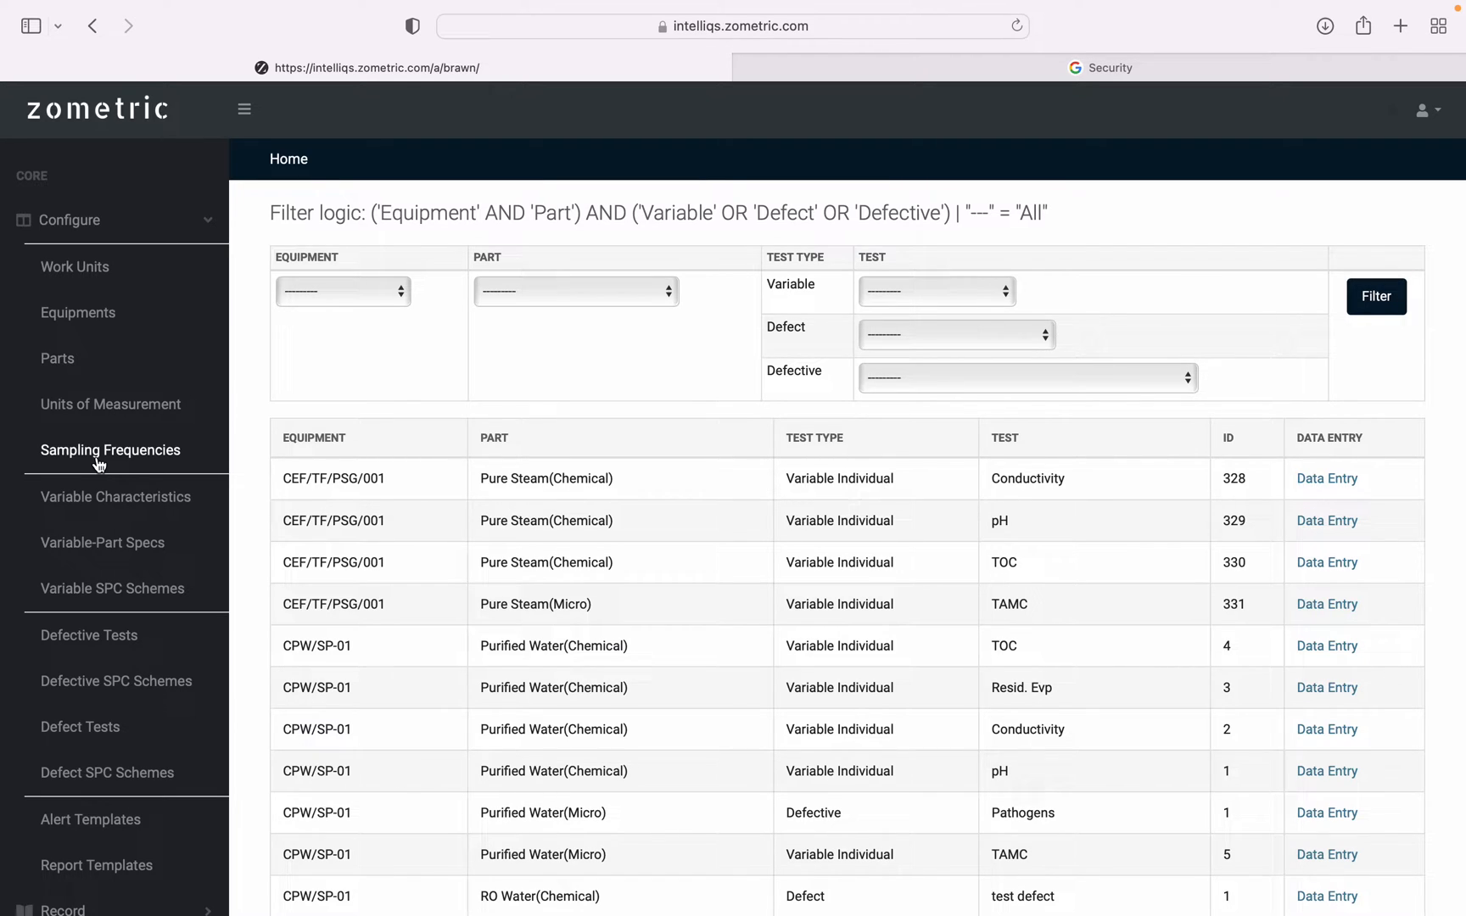
pyautogui.click(123, 231)
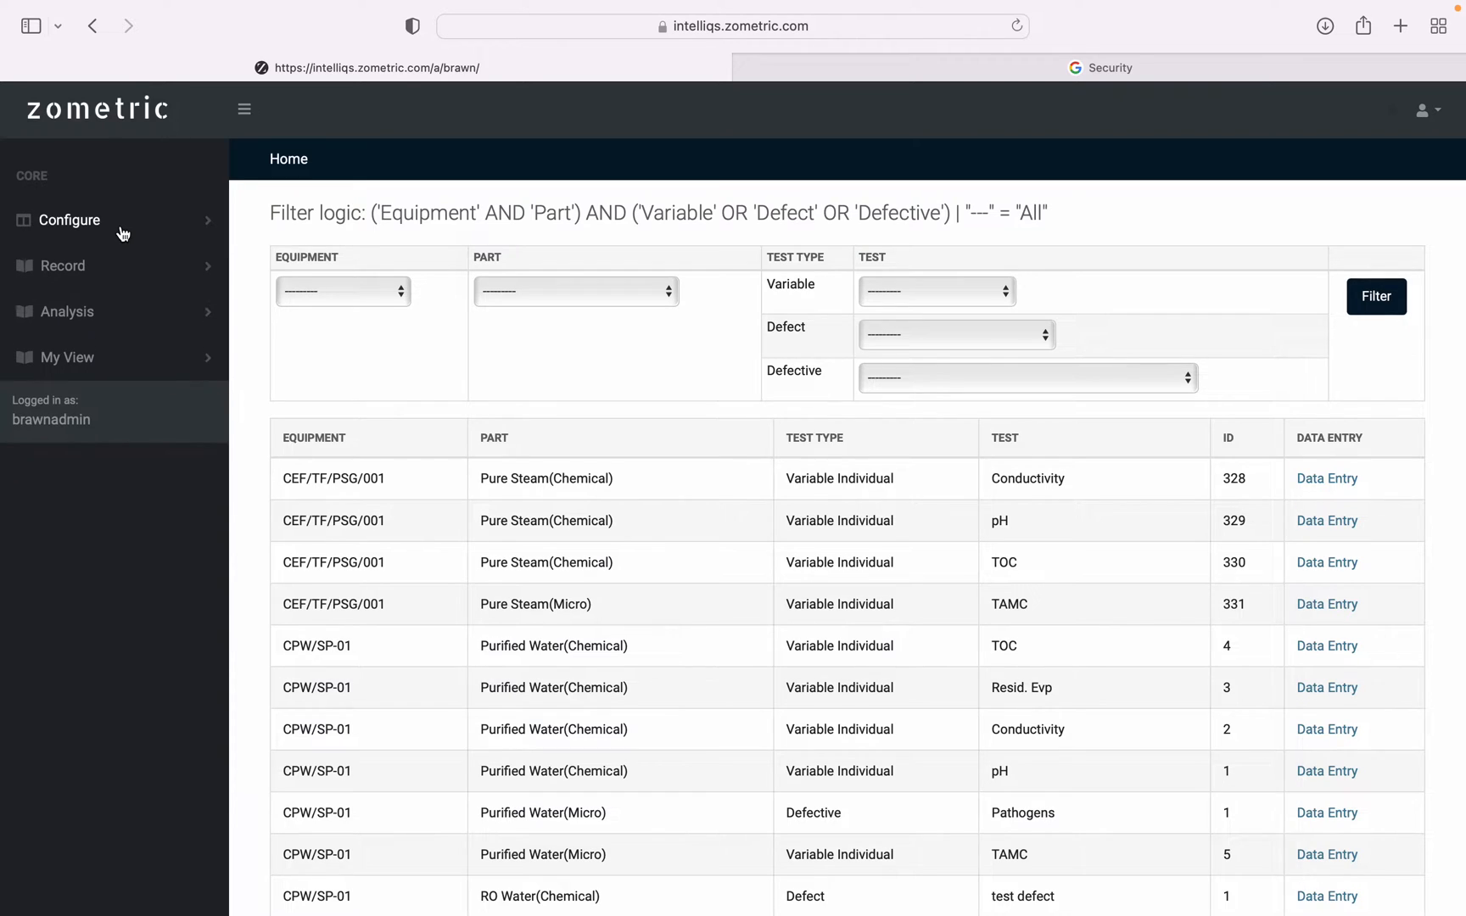
pyautogui.click(95, 270)
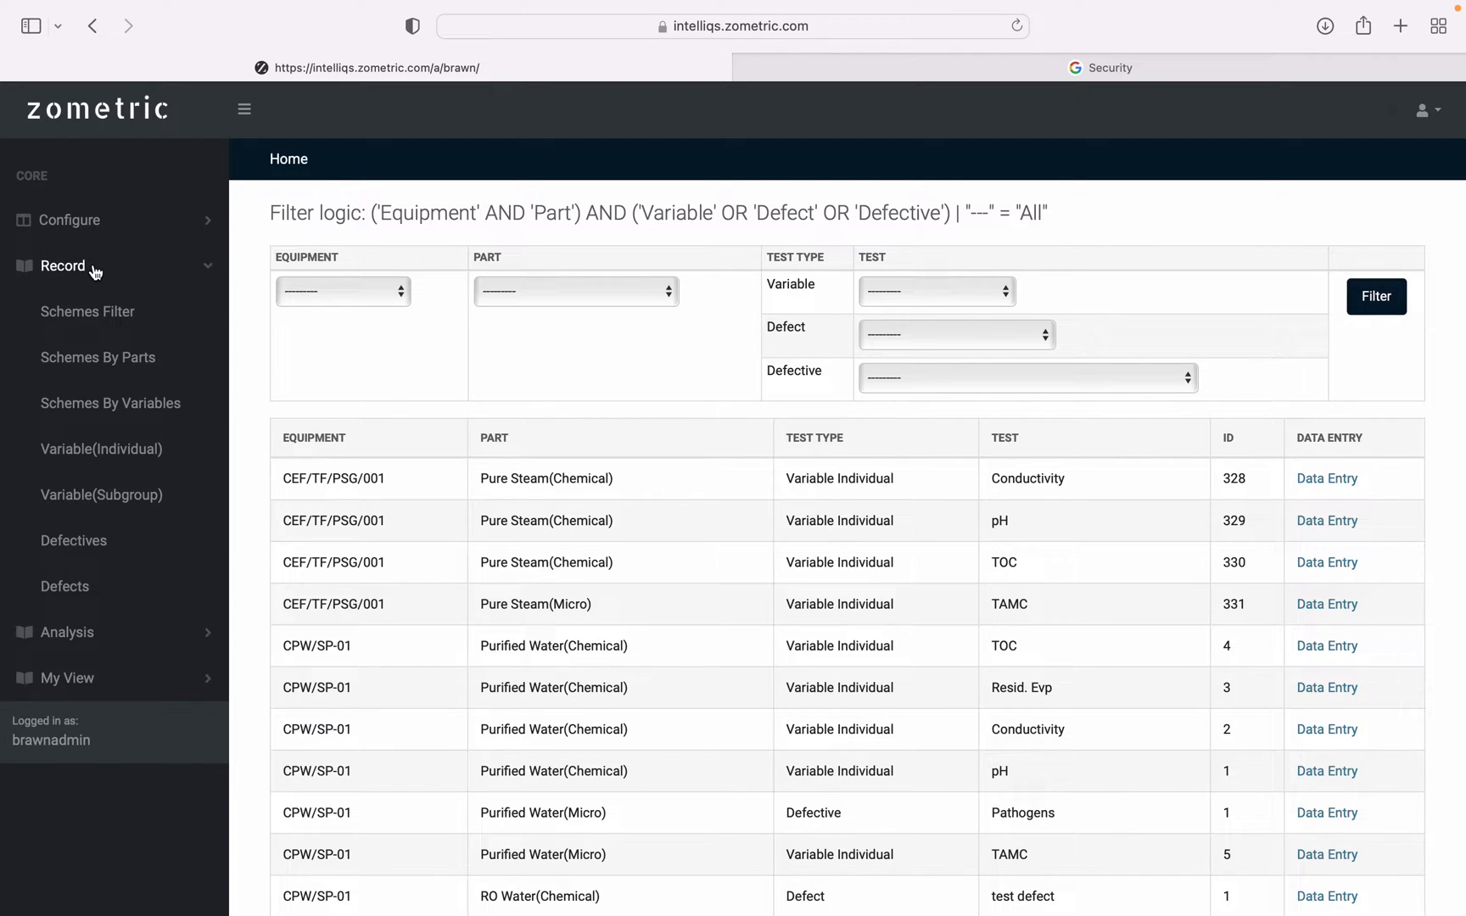
pyautogui.click(95, 270)
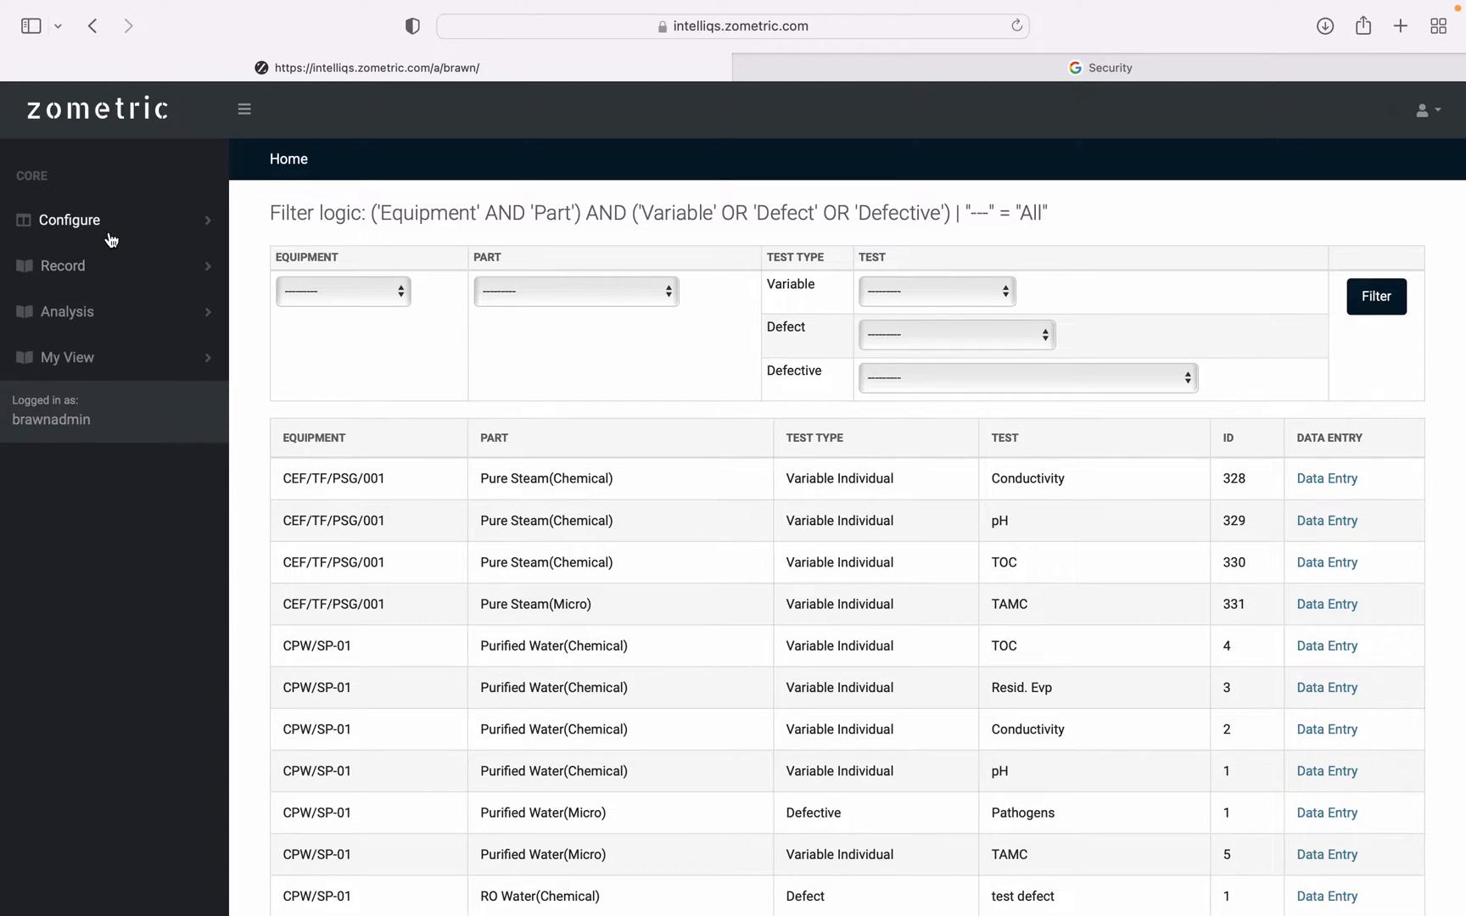
# View the blank form for adding a work unit, and open the existing Water Generation System record from the Work Units list.
pyautogui.click(113, 233)
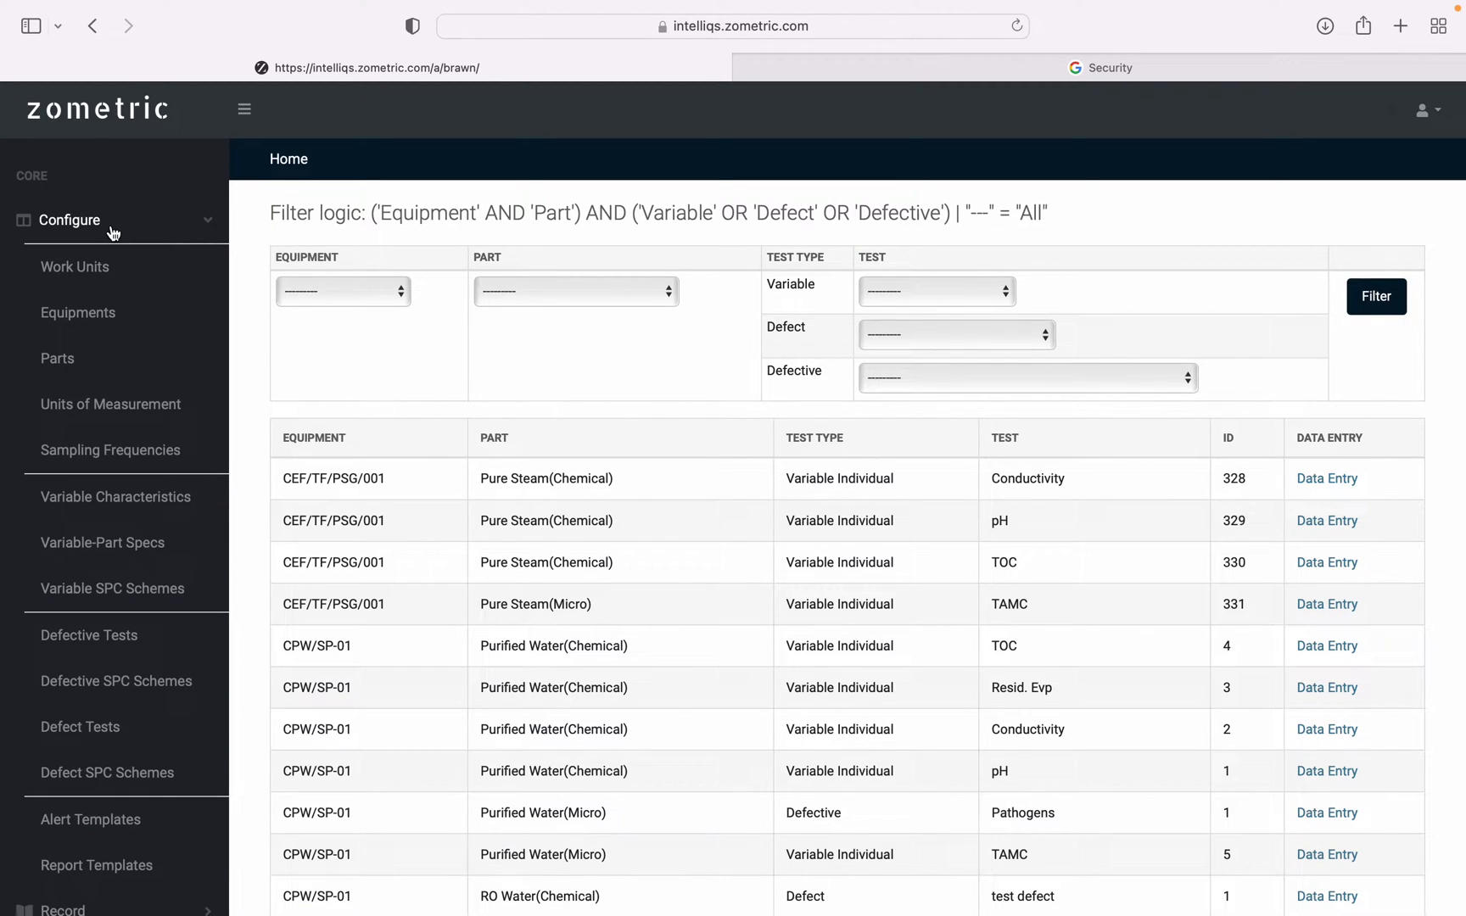
pyautogui.click(83, 271)
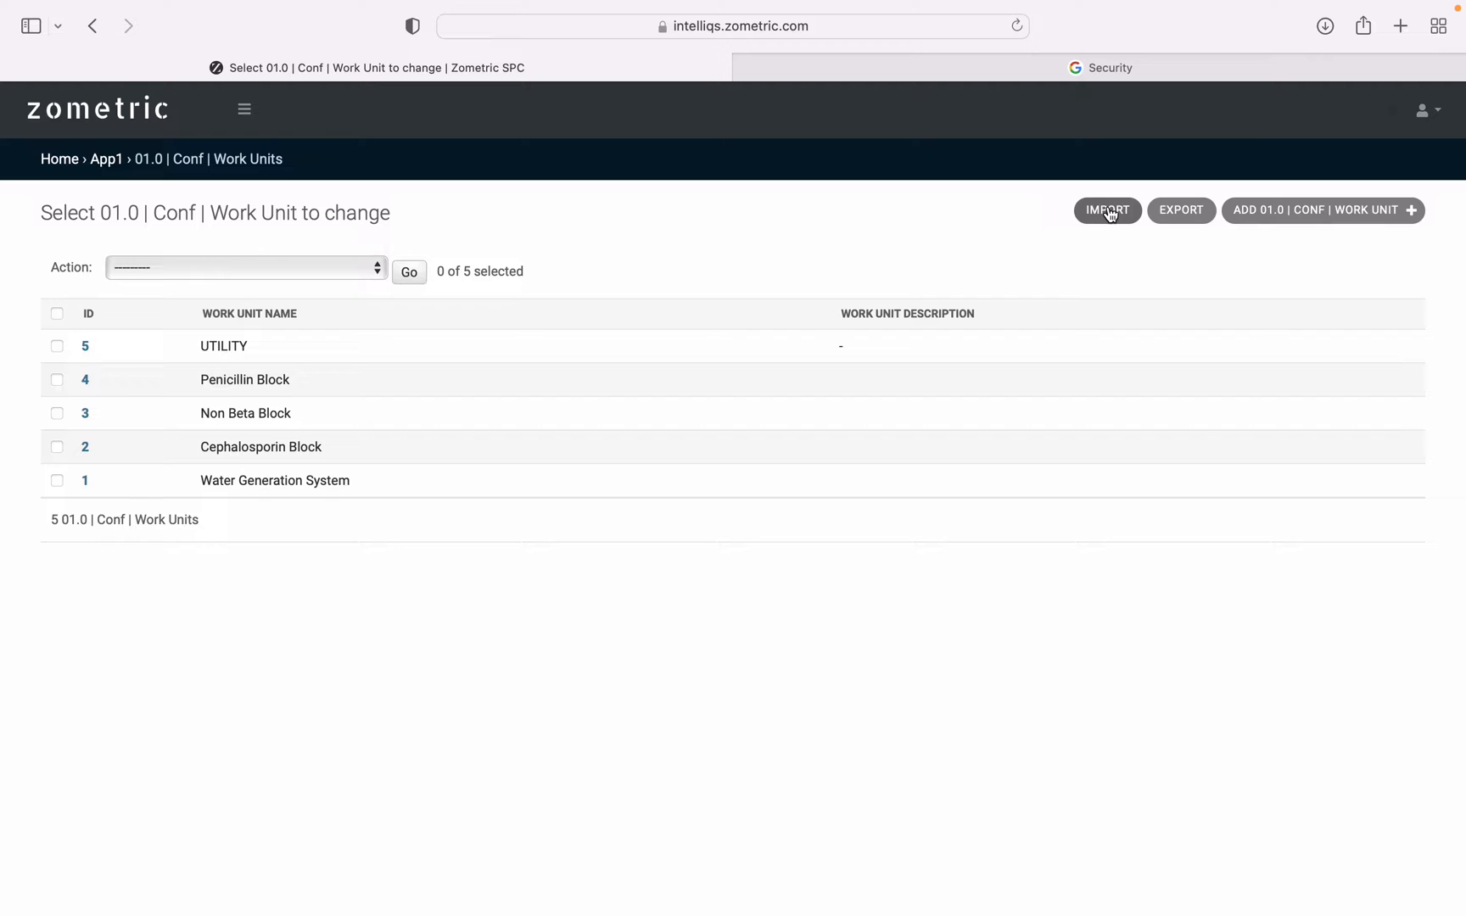
pyautogui.click(1322, 222)
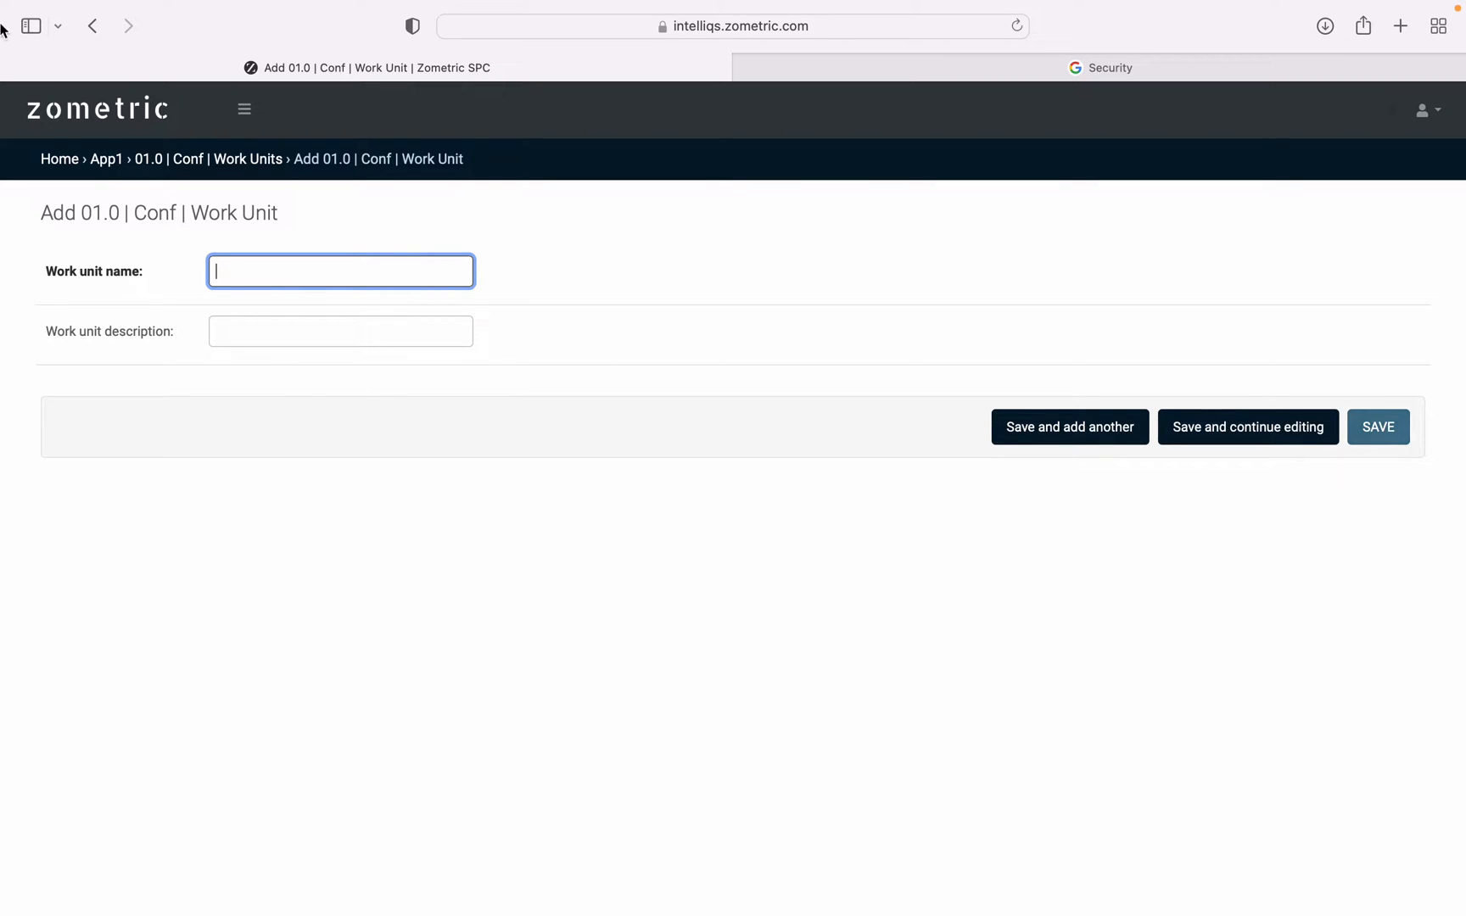
pyautogui.click(198, 168)
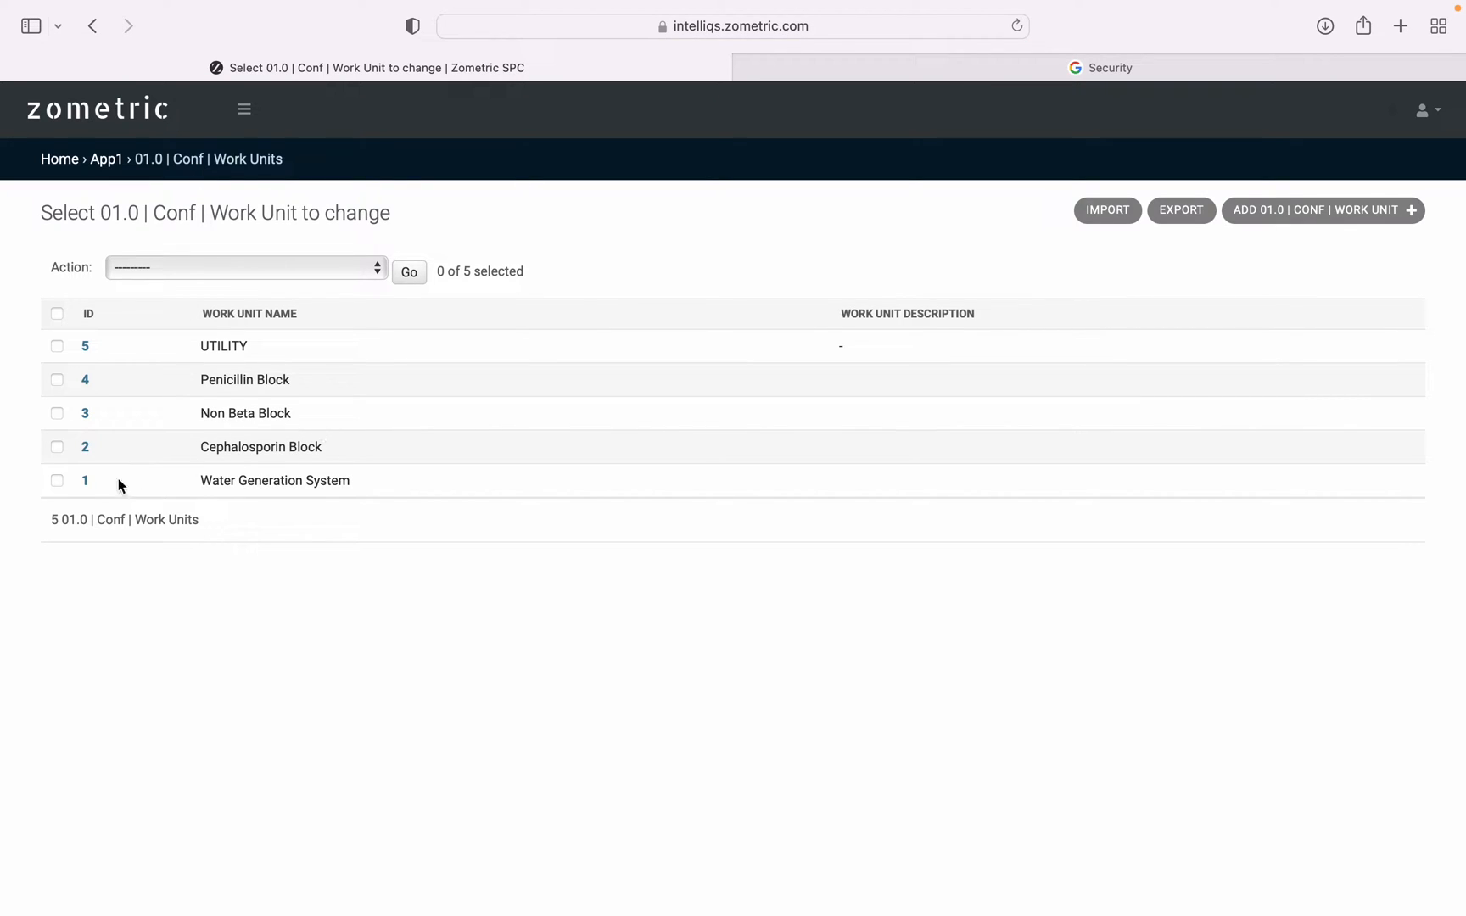
pyautogui.click(86, 481)
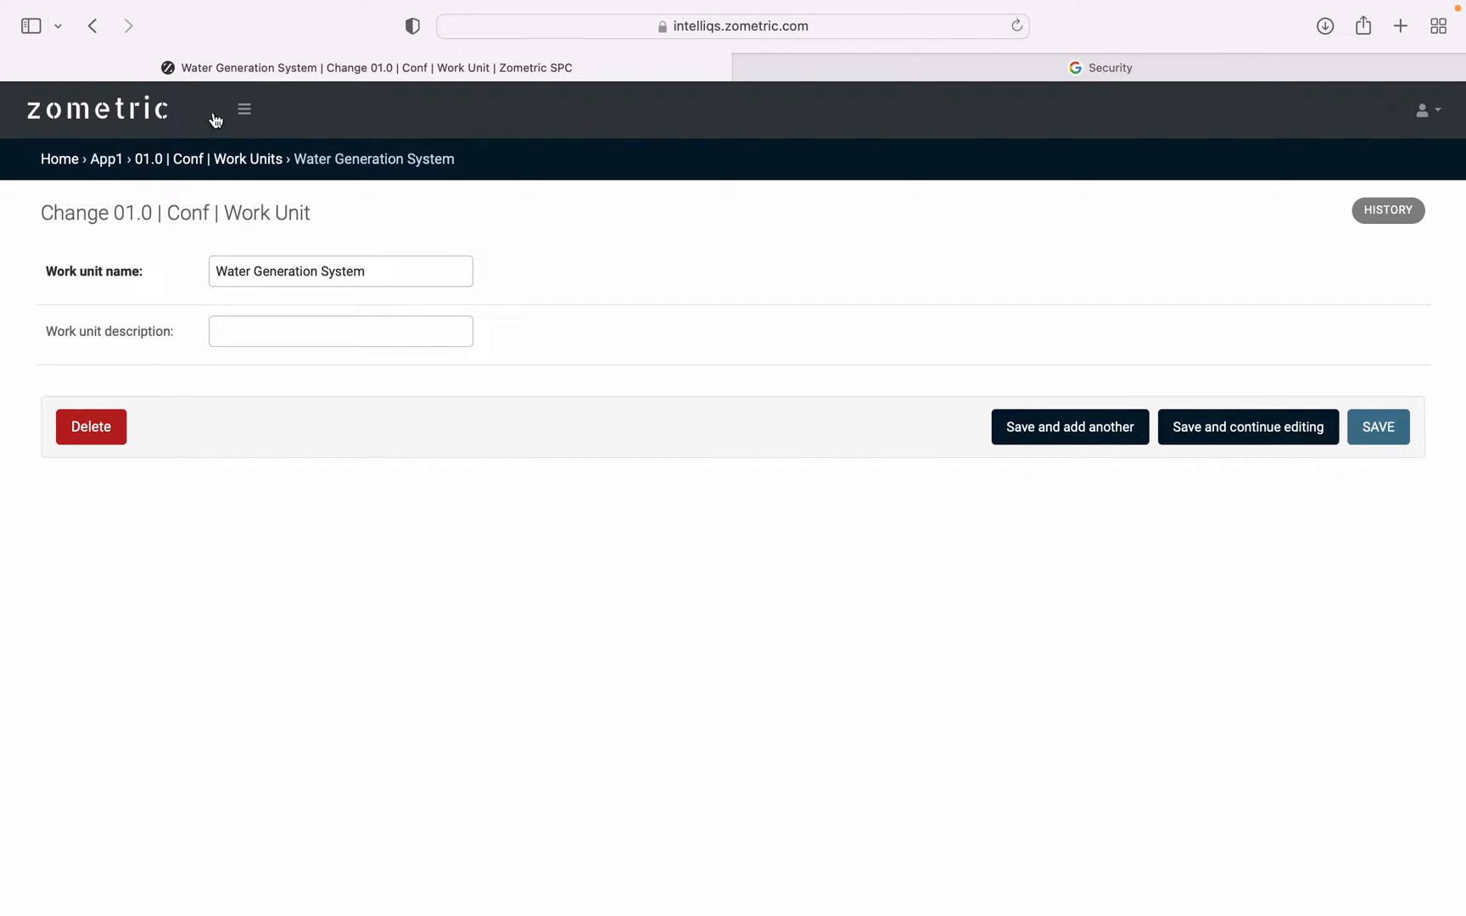
# Open the Equipments configuration list and look through its entries.
pyautogui.click(244, 108)
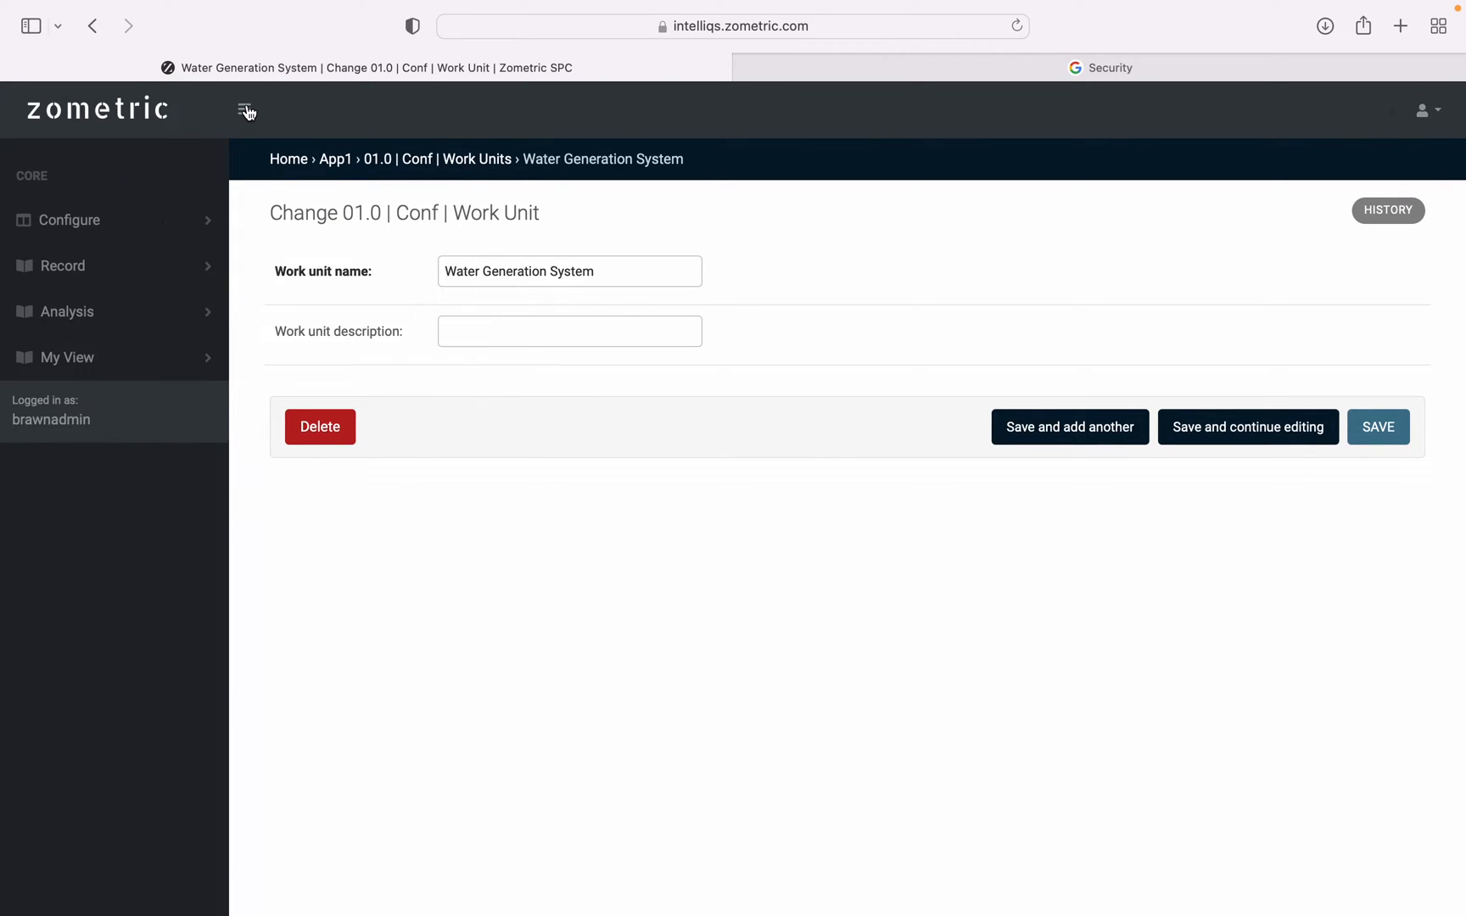
pyautogui.click(101, 227)
pyautogui.click(78, 314)
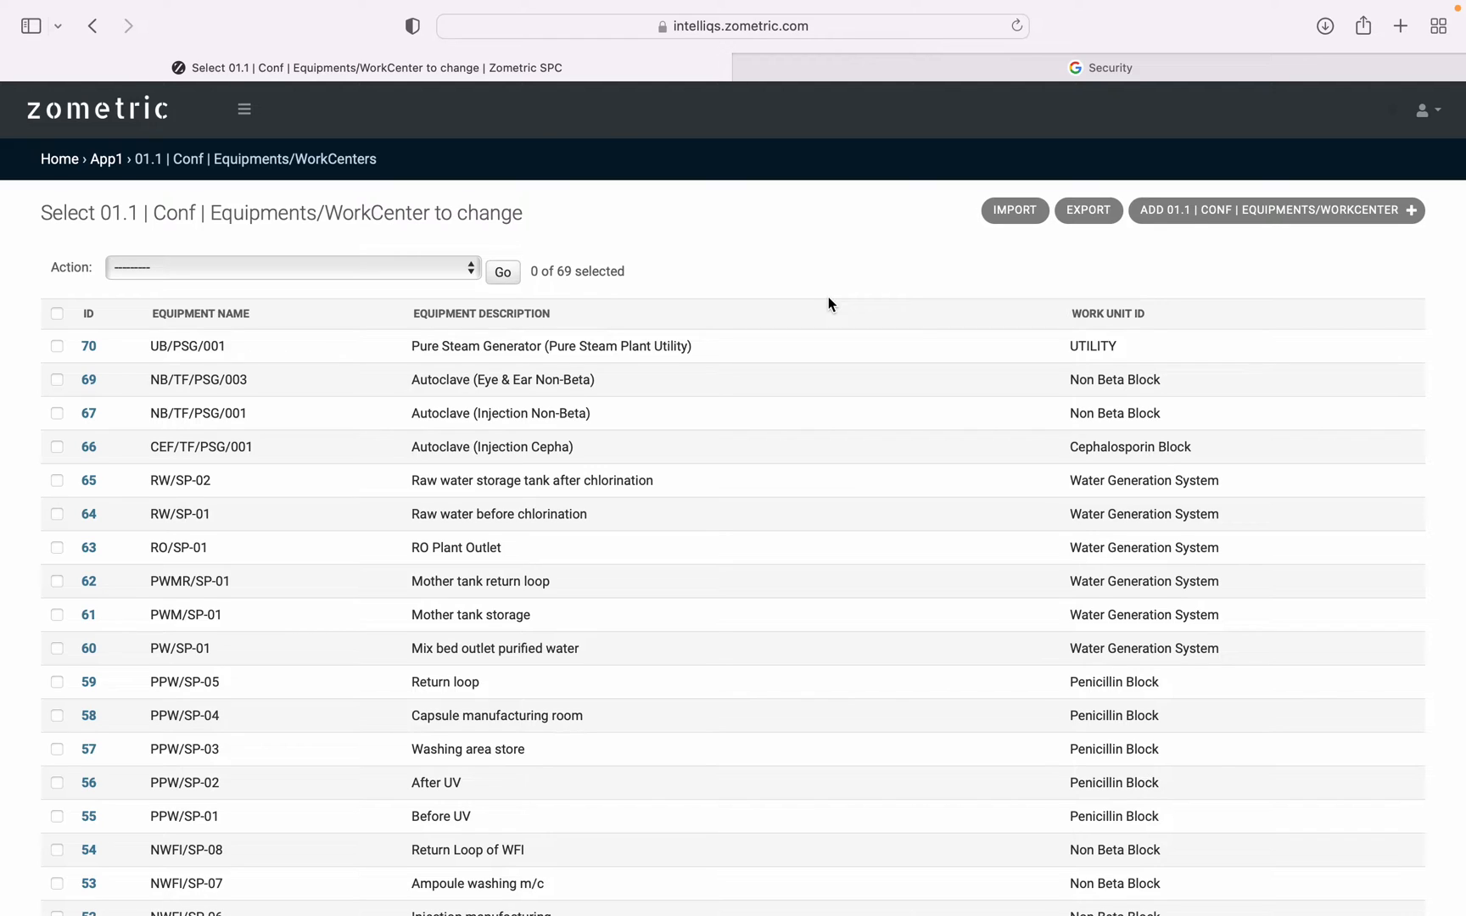
pyautogui.scroll(-15, 827, 297)
pyautogui.scroll(15, 828, 297)
# View the fields accepted by the equipment import page, and return to the equipment list.
pyautogui.click(1013, 212)
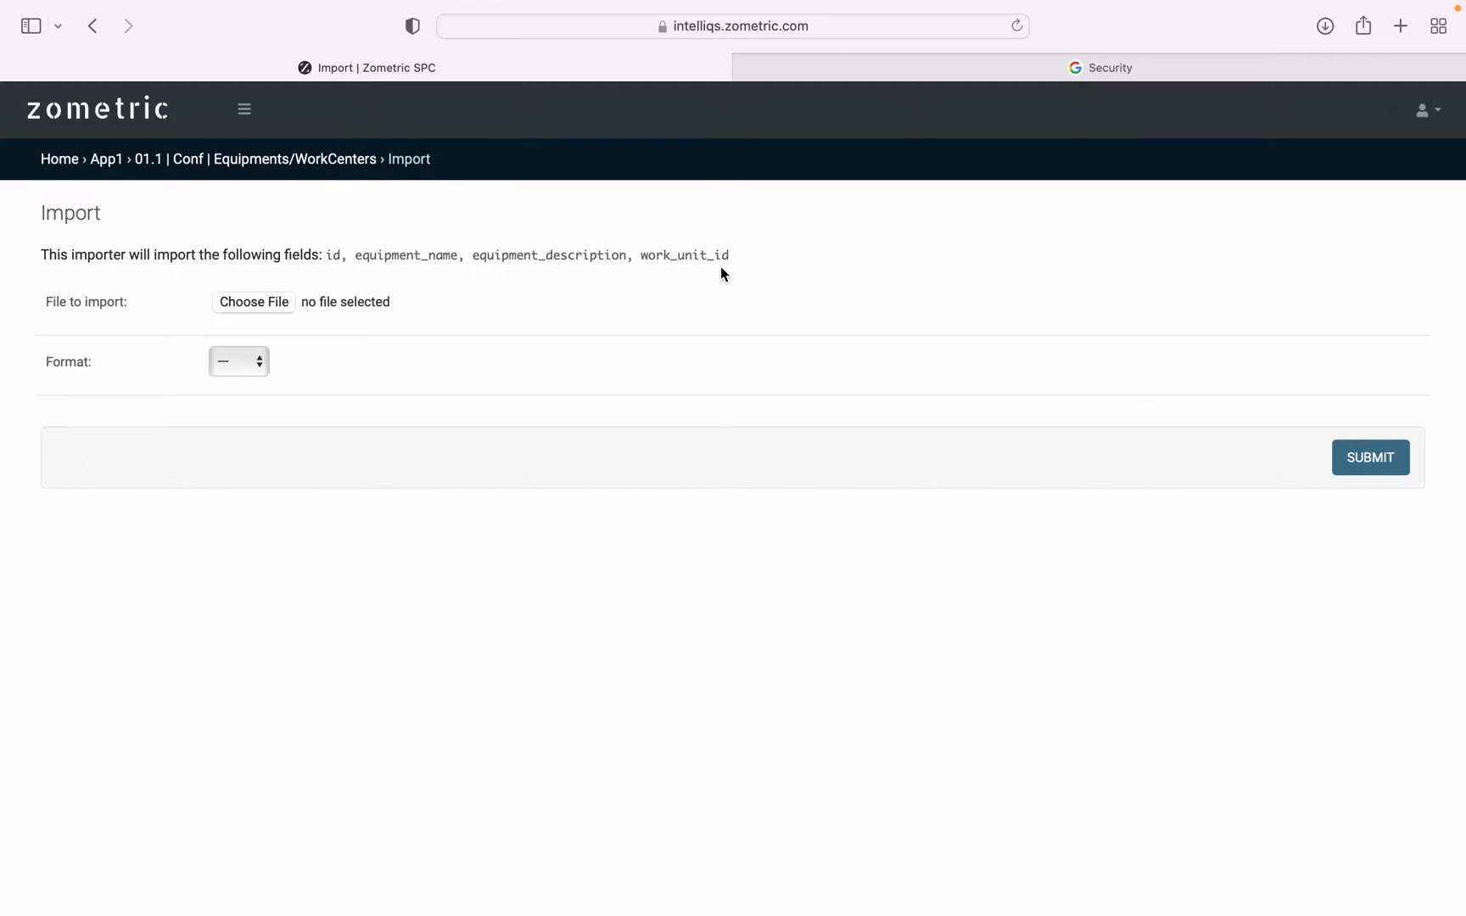
pyautogui.tripleClick(693, 255)
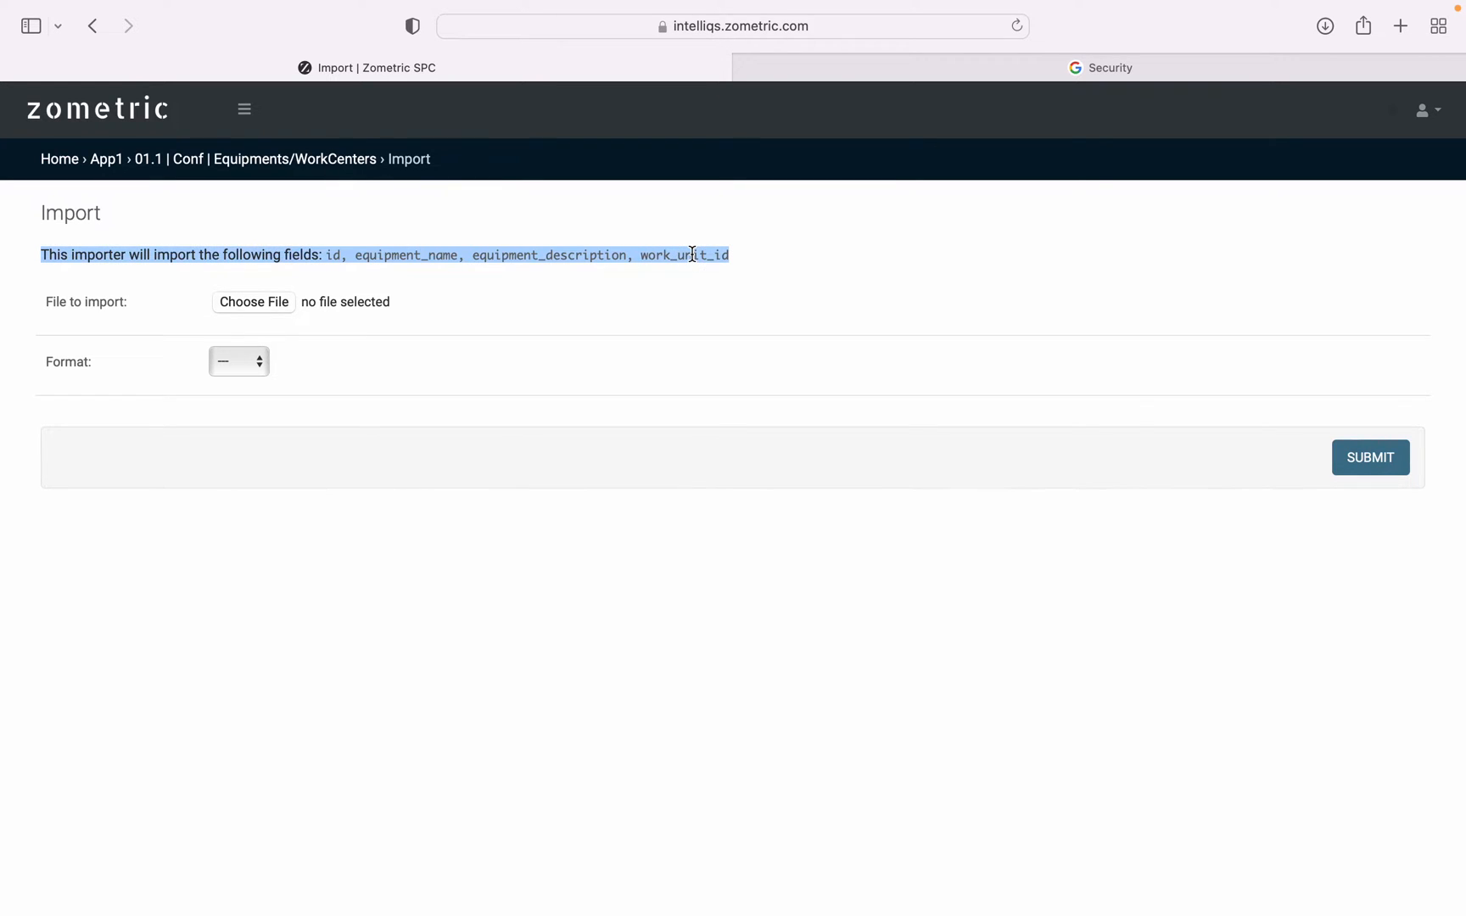
pyautogui.click(692, 254)
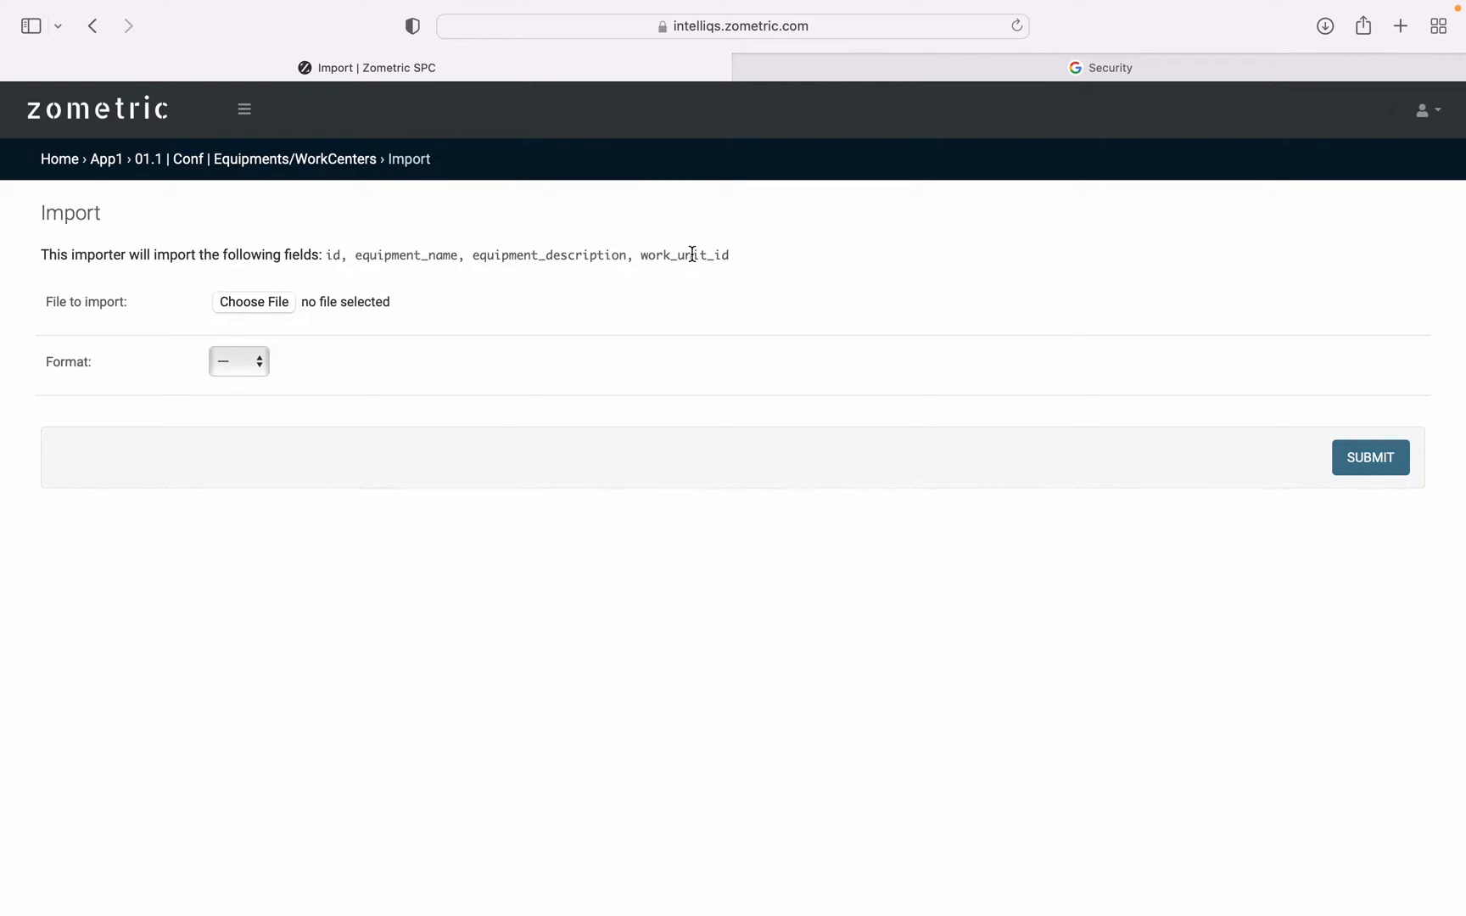
pyautogui.click(93, 26)
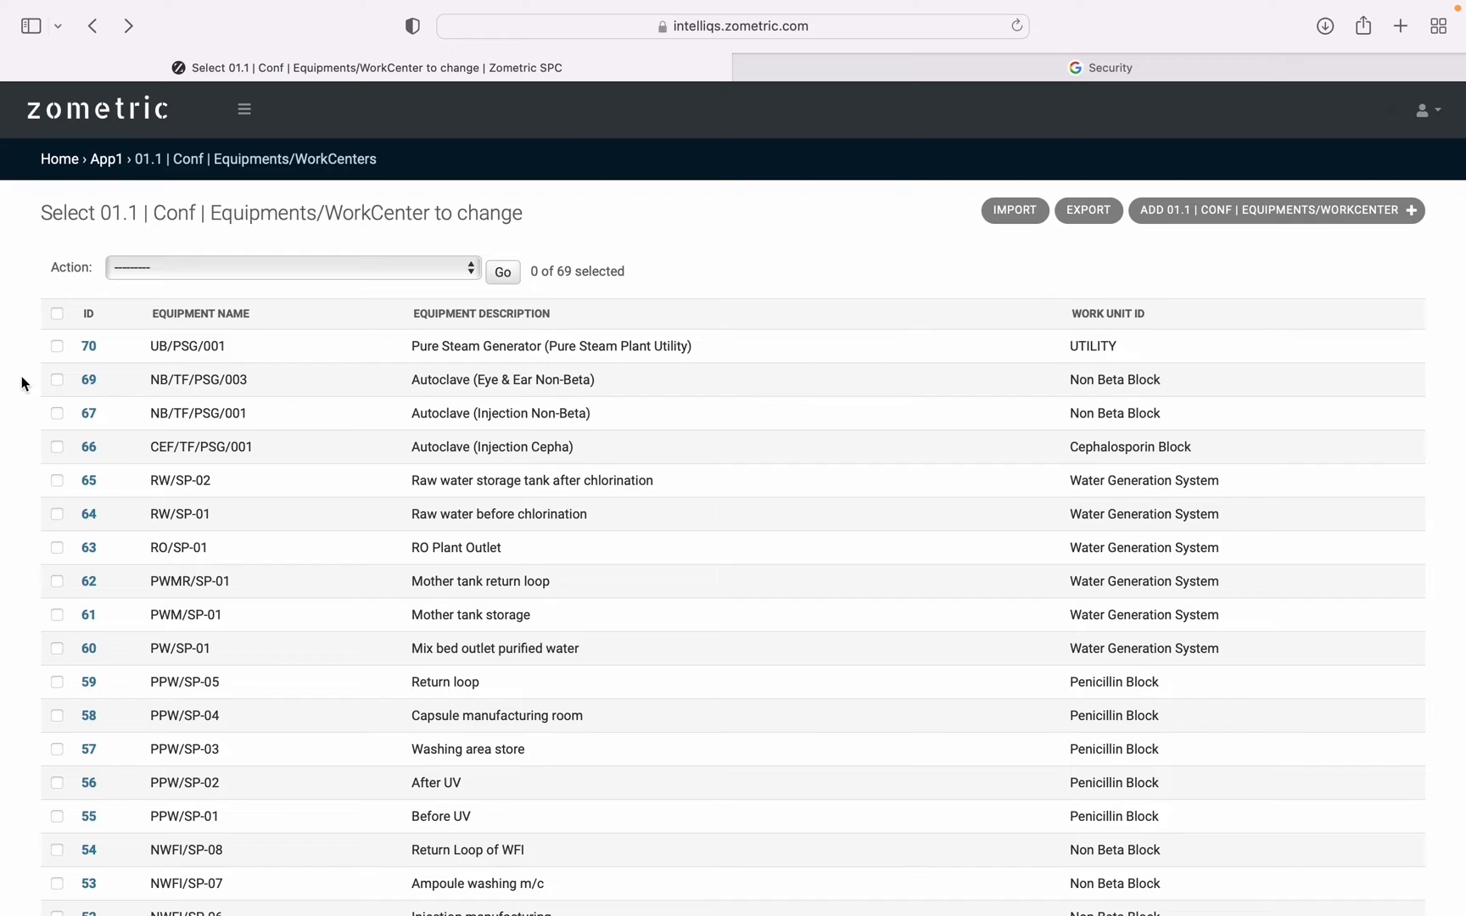
# Open the UB/PSG/001 equipment record and view the available work unit choices, keeping UTILITY selected.
pyautogui.click(89, 345)
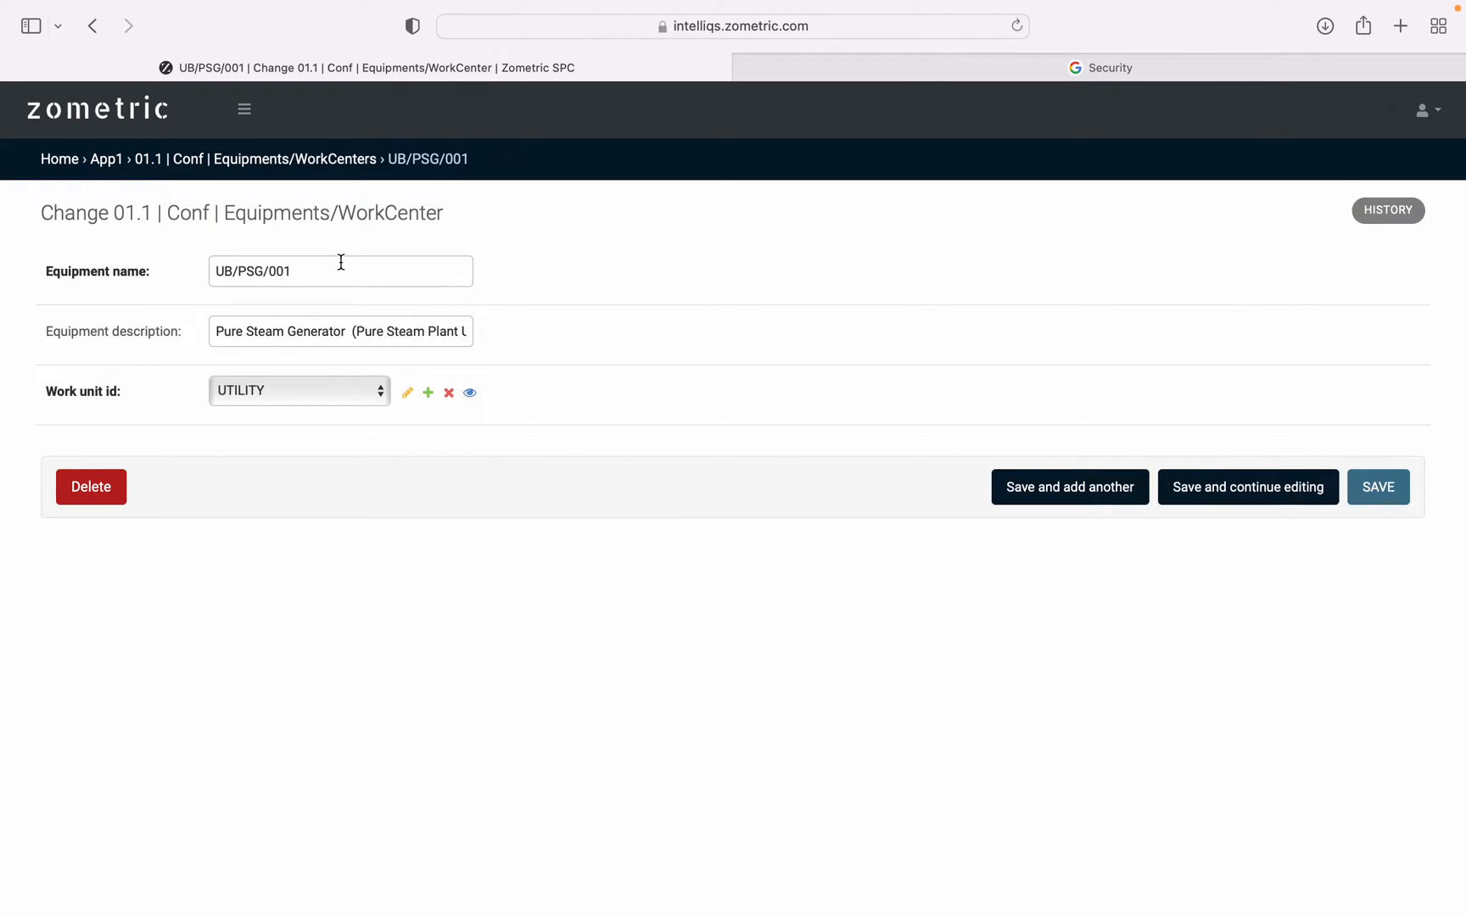
pyautogui.click(300, 389)
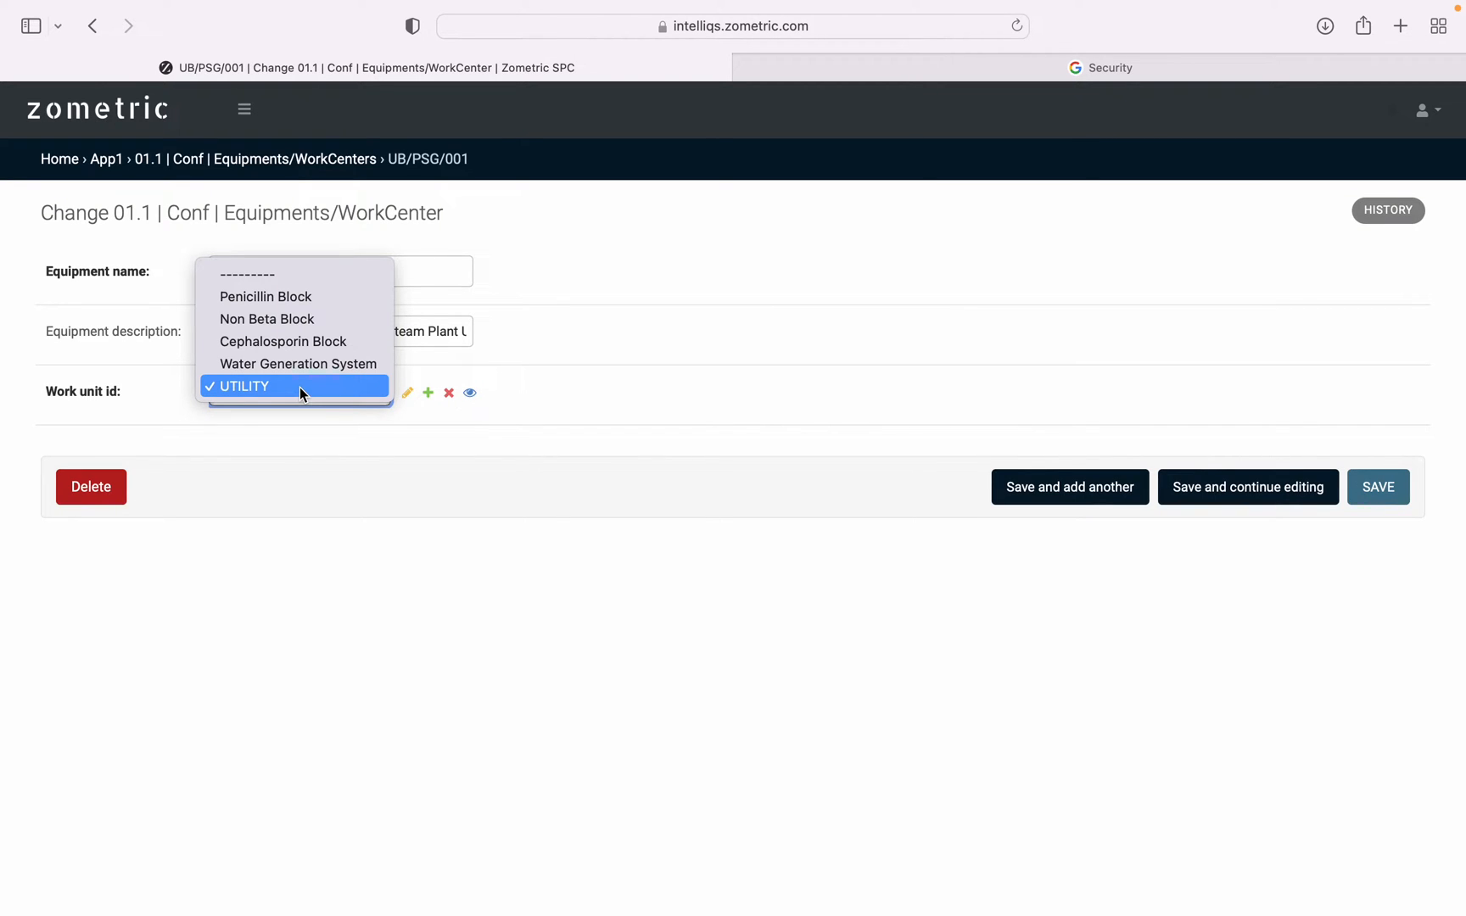
pyautogui.click(298, 387)
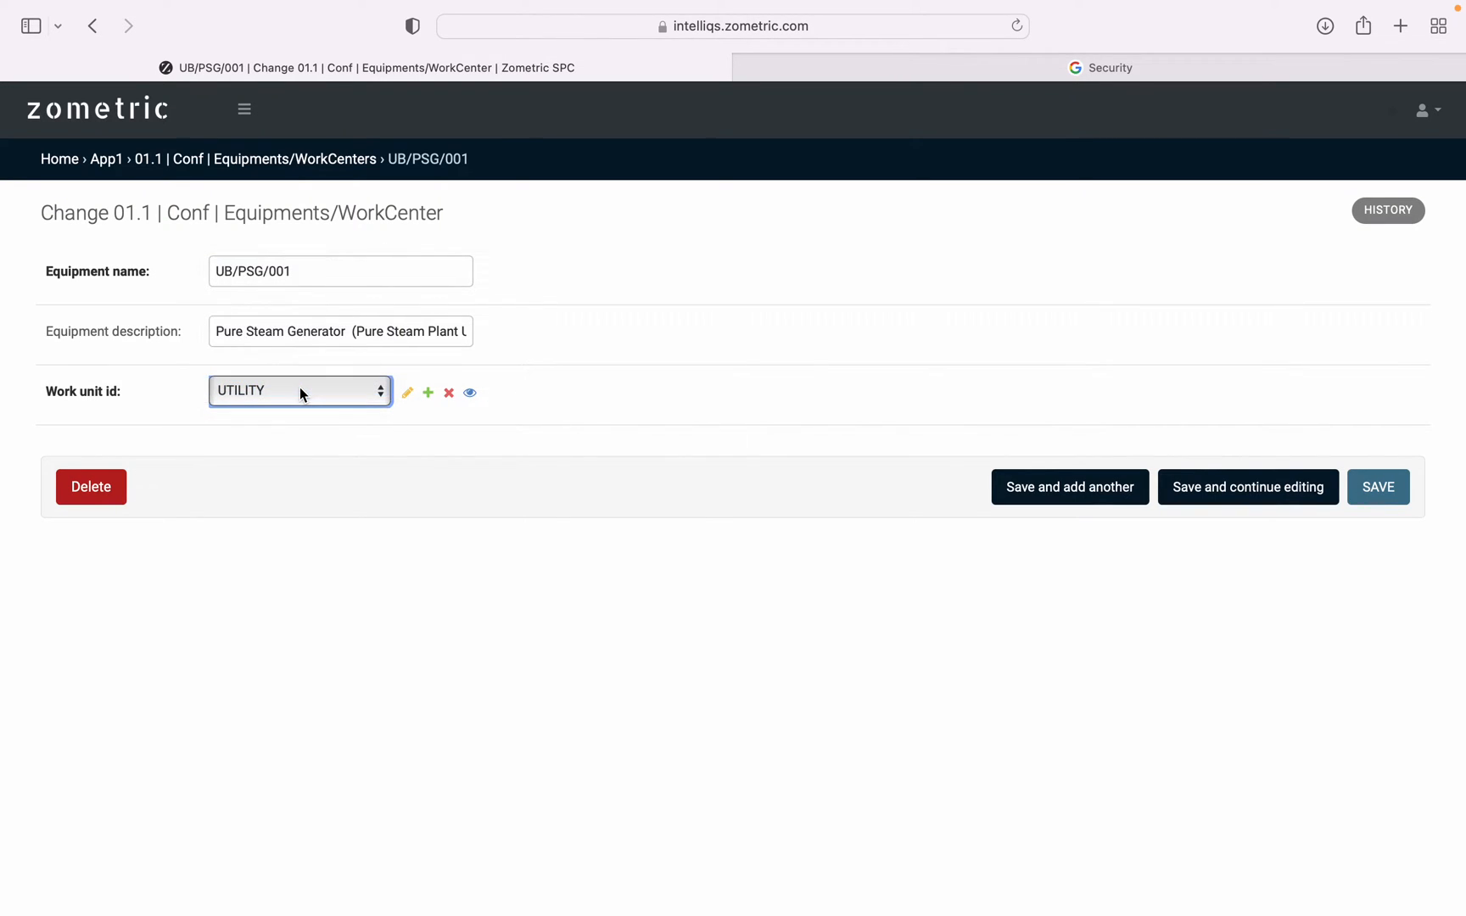
pyautogui.click(300, 393)
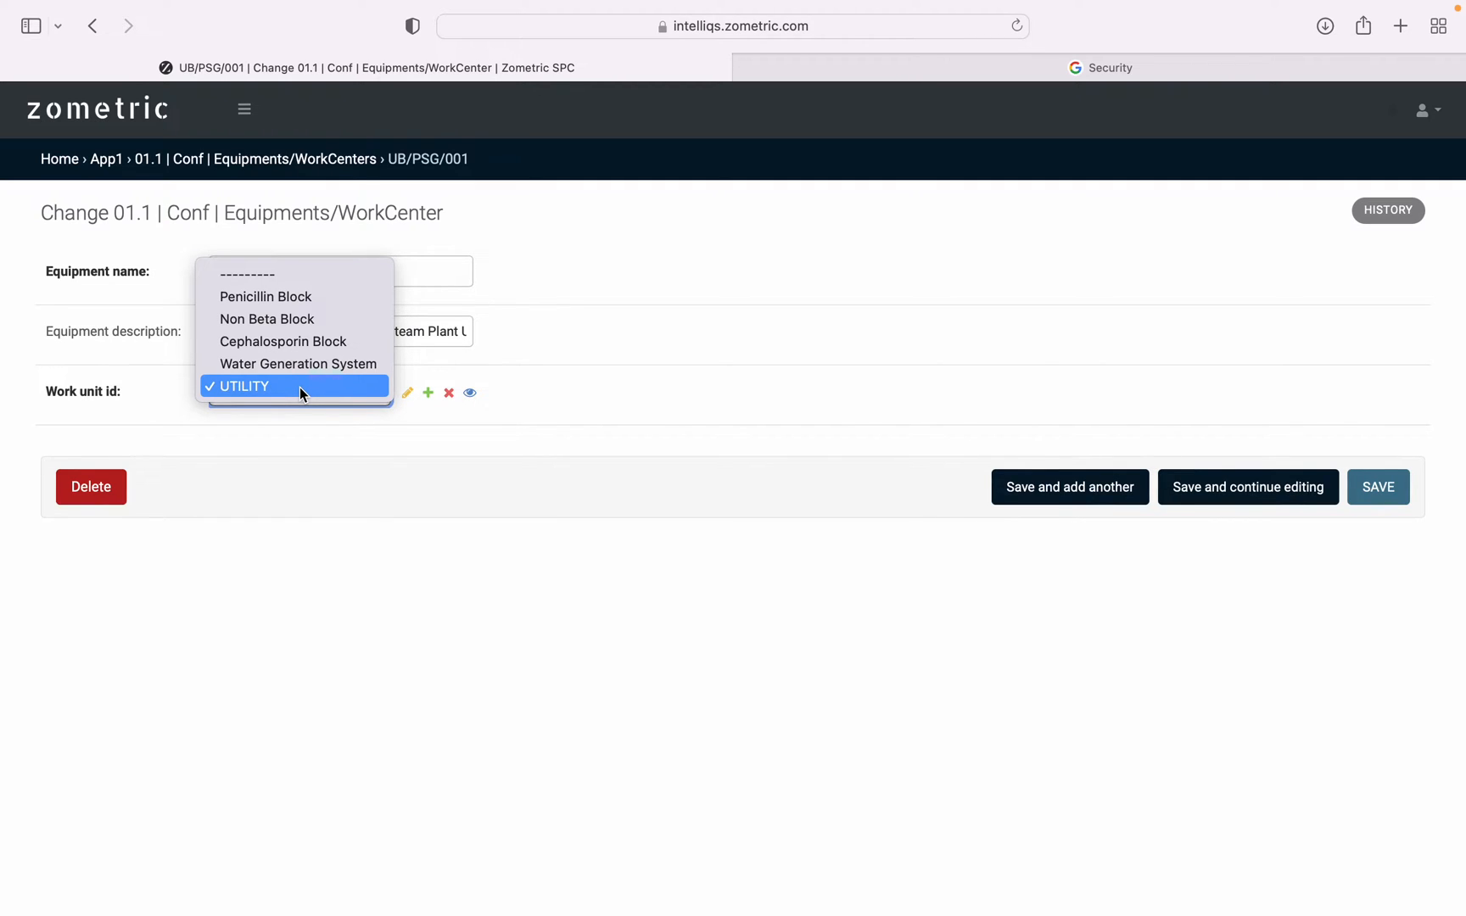
pyautogui.click(299, 387)
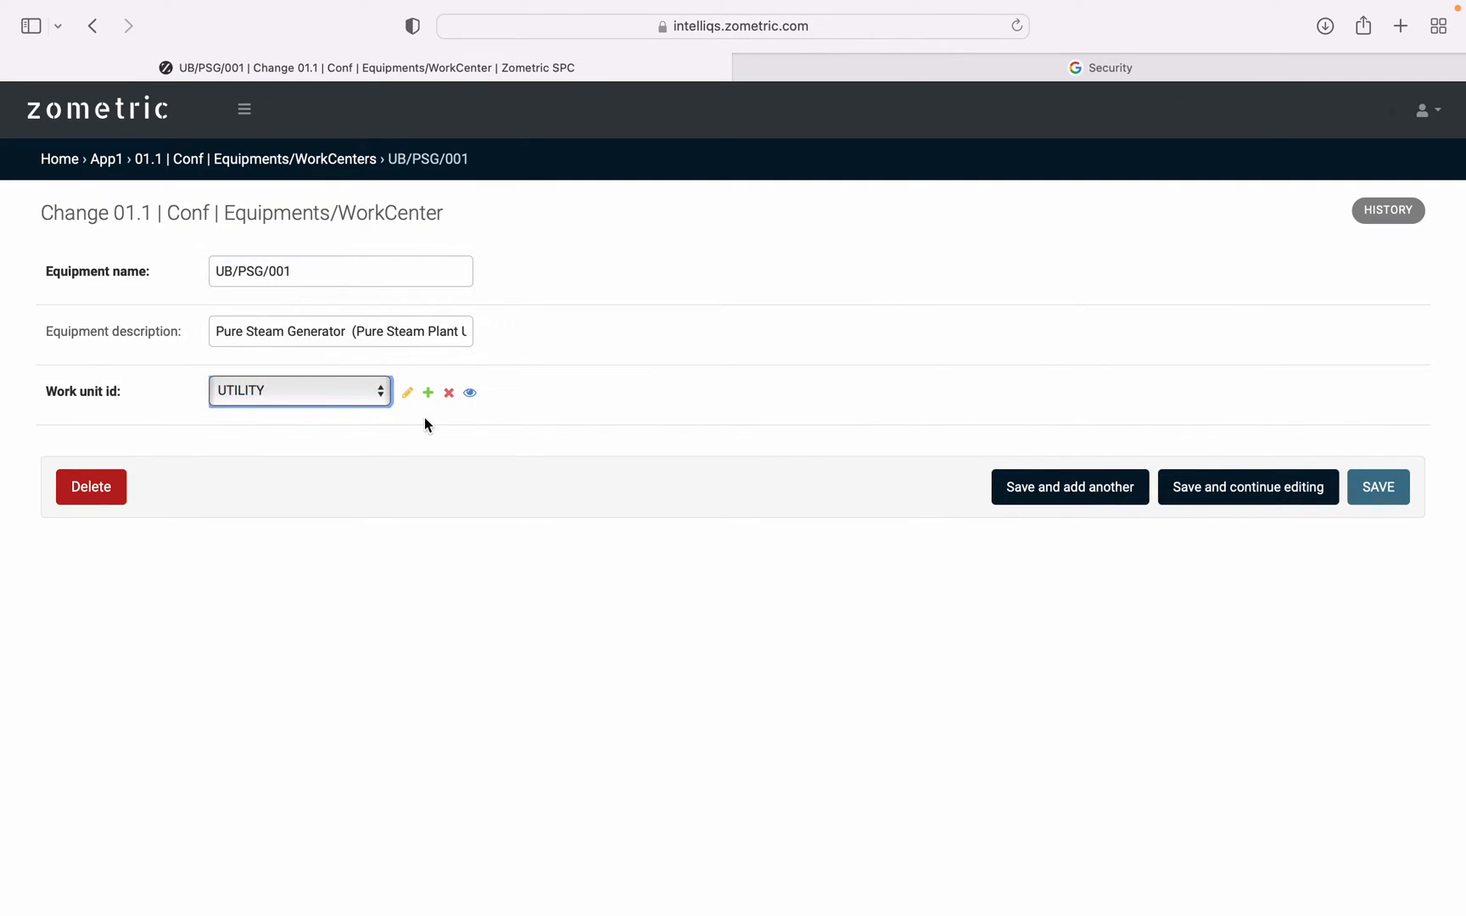
# View the blank work unit form reachable from the UB/PSG/001 record, close it, and check the record's work unit choices again.
pyautogui.click(427, 394)
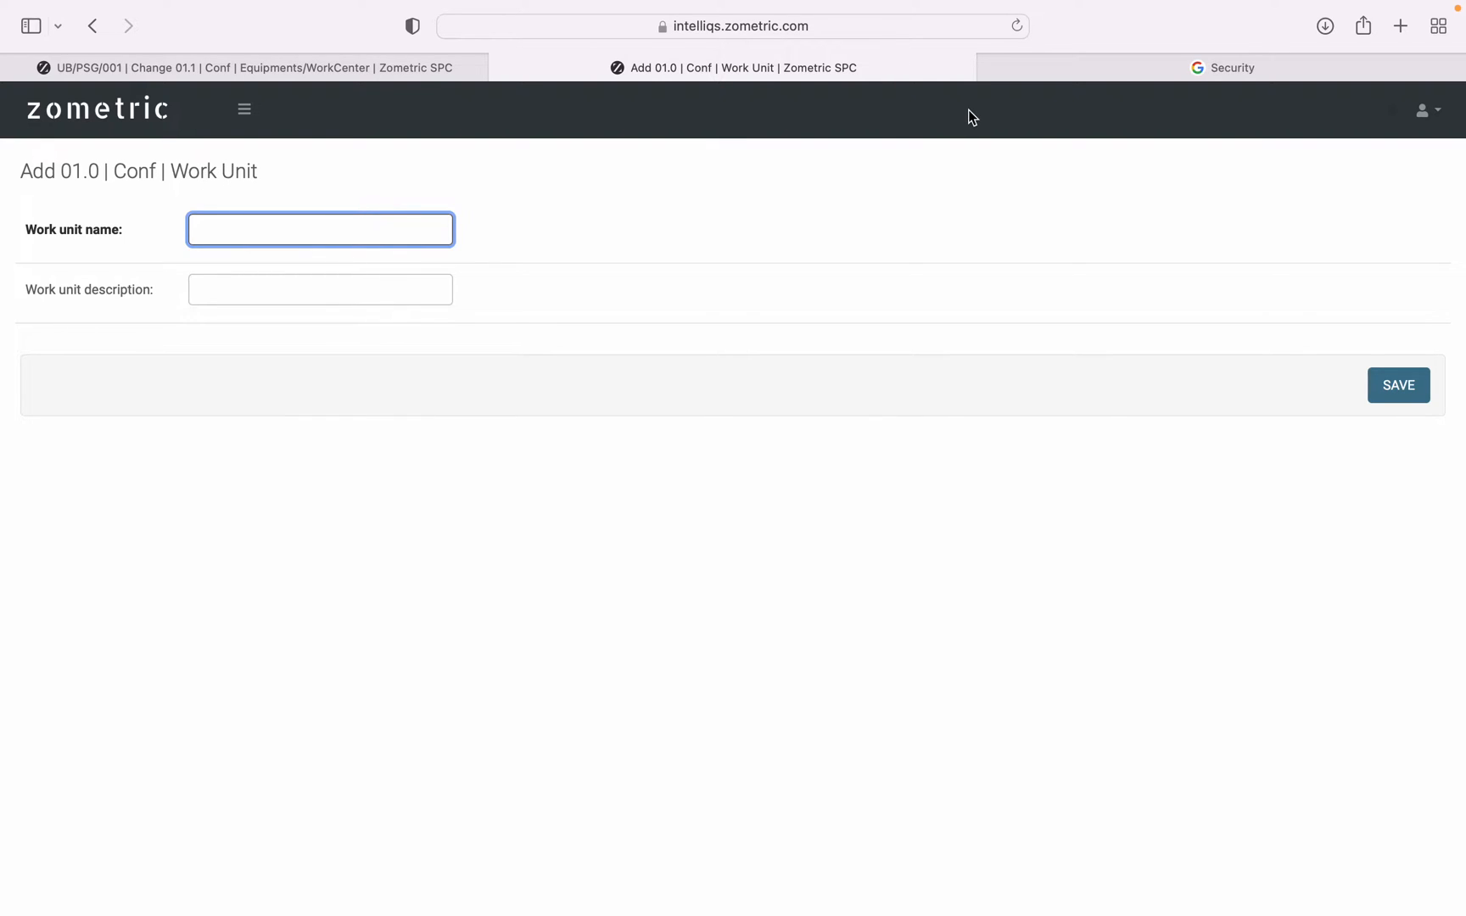
pyautogui.click(501, 68)
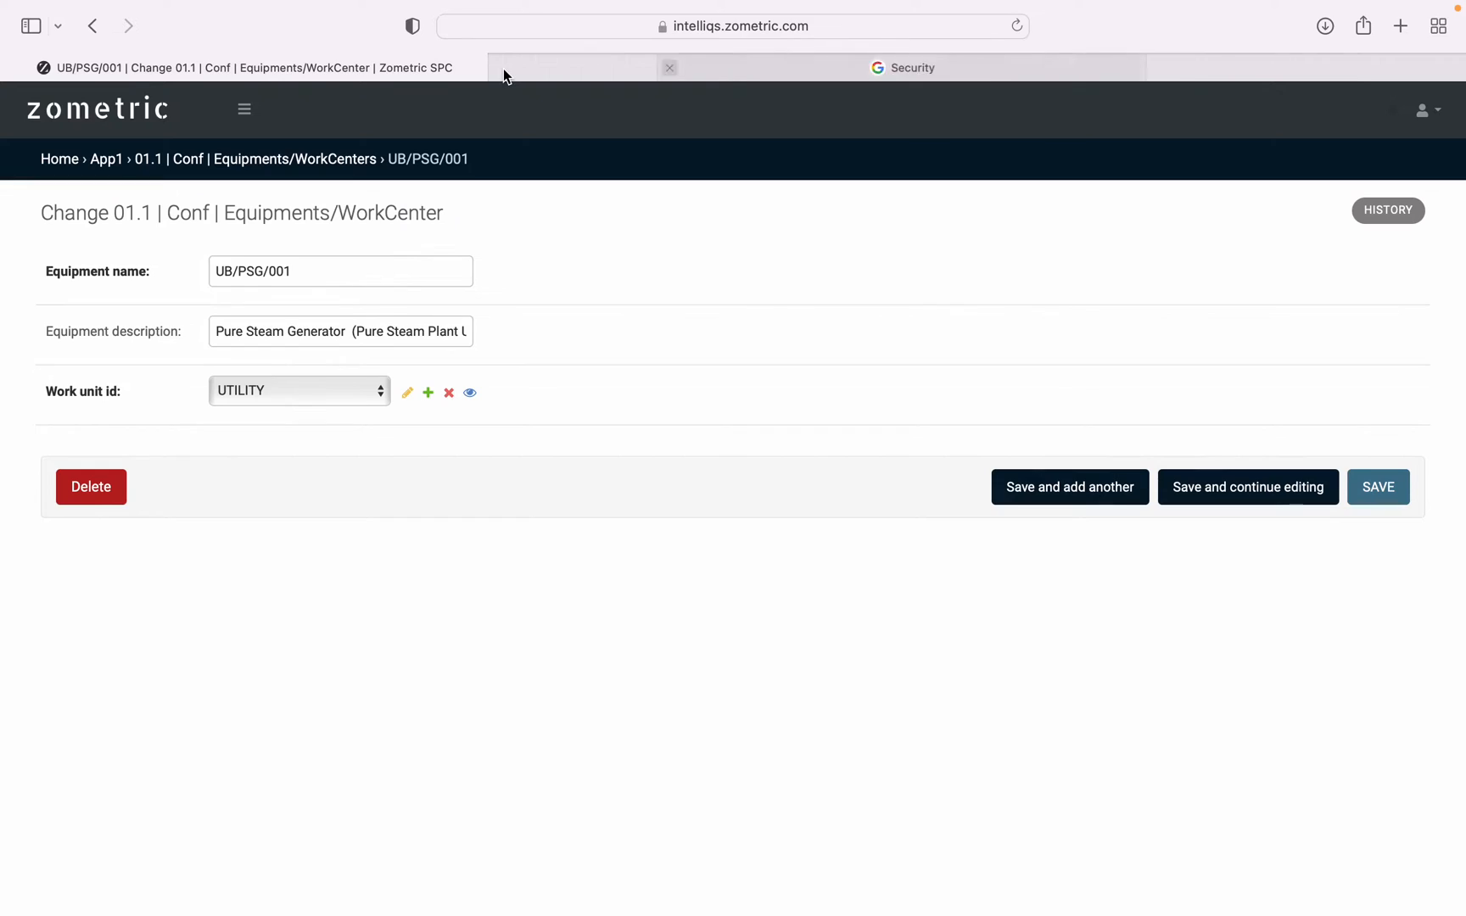
pyautogui.click(294, 393)
pyautogui.click(293, 393)
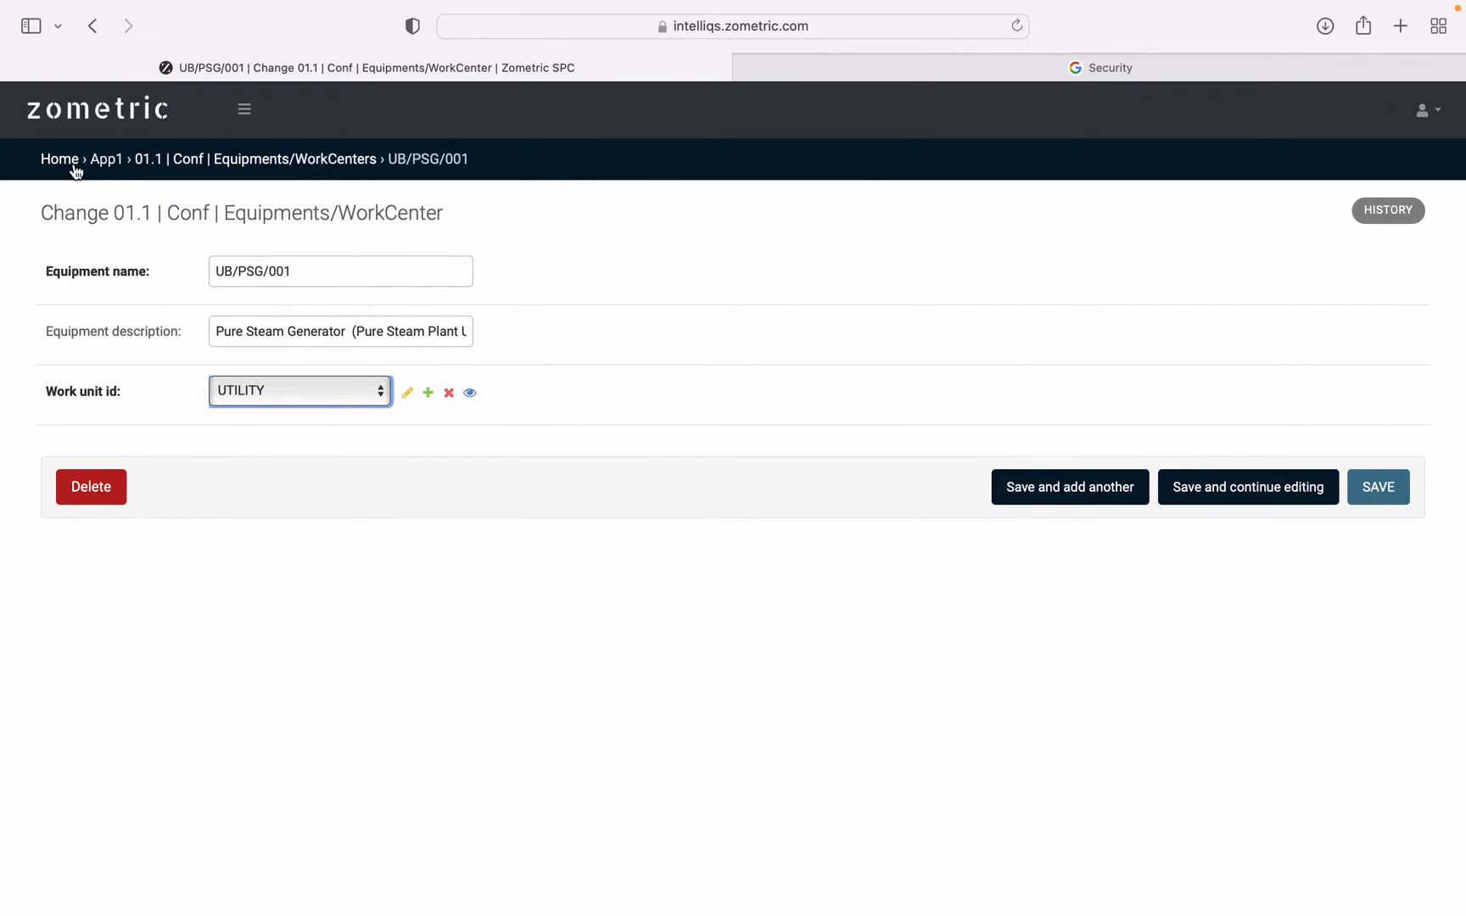
# Open the Parts configuration list and view the blank form for adding a part.
pyautogui.click(244, 109)
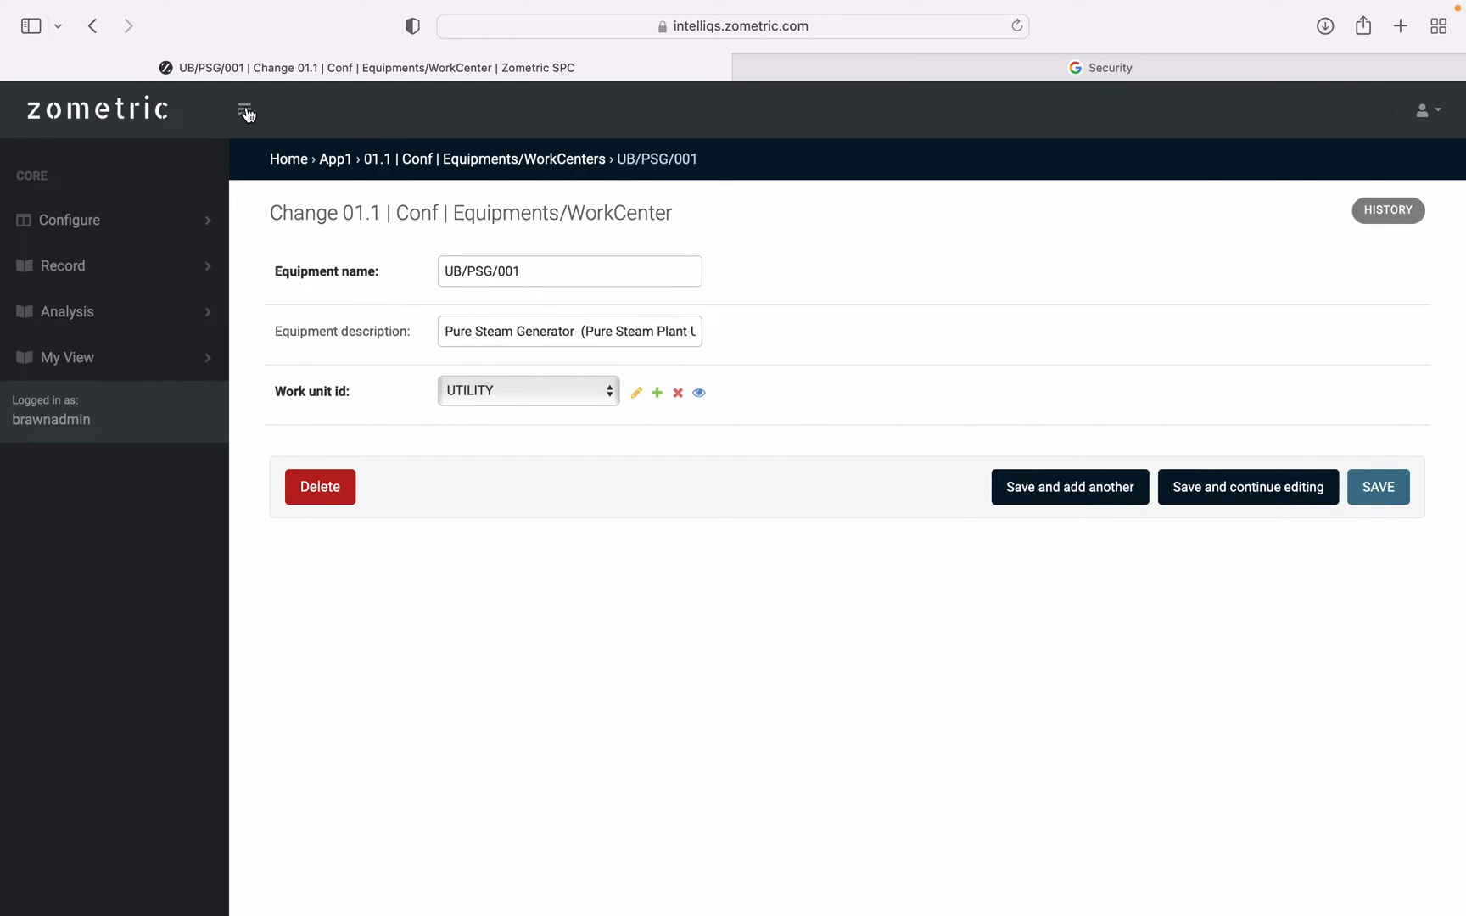
pyautogui.click(99, 225)
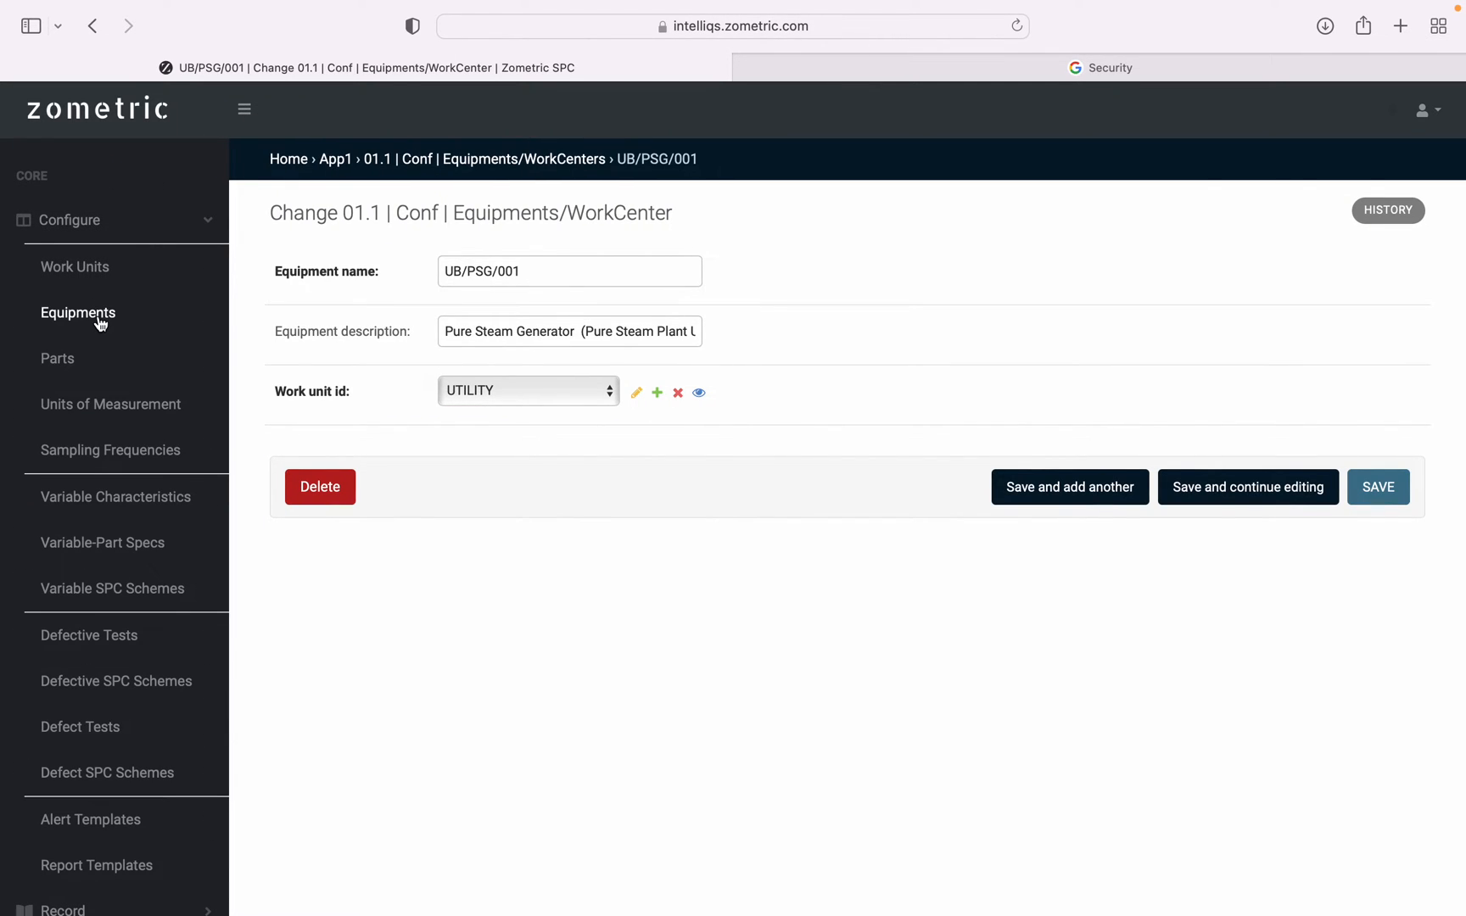
pyautogui.click(58, 359)
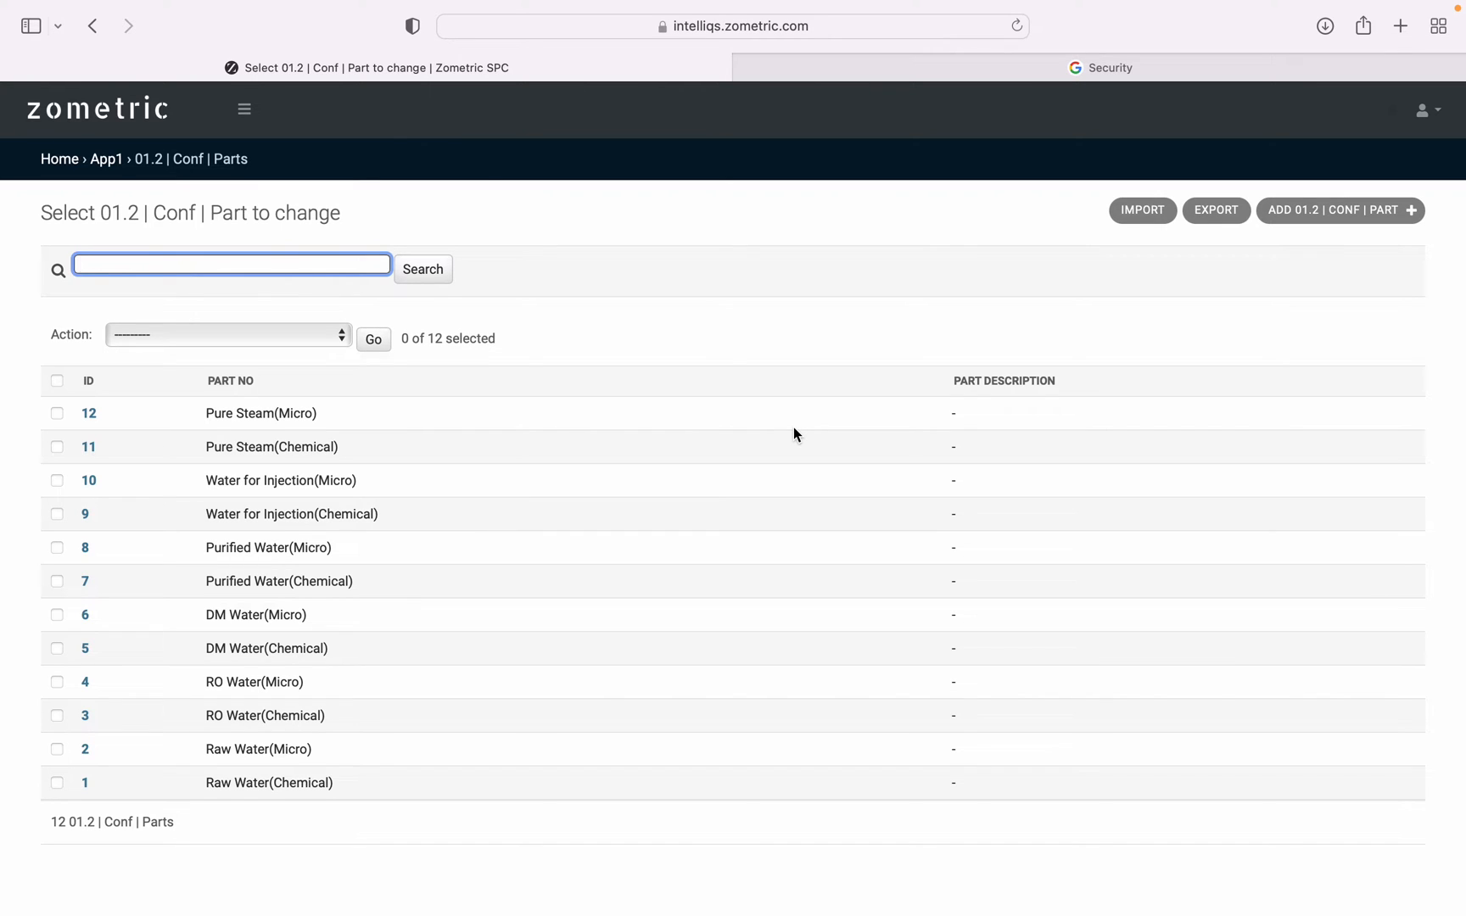
pyautogui.click(1349, 217)
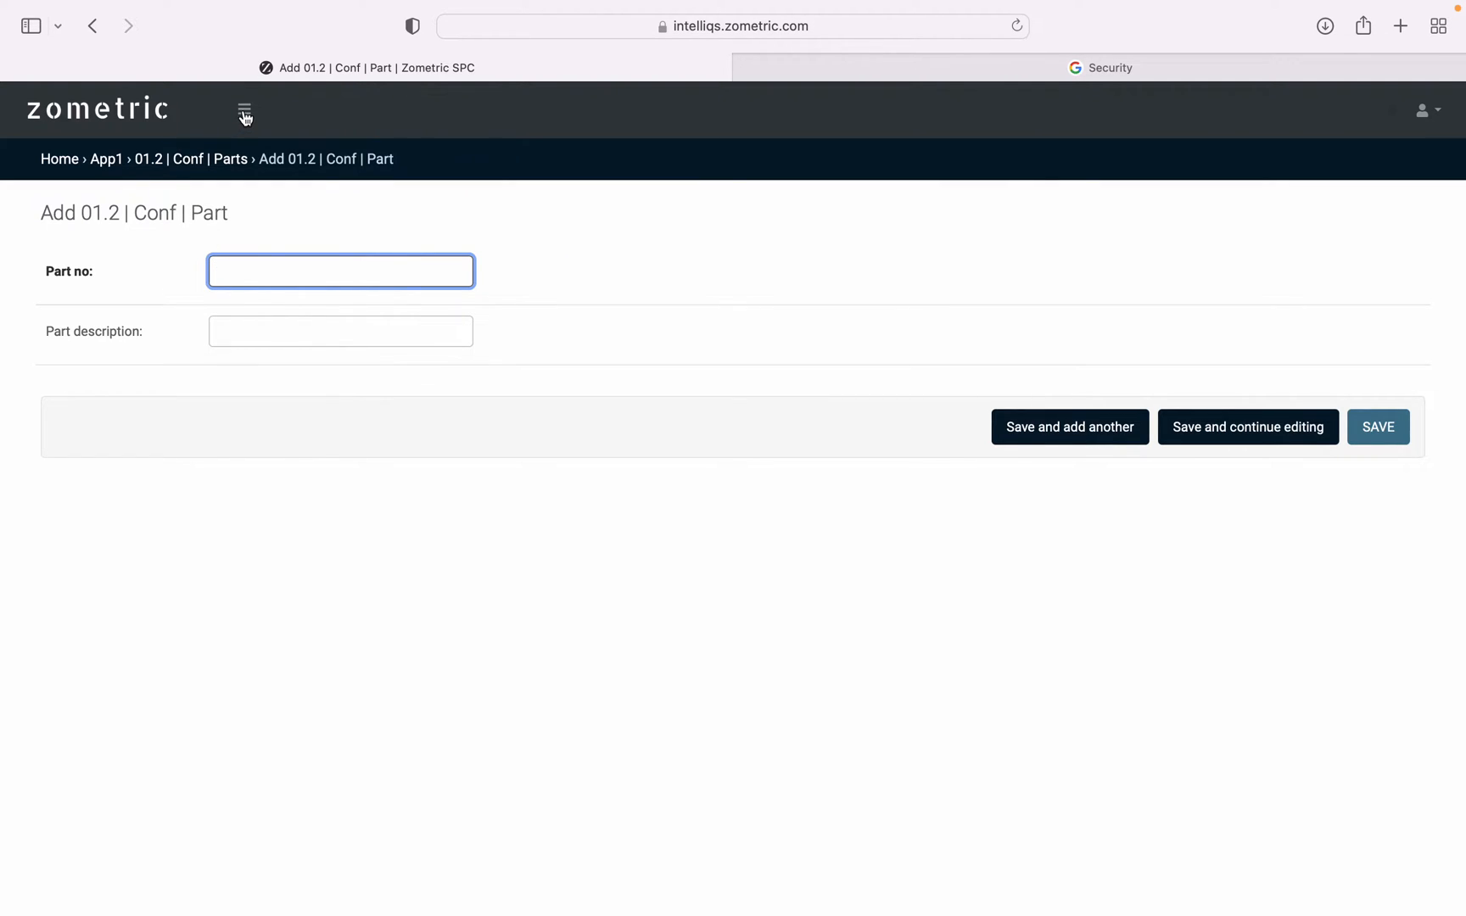
# Open the Units of Measurement list, view the blank form for adding a unit, and return to the list.
pyautogui.click(245, 110)
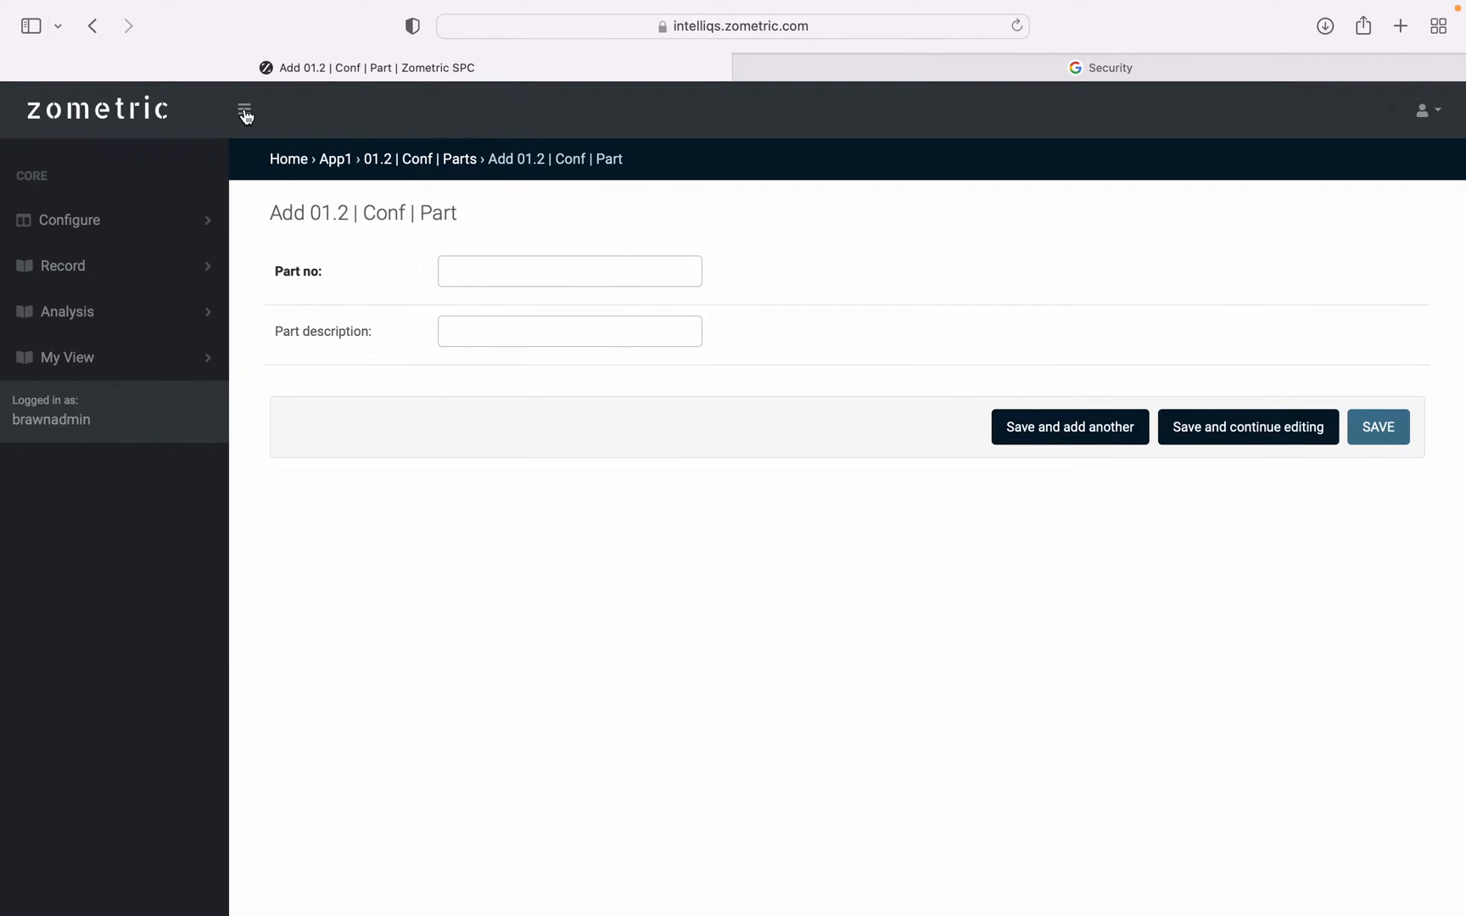
pyautogui.click(137, 223)
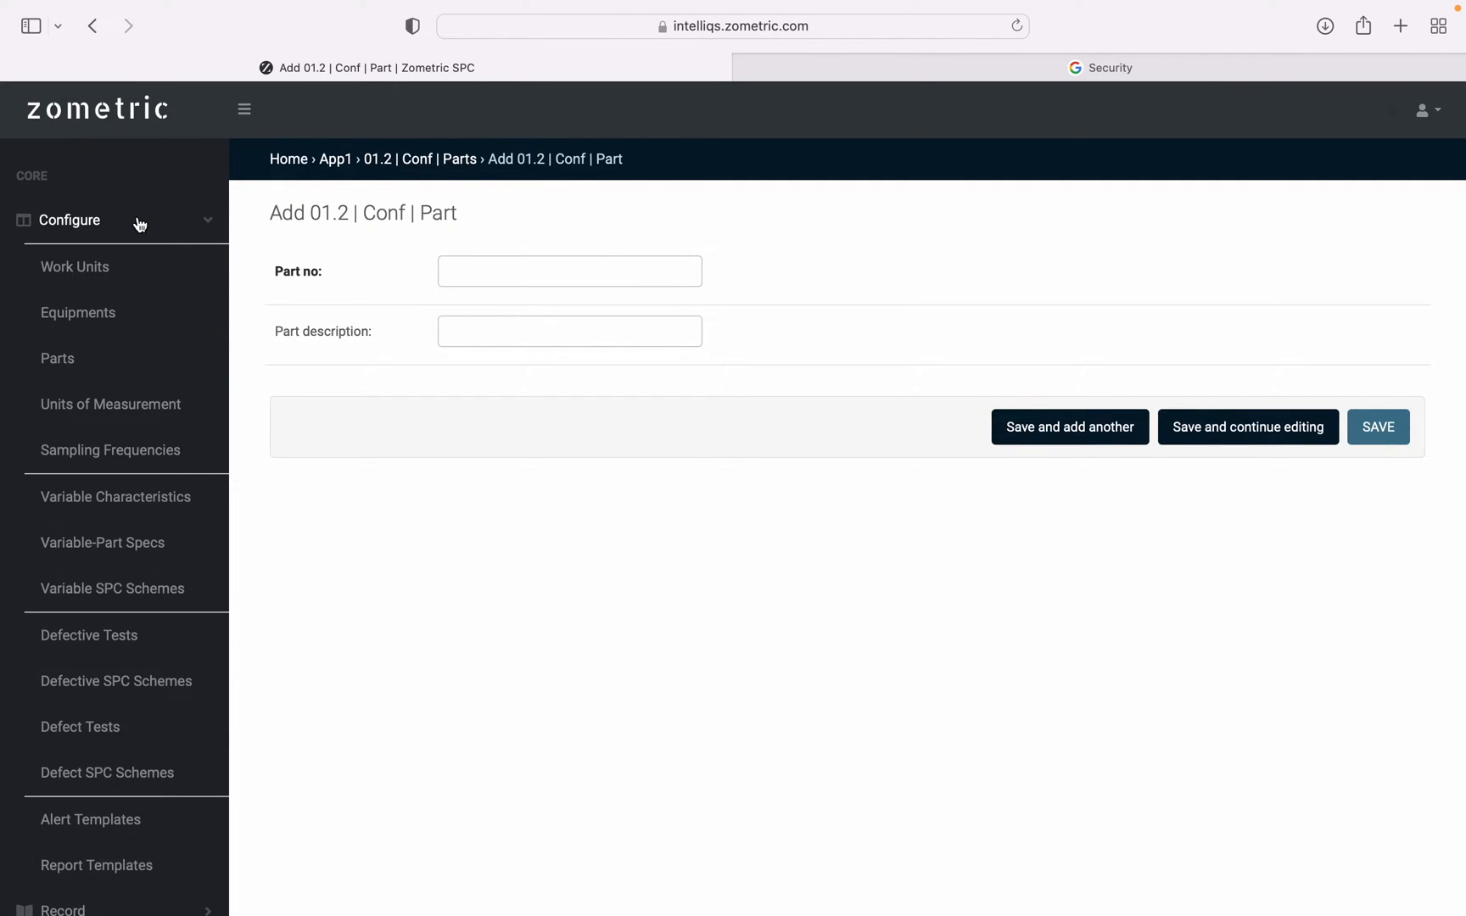
pyautogui.click(123, 407)
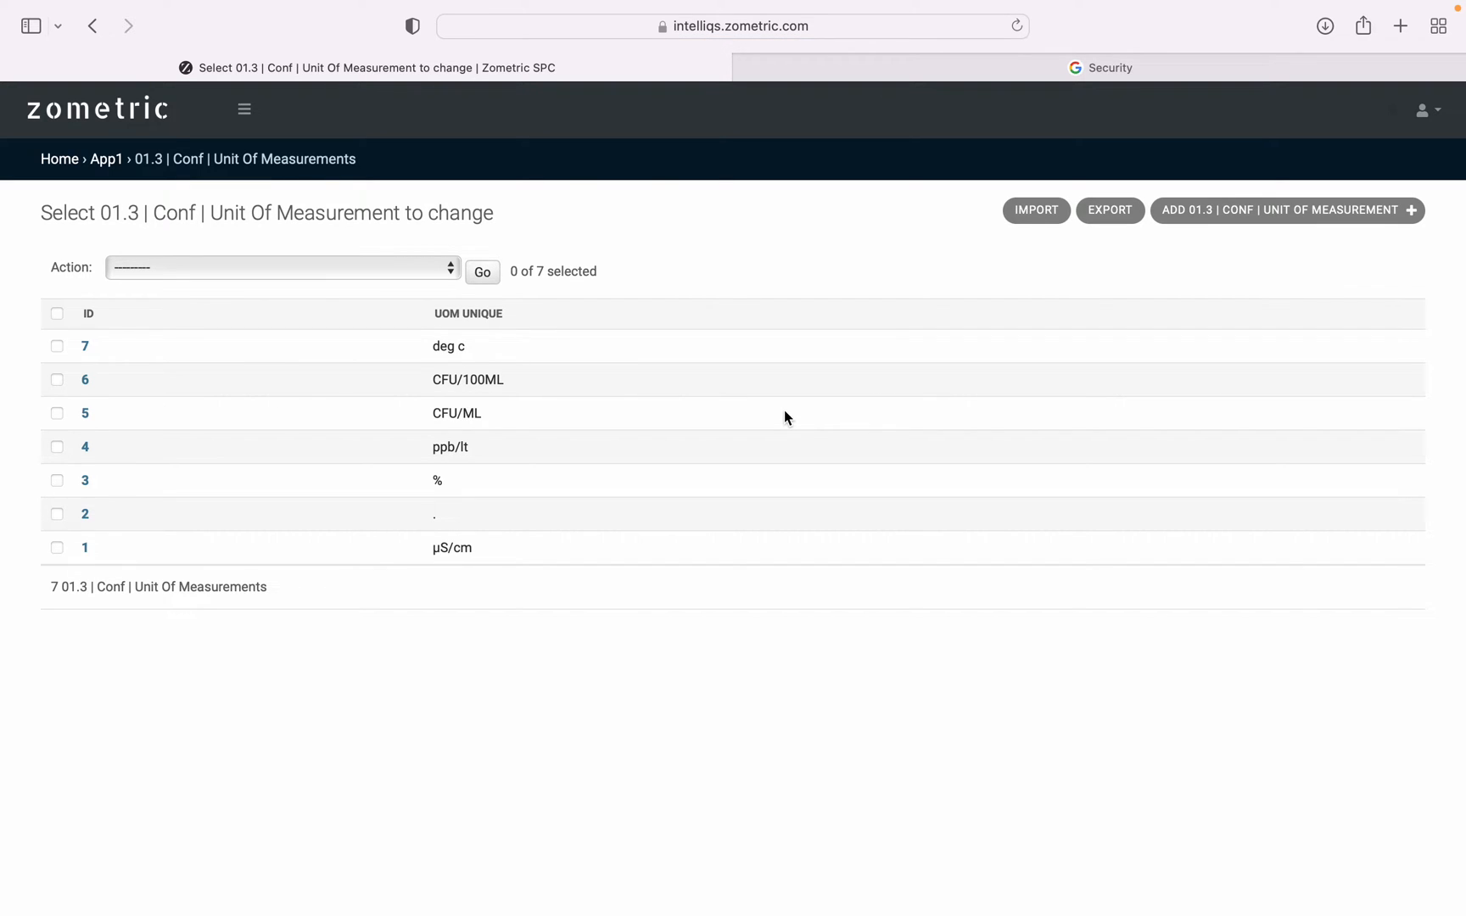
pyautogui.click(1295, 222)
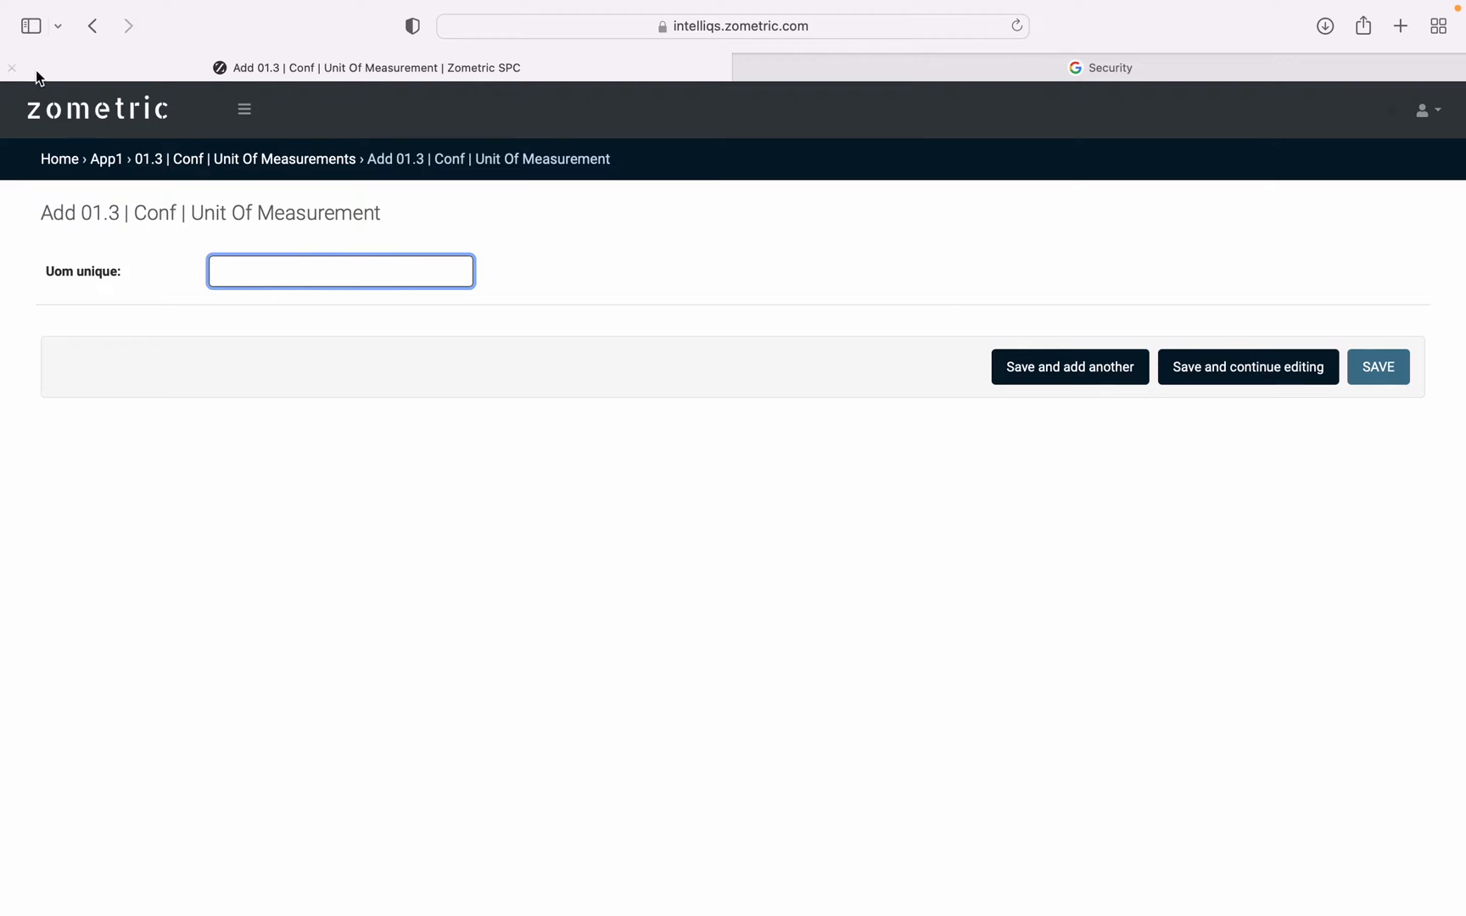
pyautogui.click(94, 34)
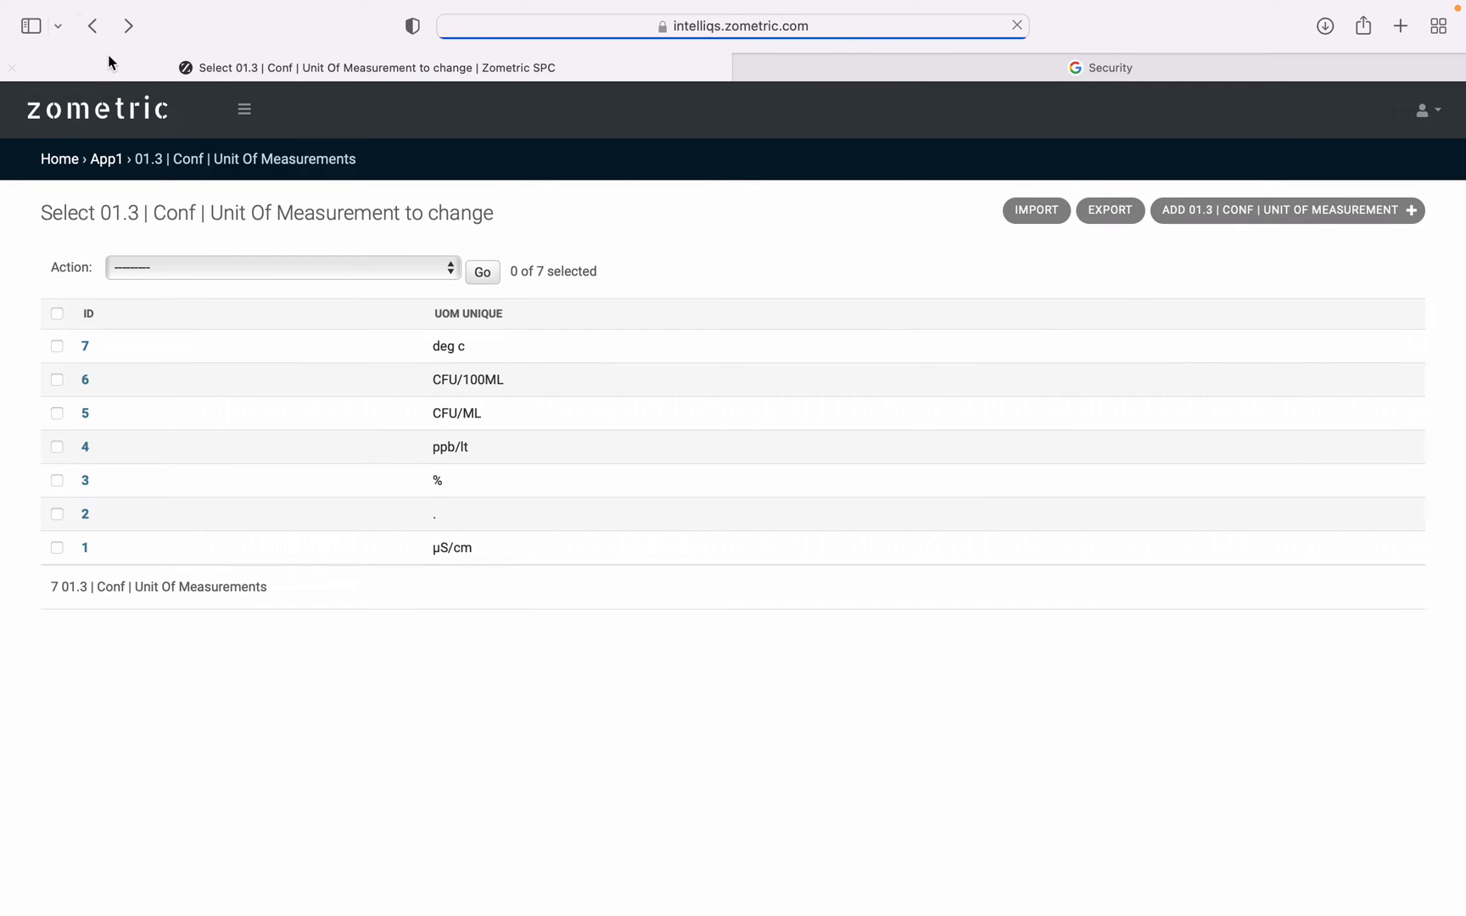
# View the Sampling Frequencies list and its blank form for adding a frequency, and go back to the Units of Measurement list.
pyautogui.click(249, 121)
pyautogui.click(145, 223)
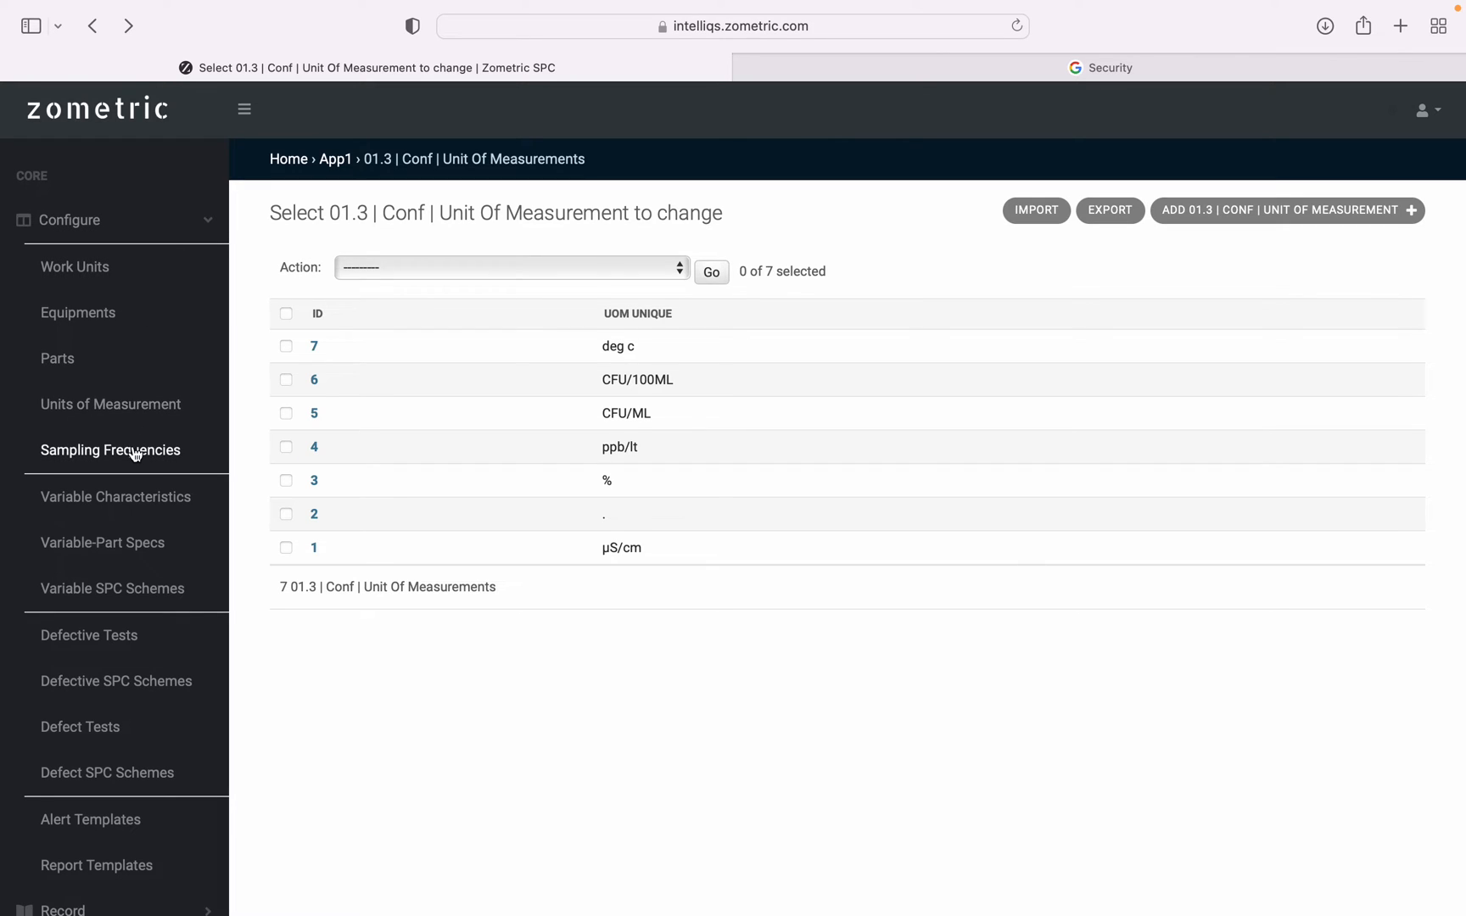
pyautogui.click(135, 454)
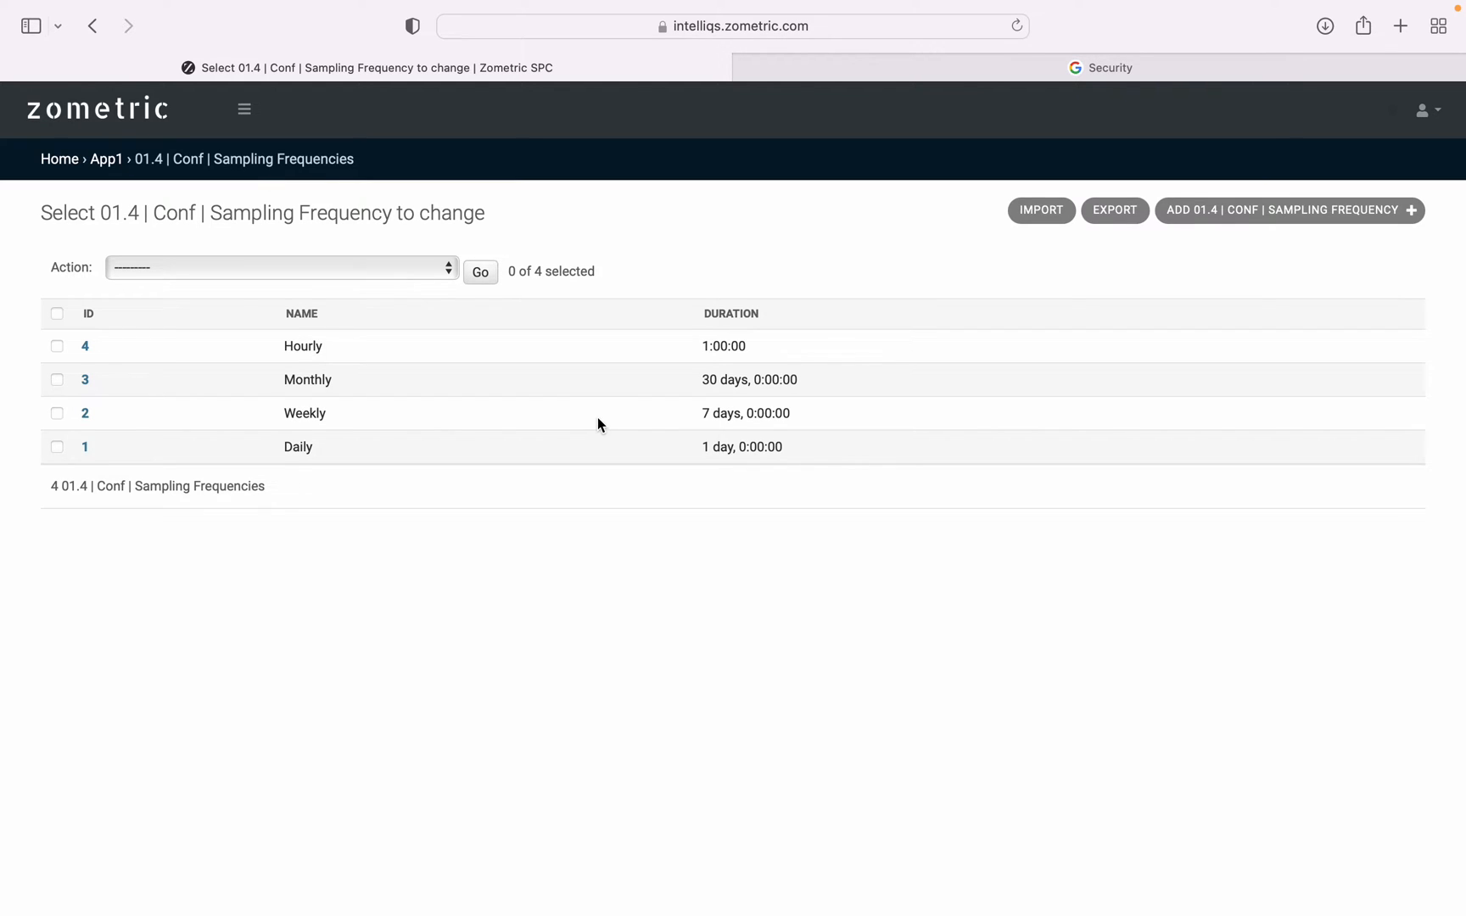
pyautogui.click(245, 111)
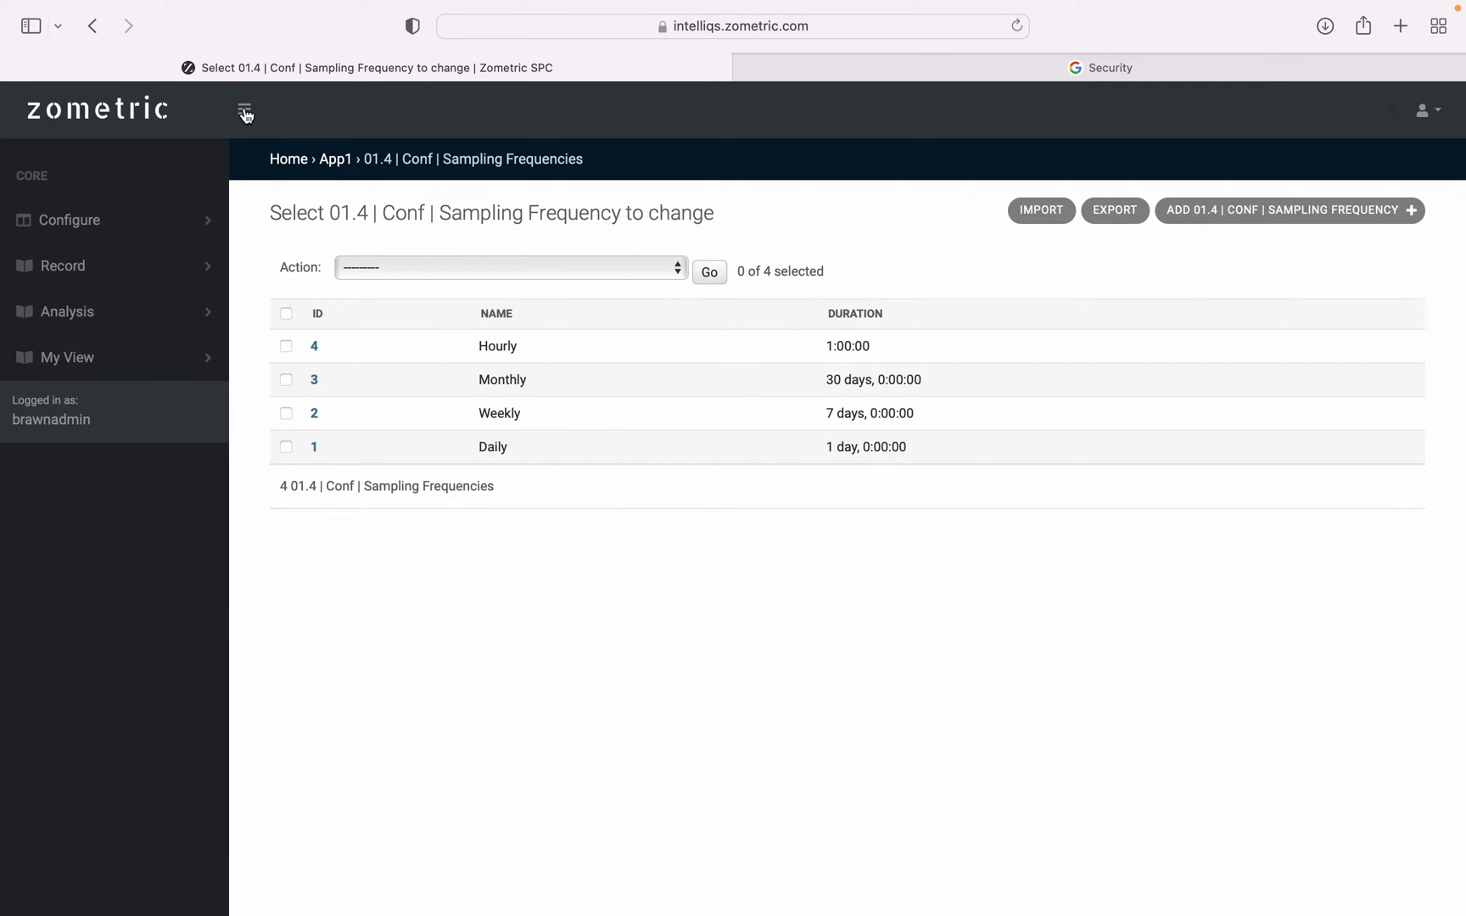
pyautogui.click(1259, 212)
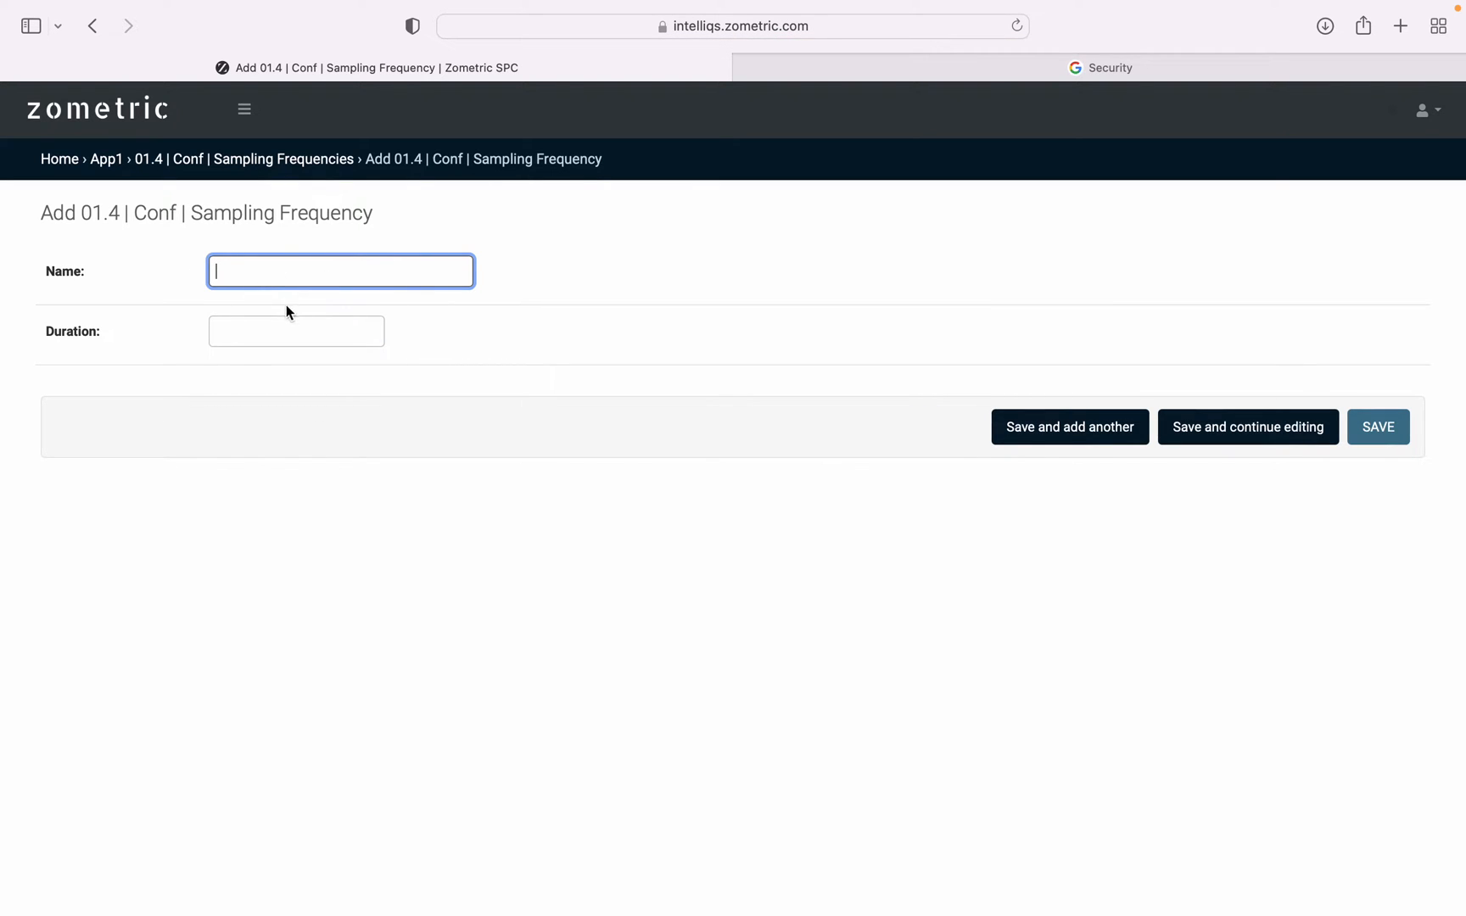
pyautogui.click(92, 28)
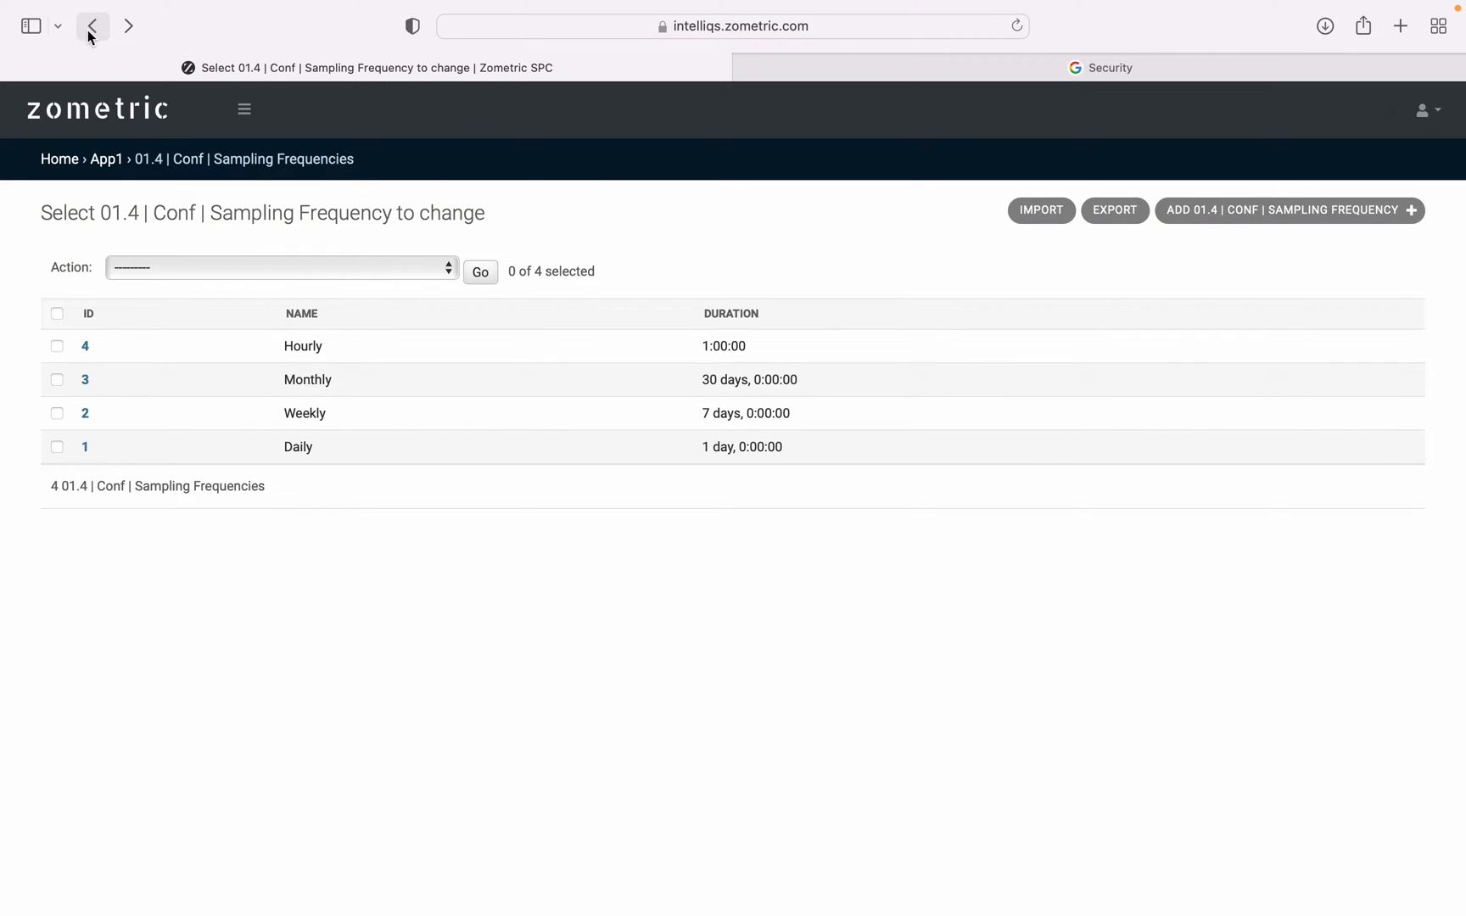
pyautogui.click(89, 32)
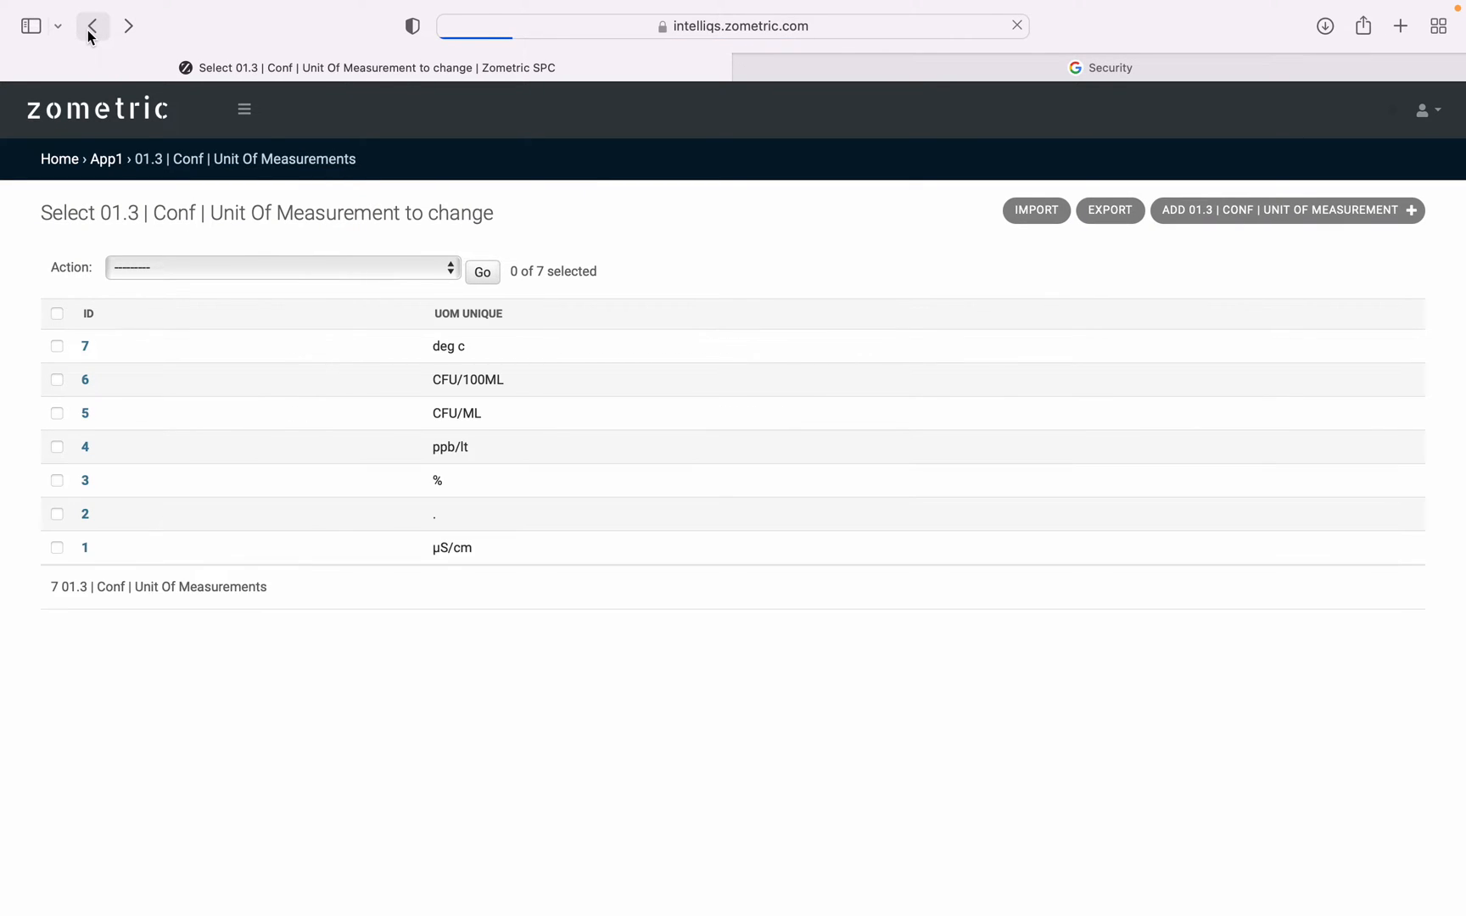
# Open the Variable Characteristics list, view the blank form for adding a characteristic, and return to the list.
pyautogui.click(247, 122)
pyautogui.click(124, 222)
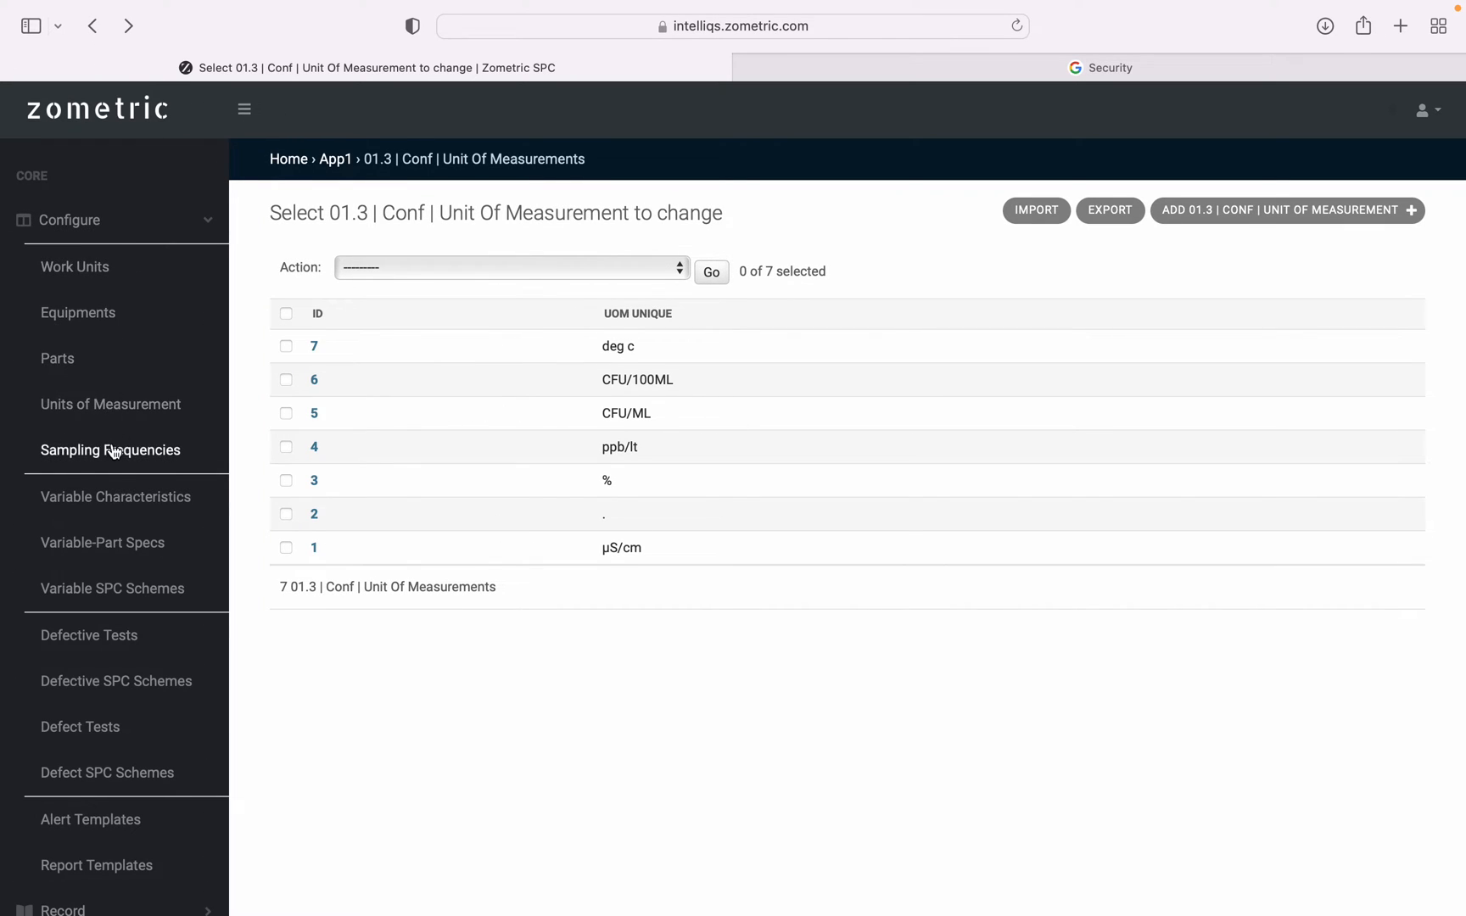
pyautogui.scroll(-2, 112, 458)
pyautogui.scroll(2, 114, 458)
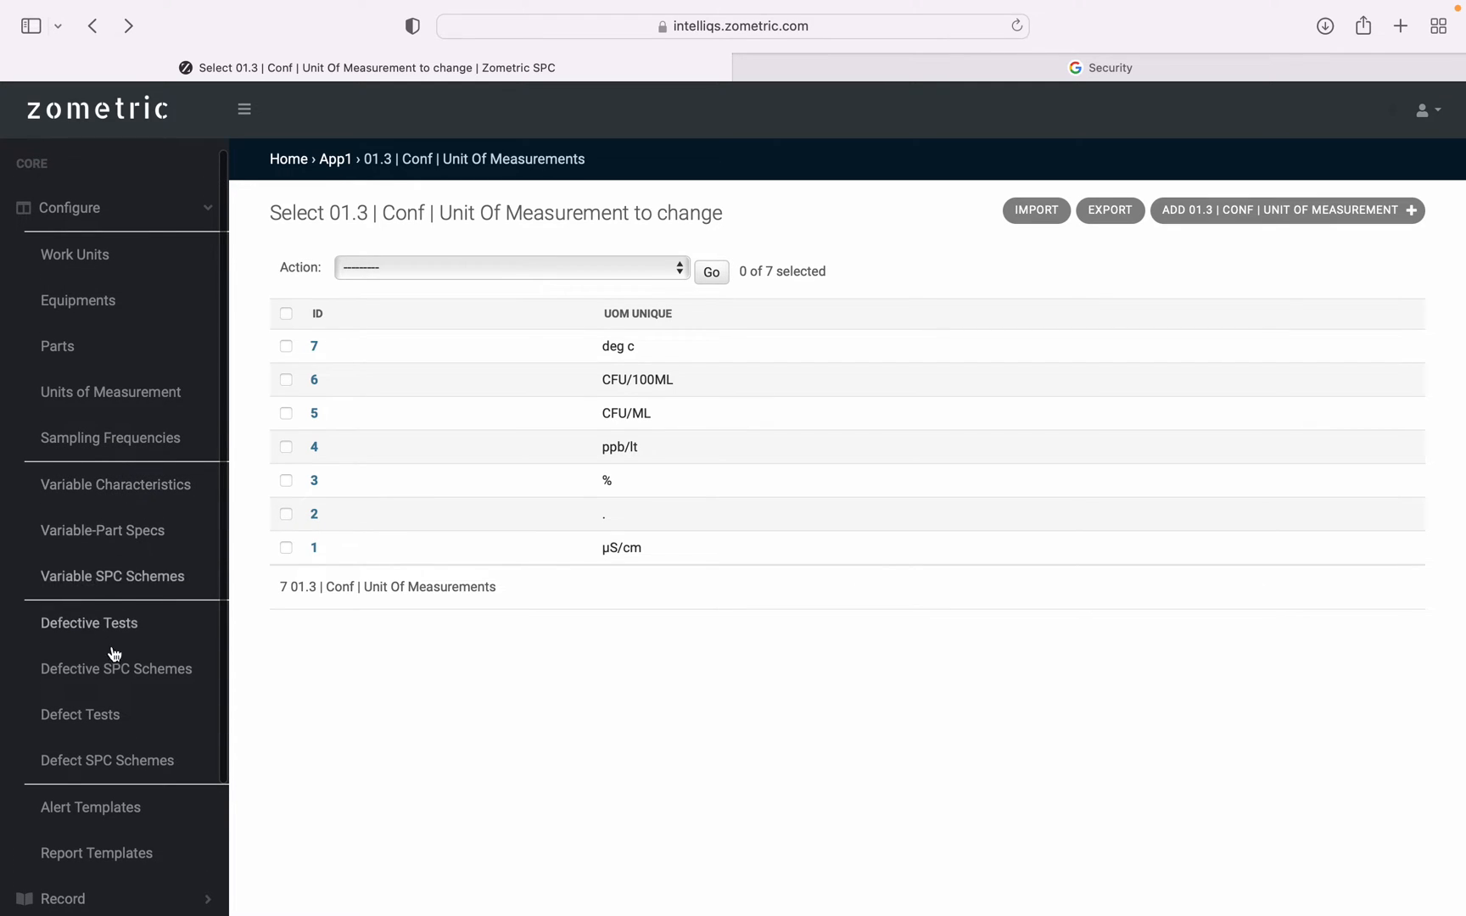
pyautogui.scroll(-3, 97, 504)
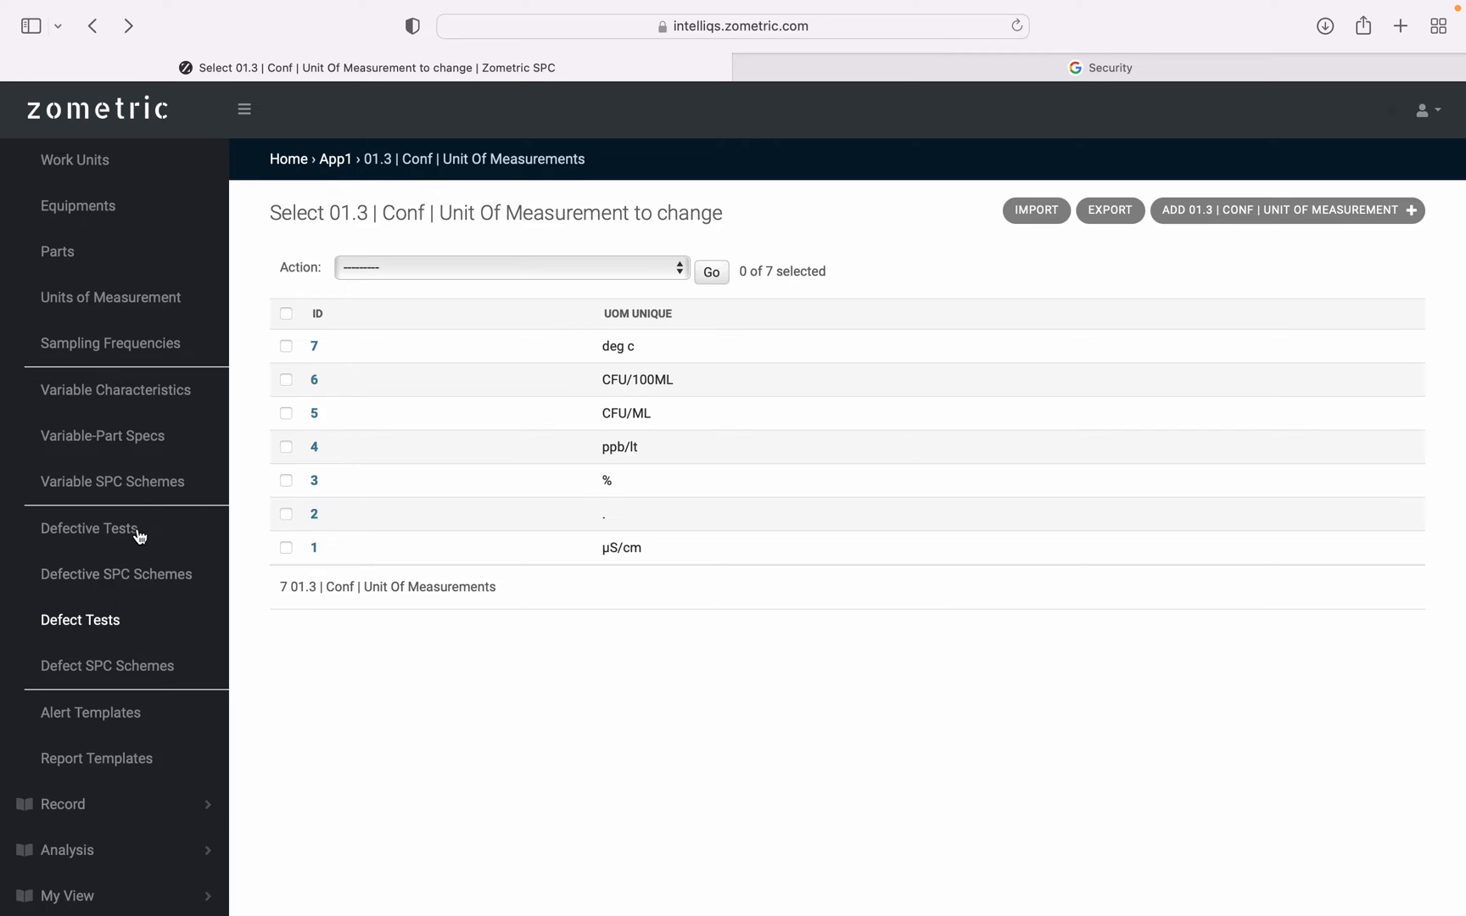
pyautogui.click(150, 397)
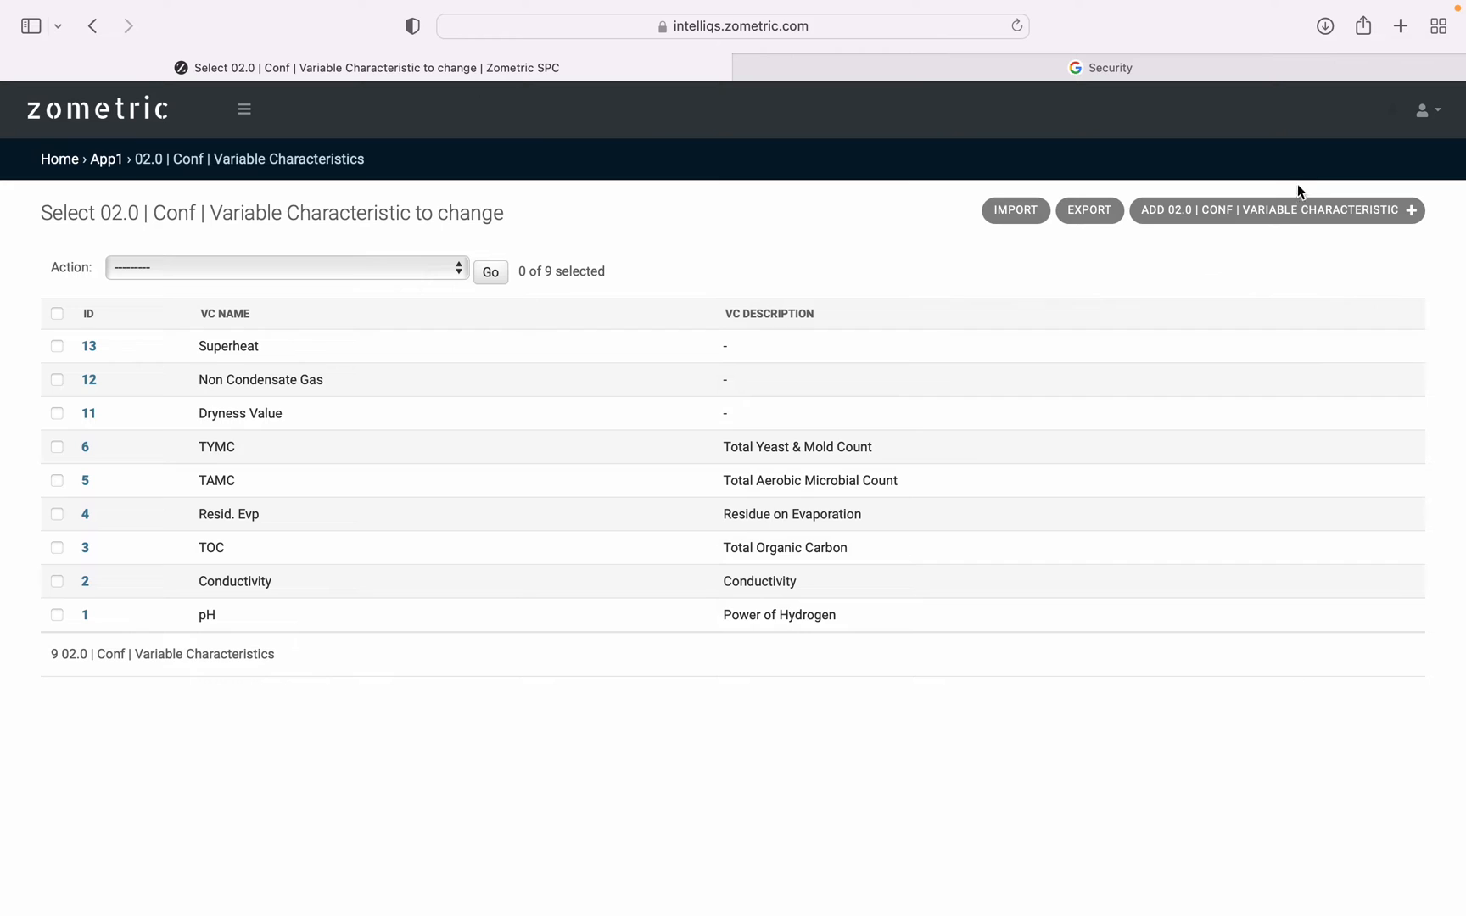
pyautogui.click(1280, 216)
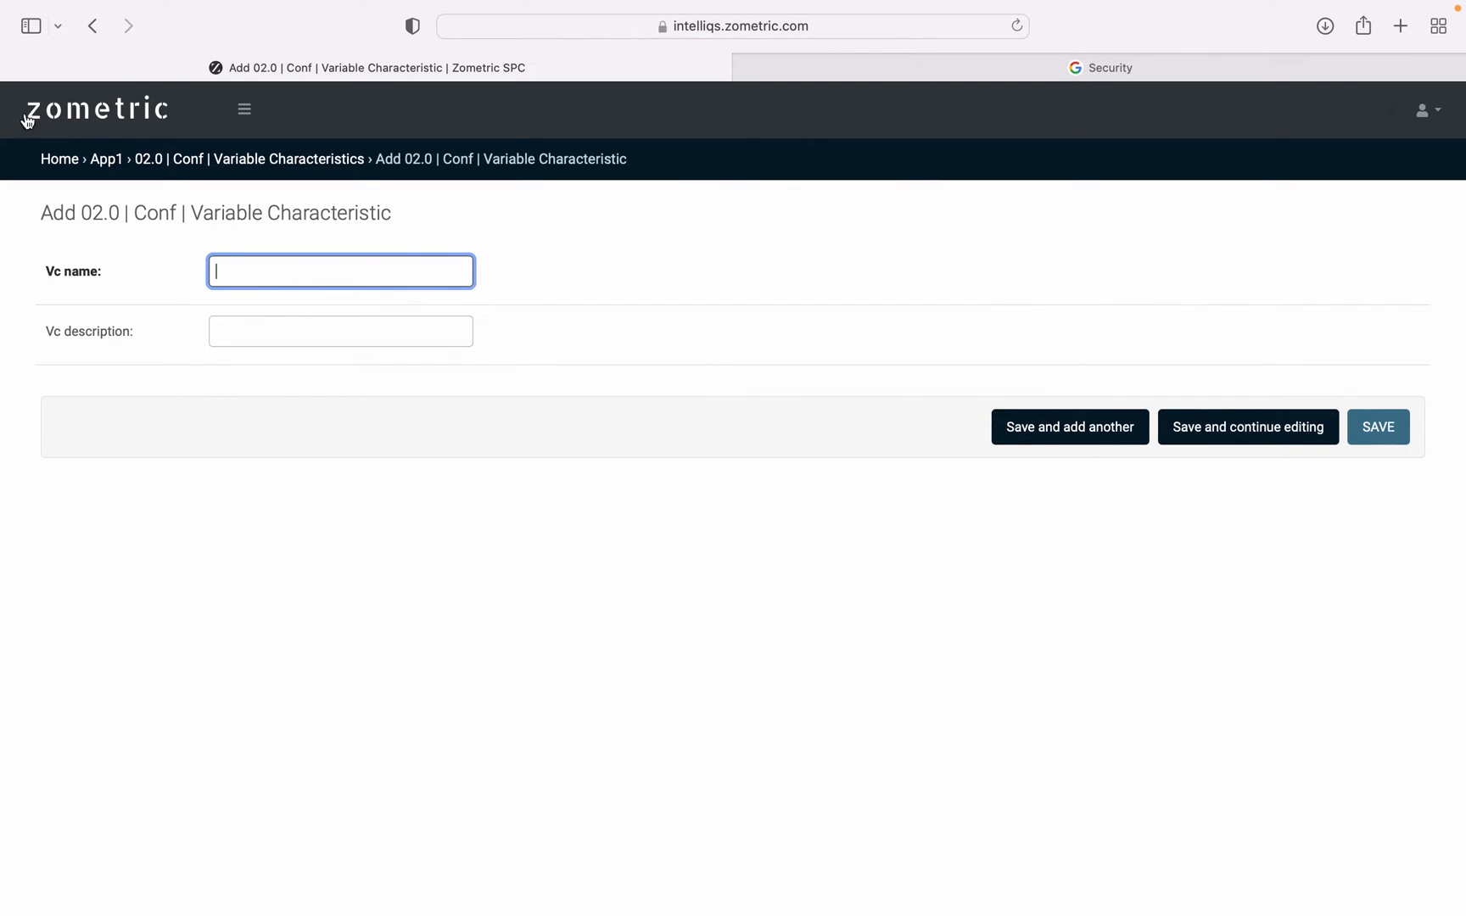
pyautogui.click(96, 32)
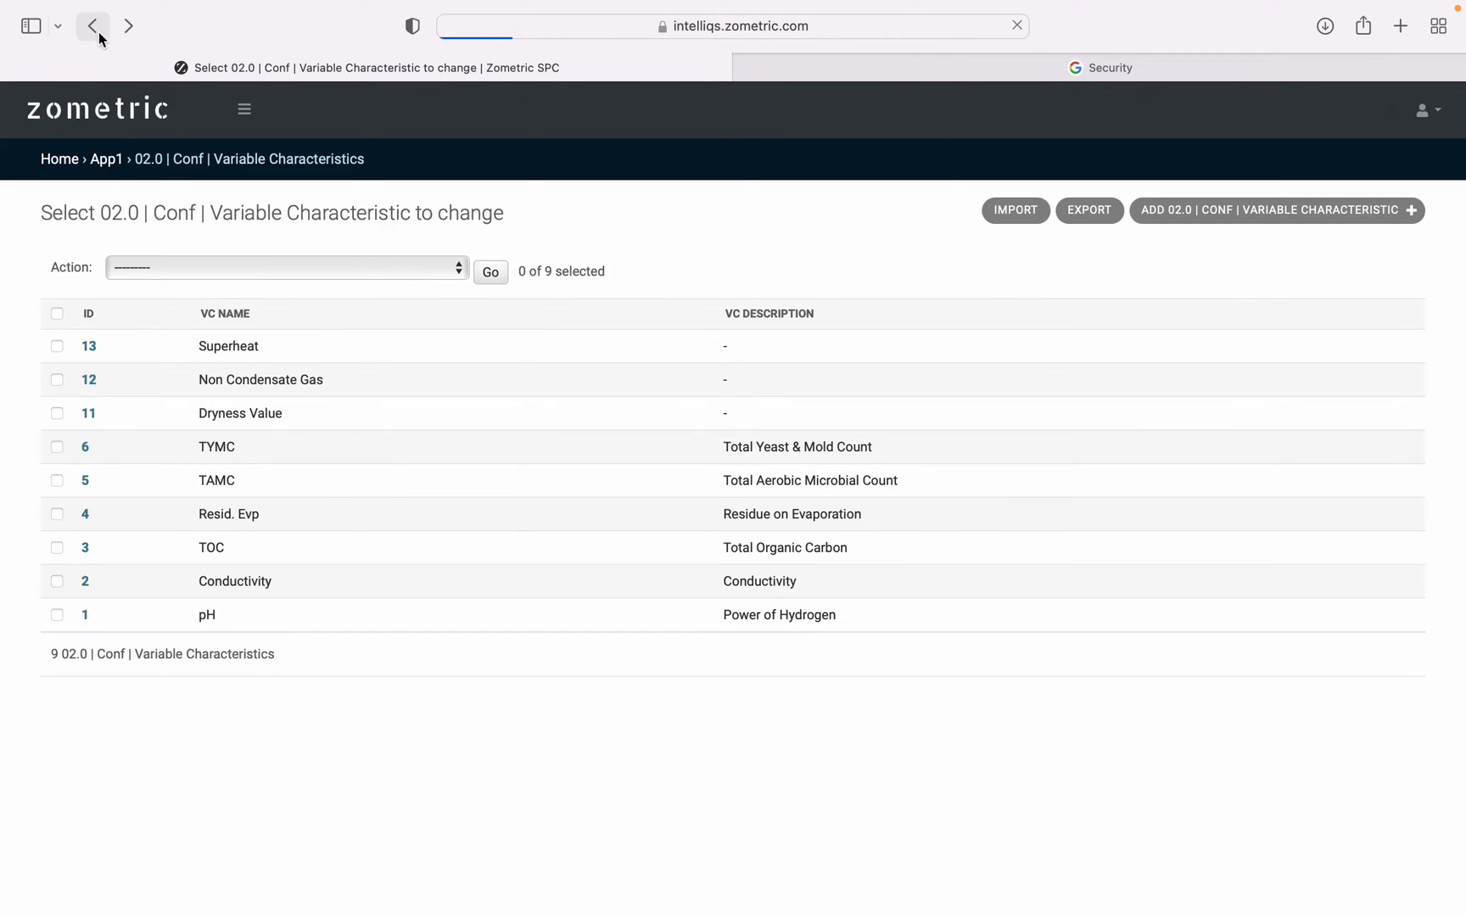
# Open the Variable-Part Specs list and look over the fields of the blank form for adding a spec.
pyautogui.click(250, 108)
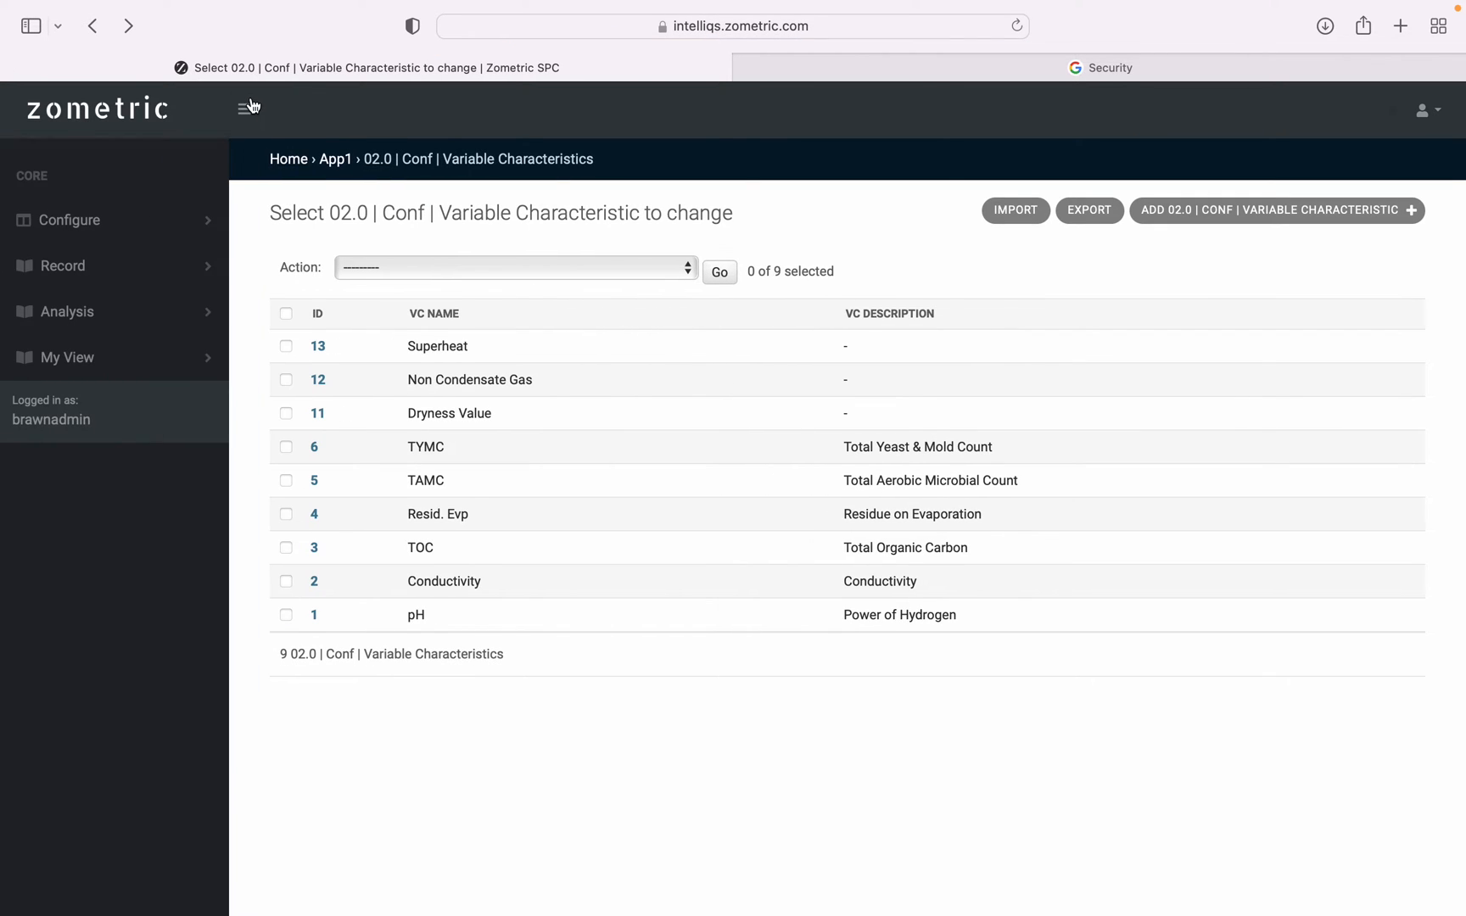
pyautogui.click(120, 234)
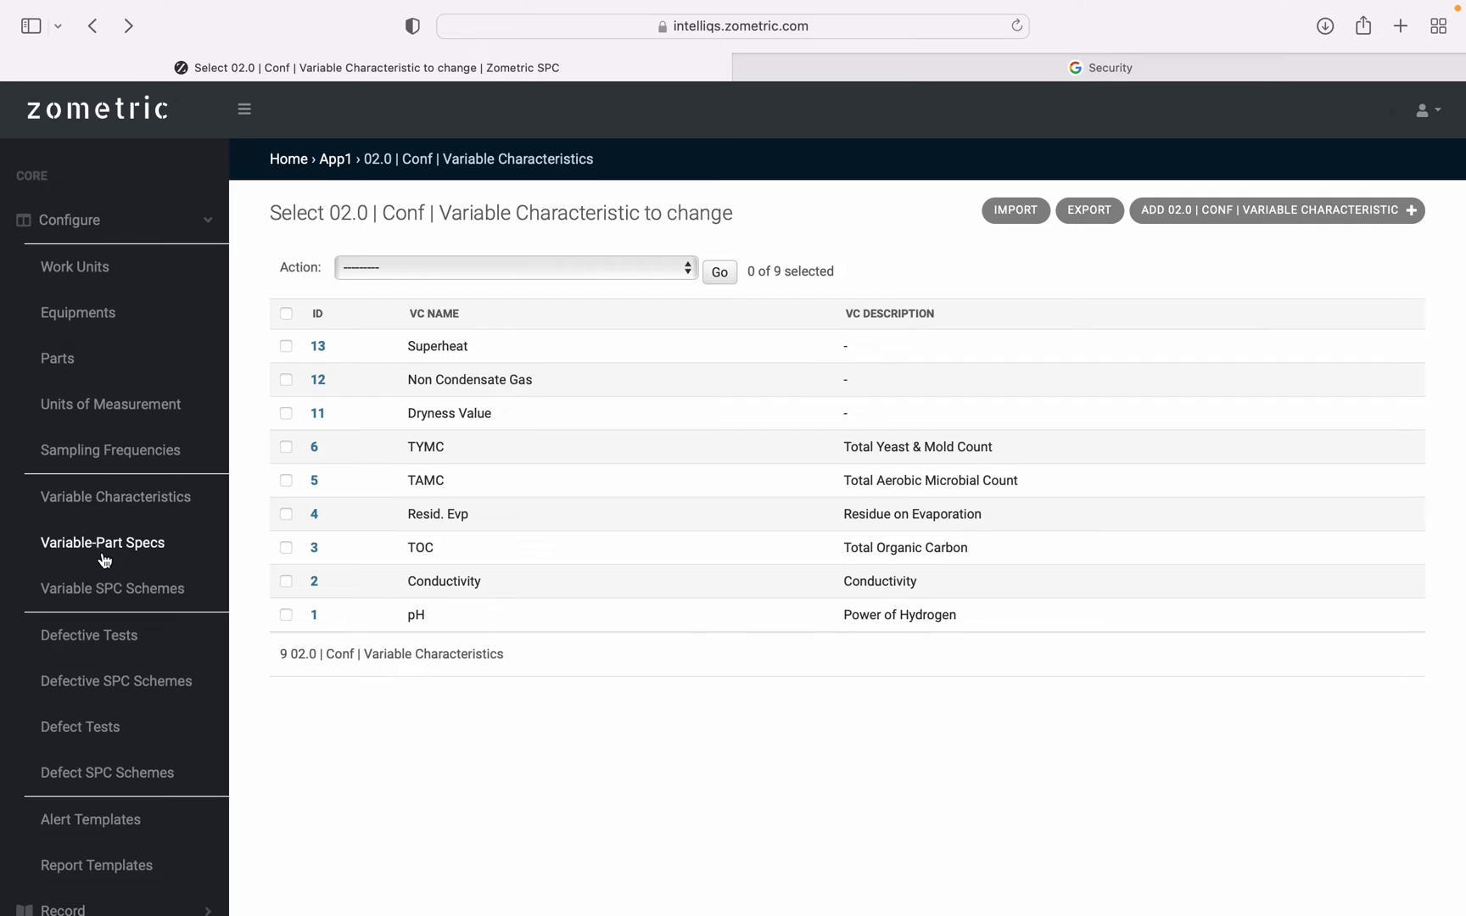
pyautogui.click(103, 558)
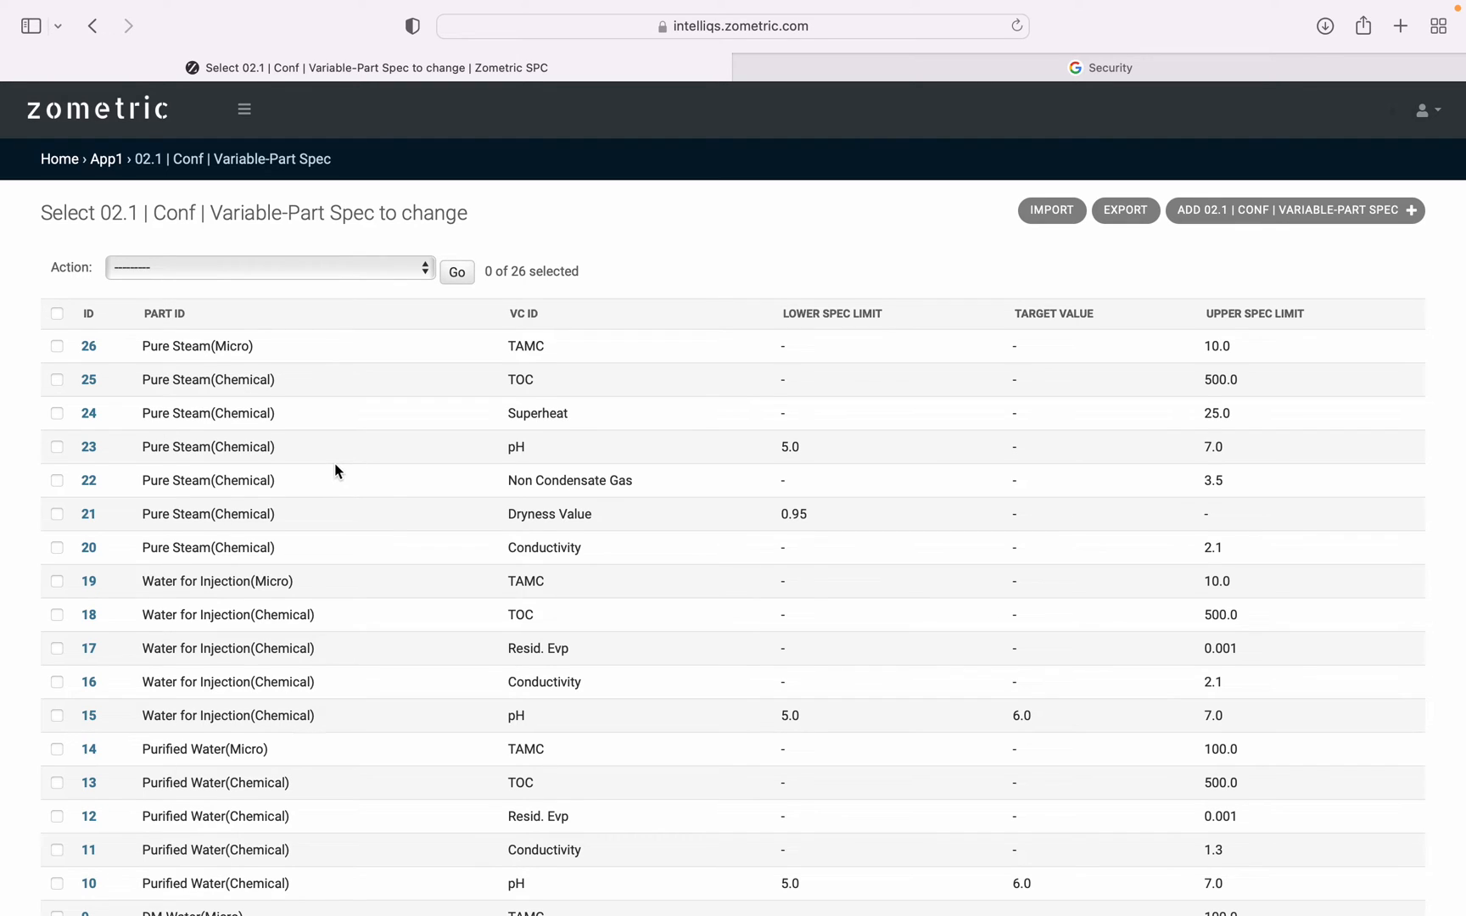
pyautogui.click(1291, 222)
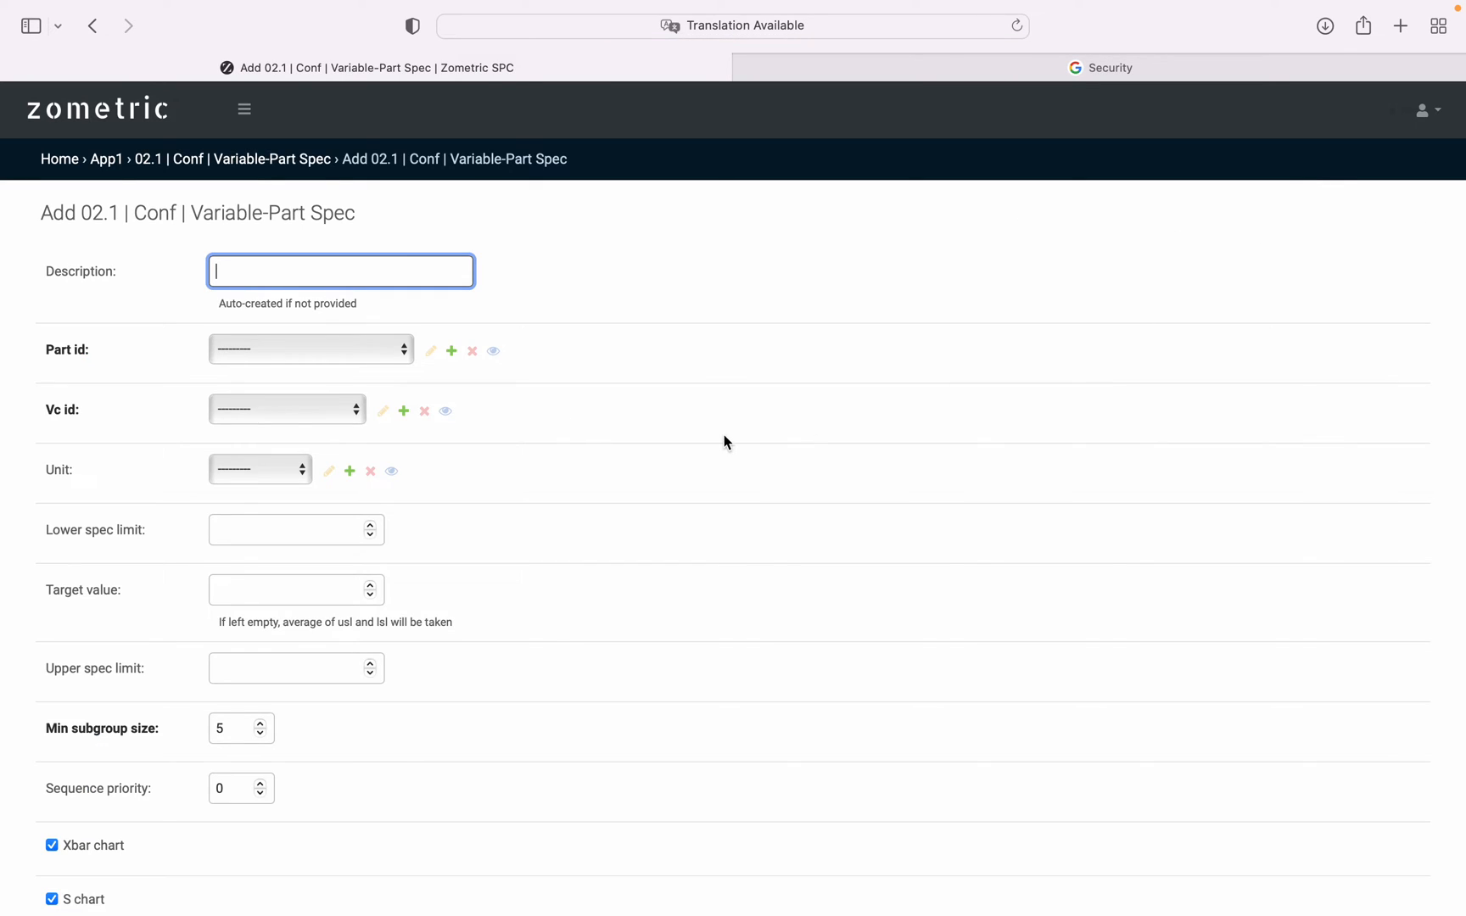
pyautogui.scroll(-2, 717, 399)
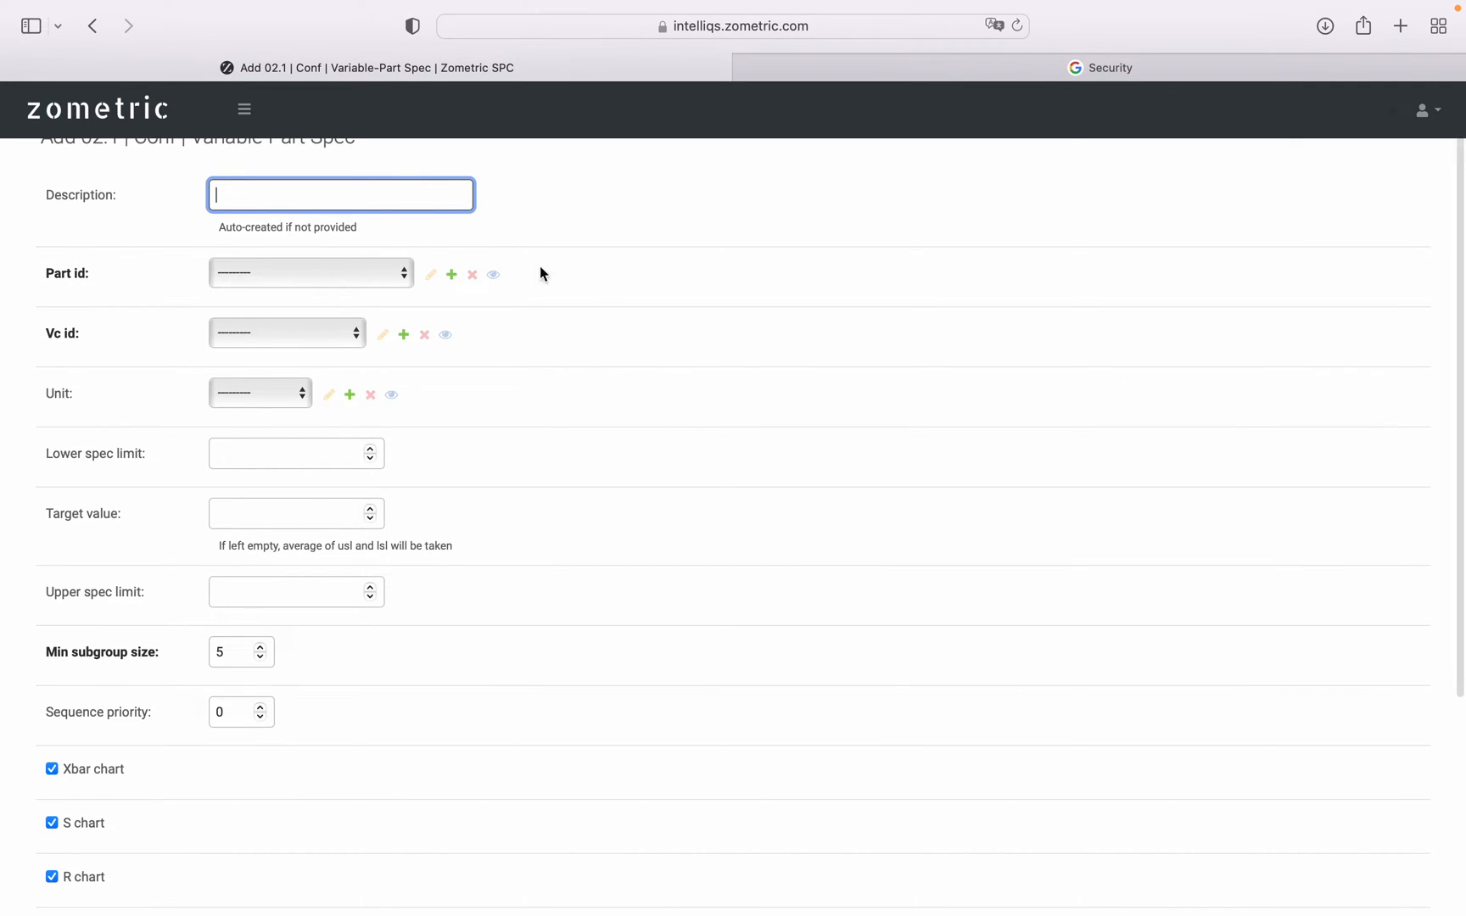
pyautogui.scroll(2, 791, 326)
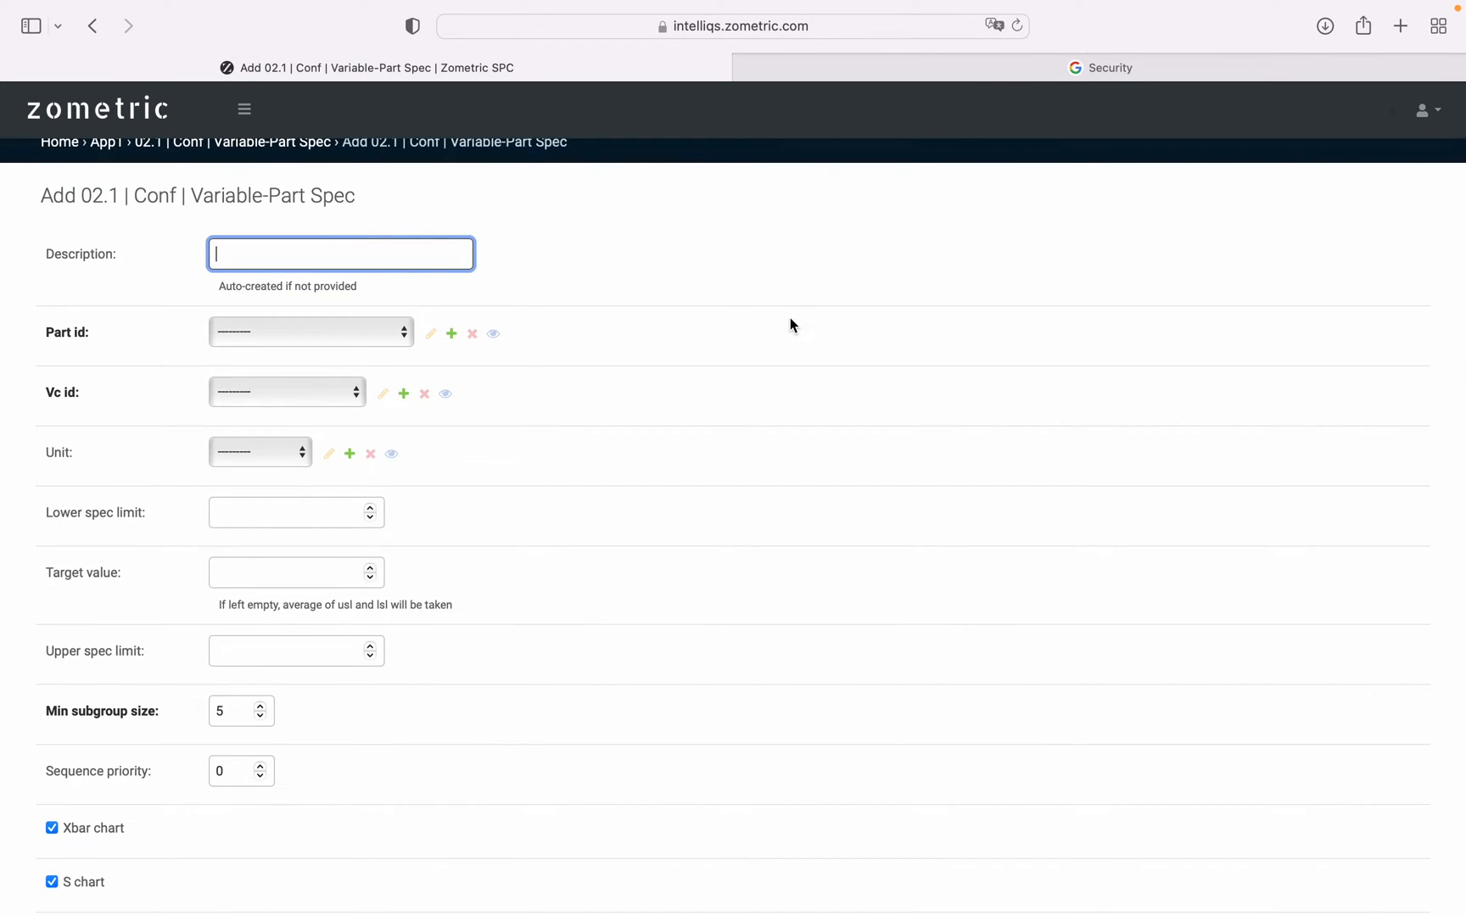
pyautogui.scroll(1, 790, 325)
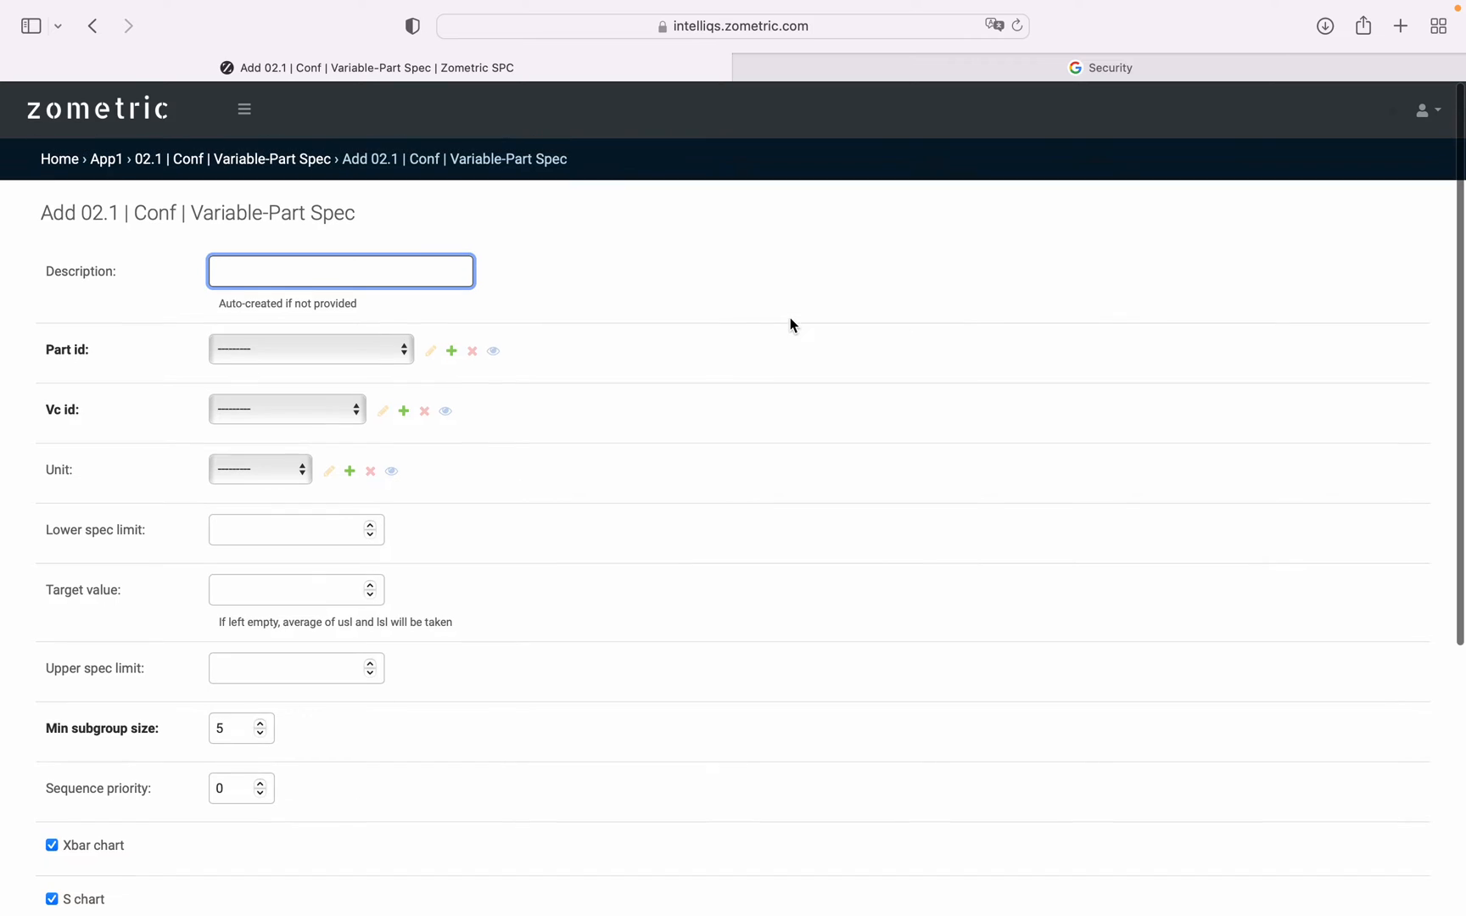
# View the available part and variable characteristic choices on the new spec form, leaving both unselected, and review the spec limit fields.
pyautogui.click(308, 351)
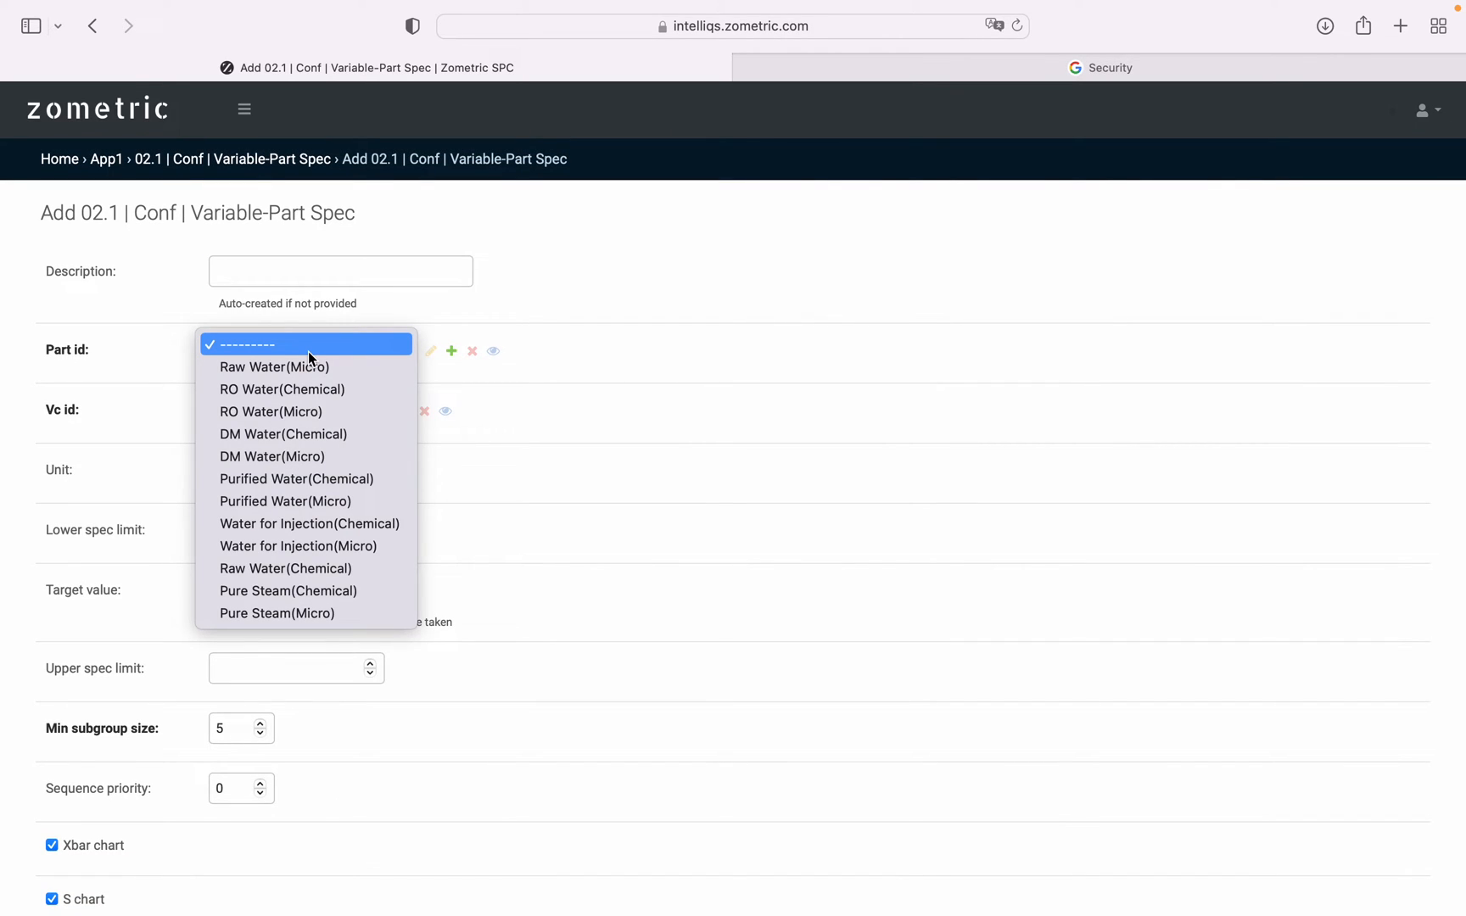
pyautogui.click(307, 351)
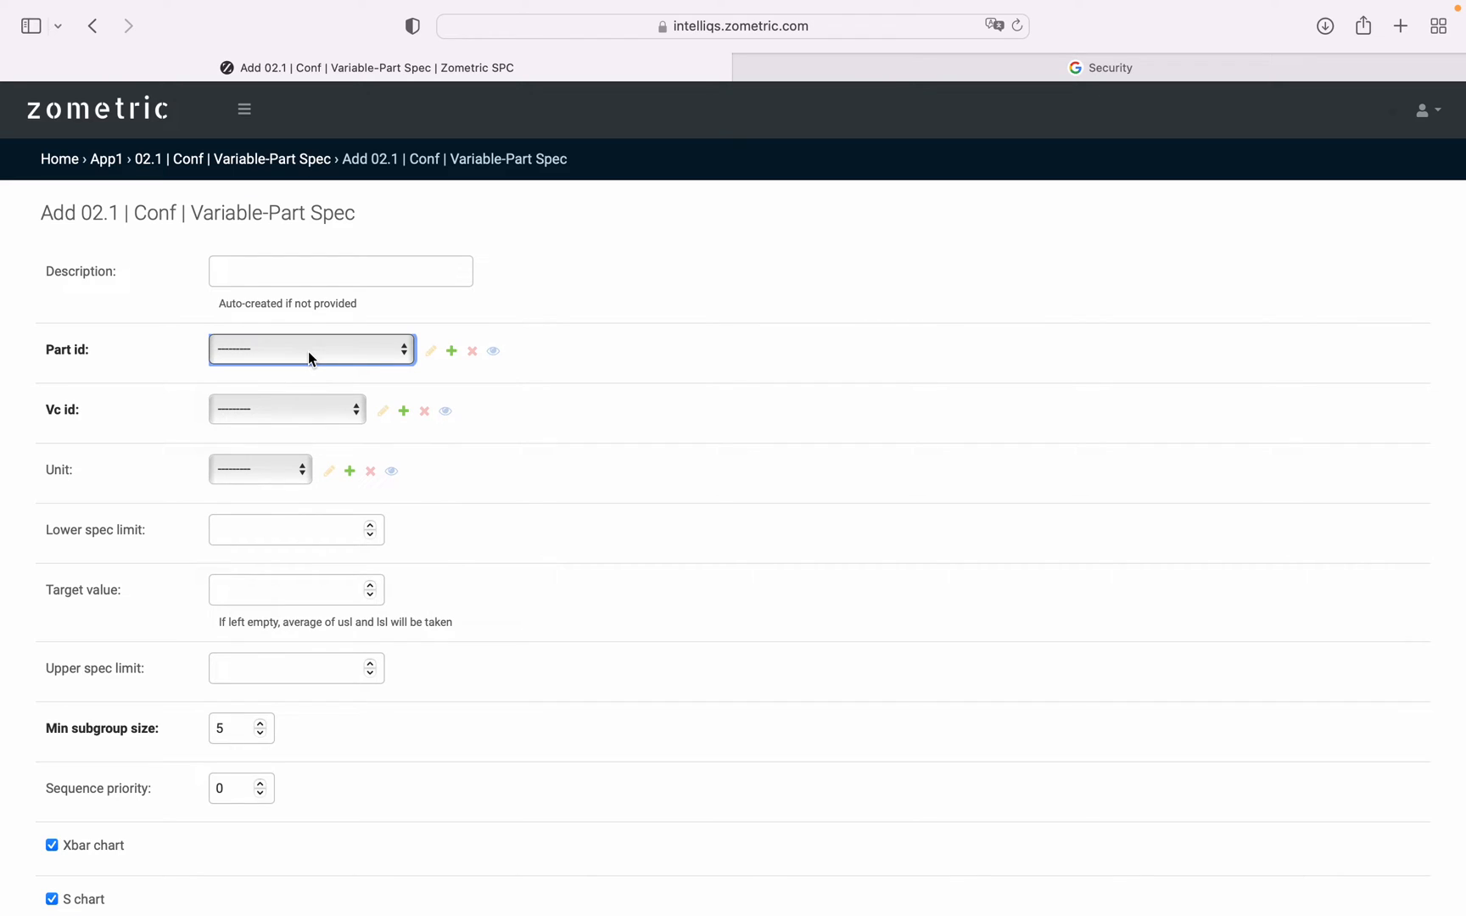
pyautogui.click(283, 411)
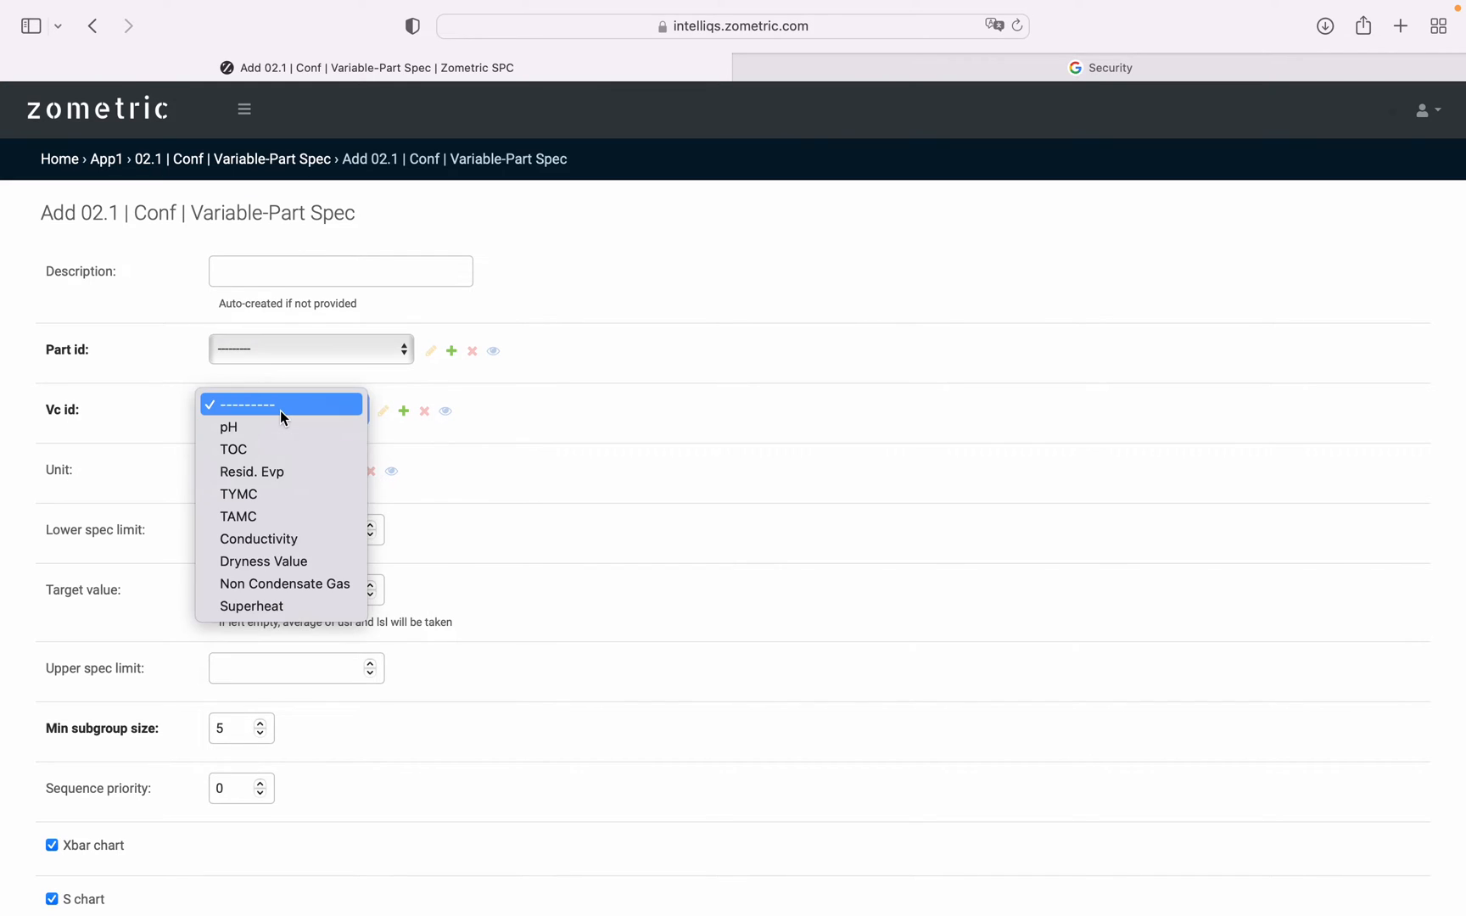
pyautogui.click(281, 411)
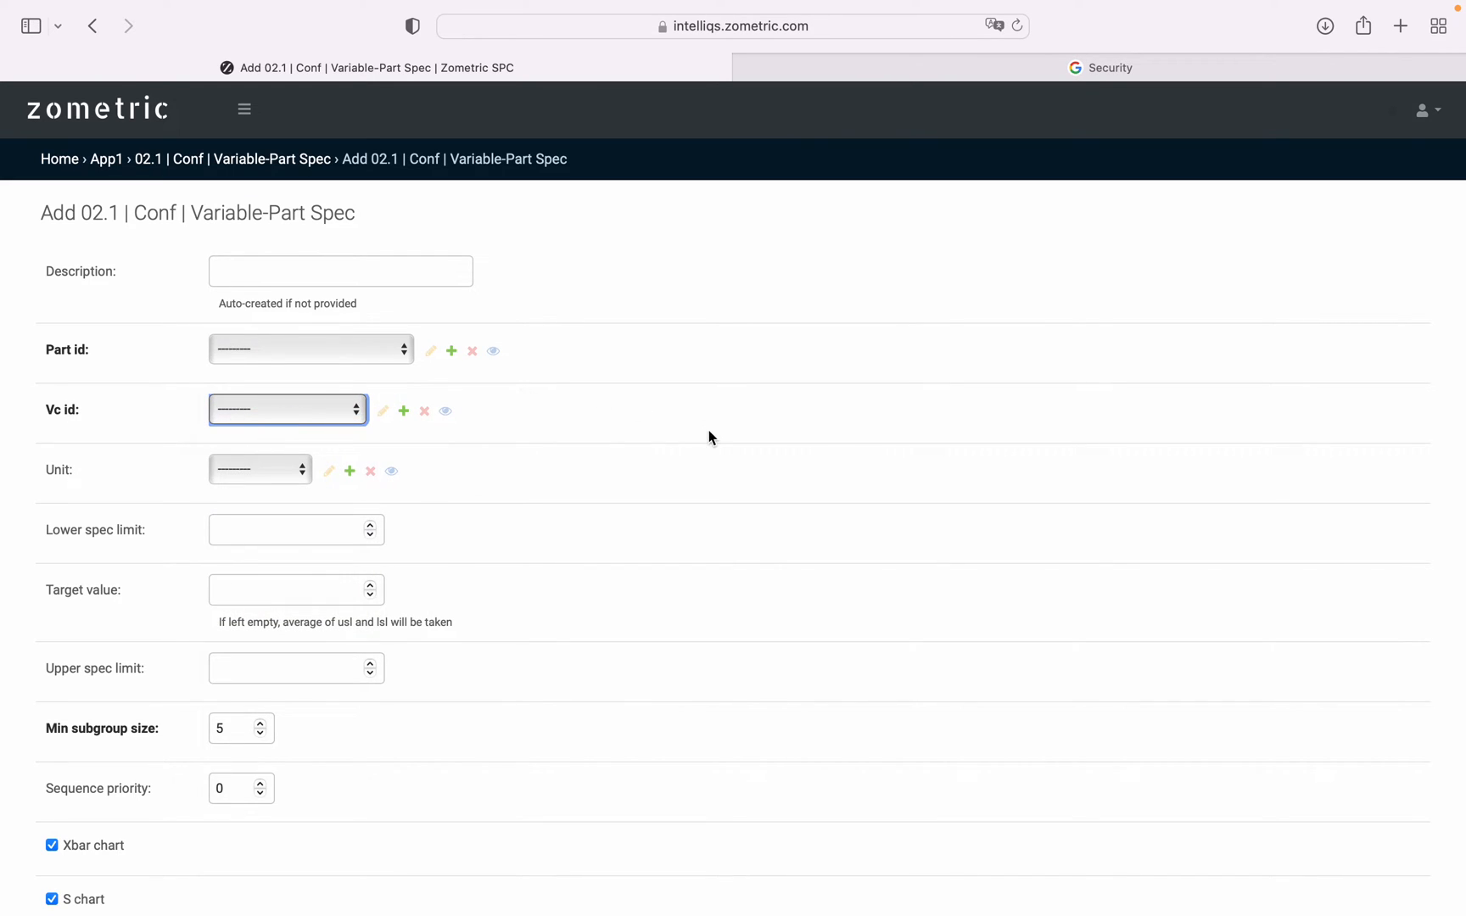
pyautogui.scroll(-2, 711, 437)
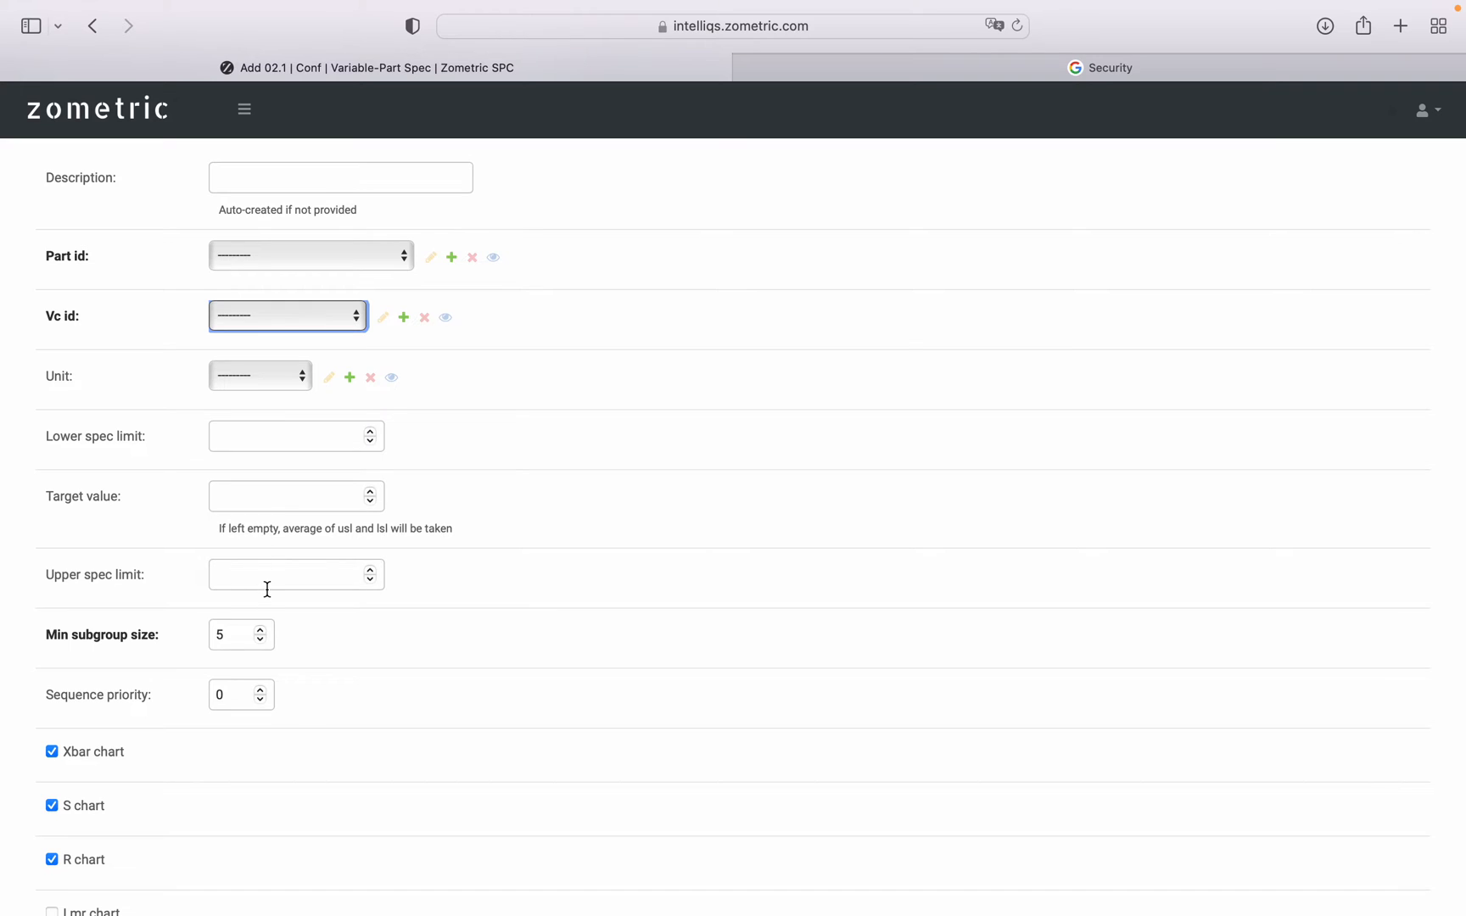
pyautogui.scroll(2, 526, 564)
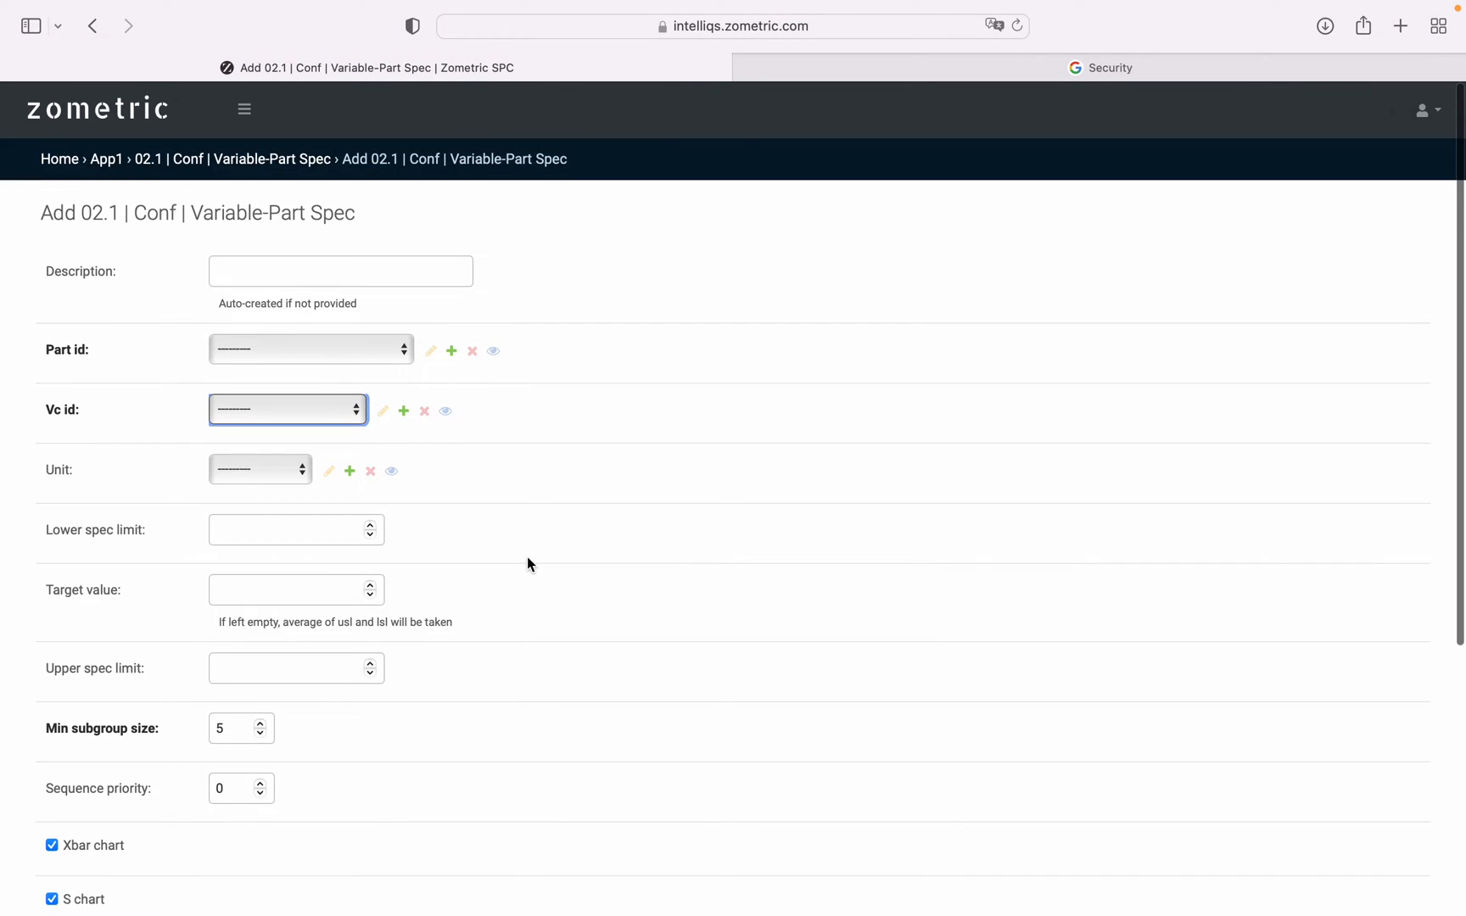
# Choose Upper CLs only as the new spec's alert template and open that template for editing.
pyautogui.scroll(-6, 527, 560)
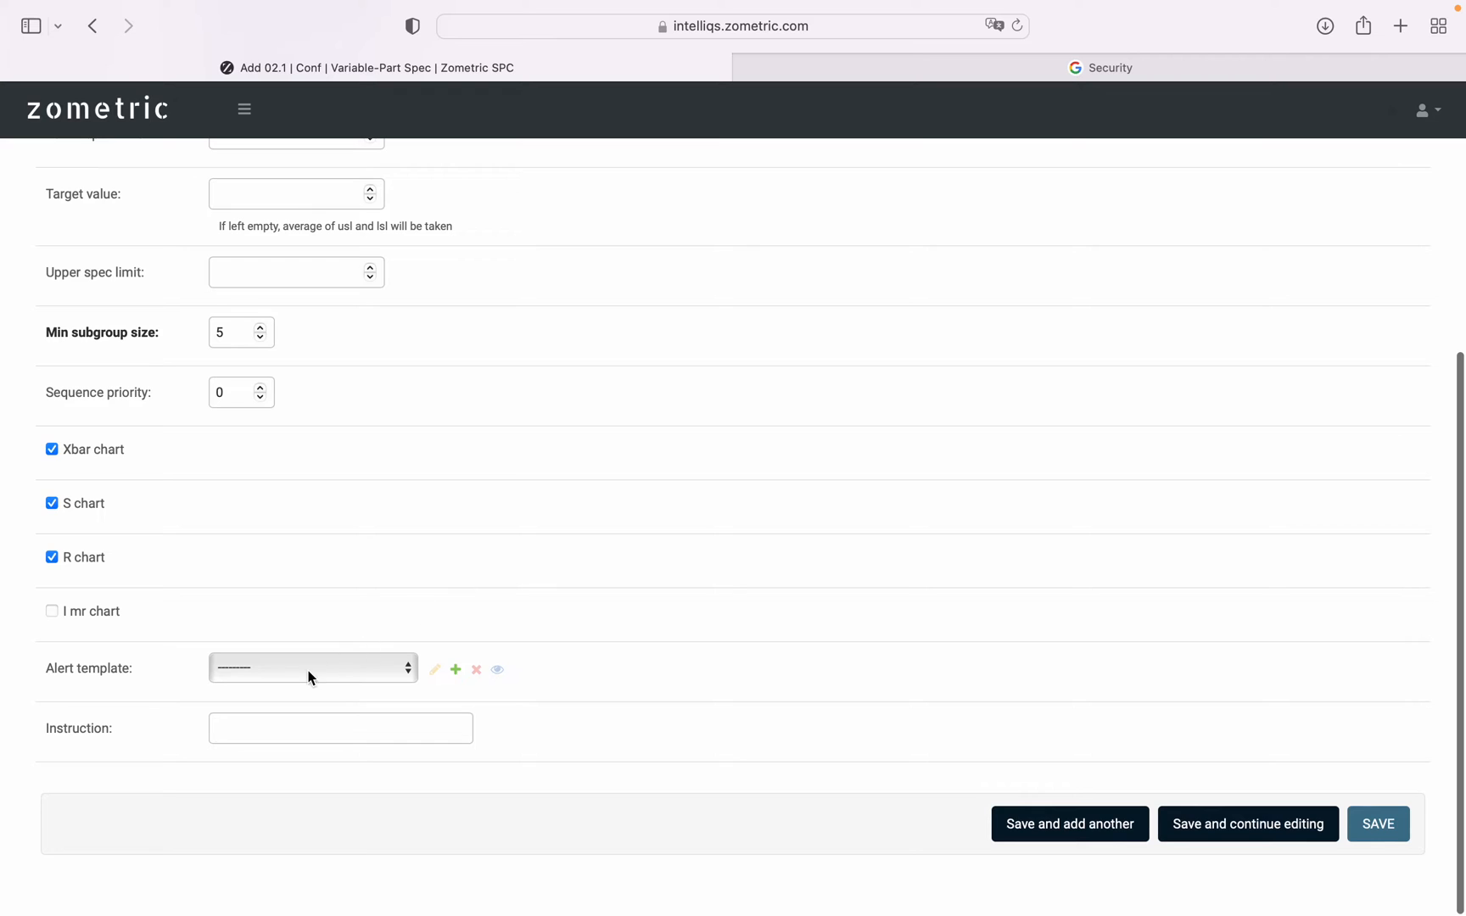
pyautogui.click(307, 681)
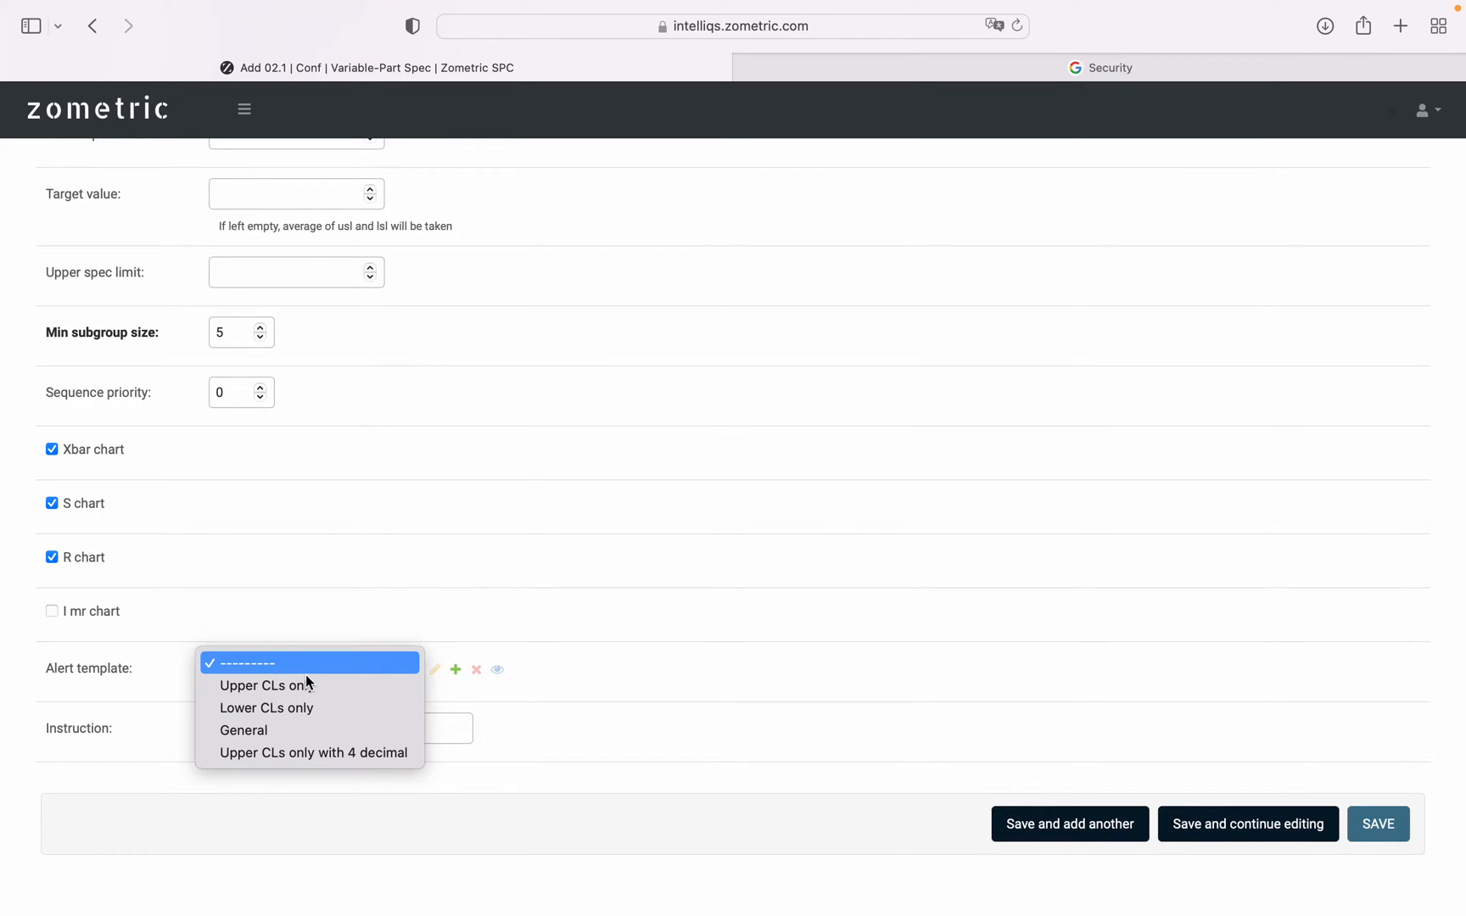
pyautogui.click(307, 683)
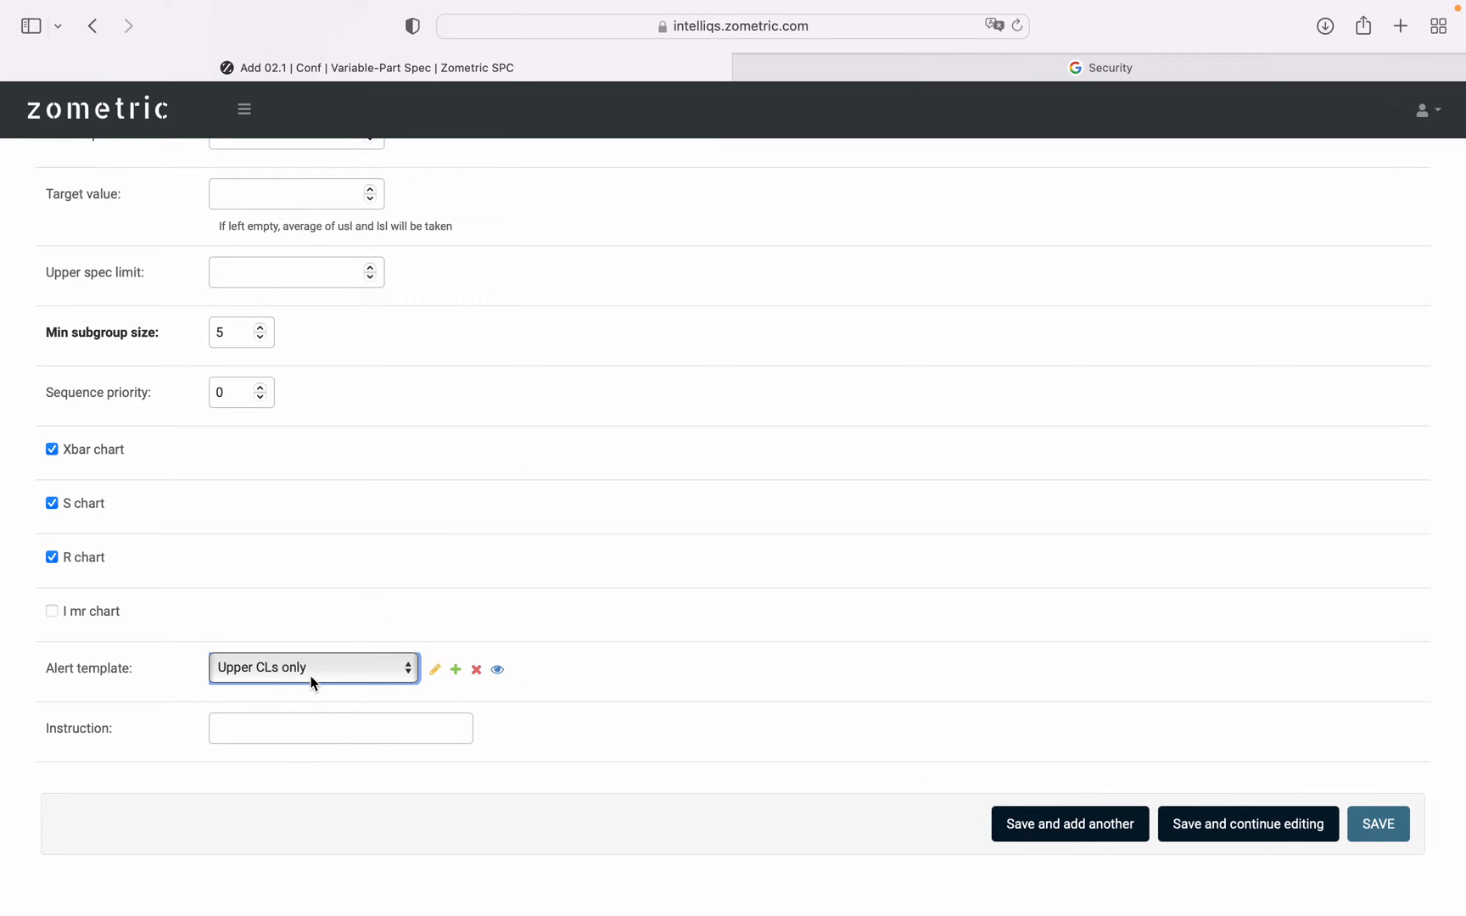
pyautogui.click(434, 671)
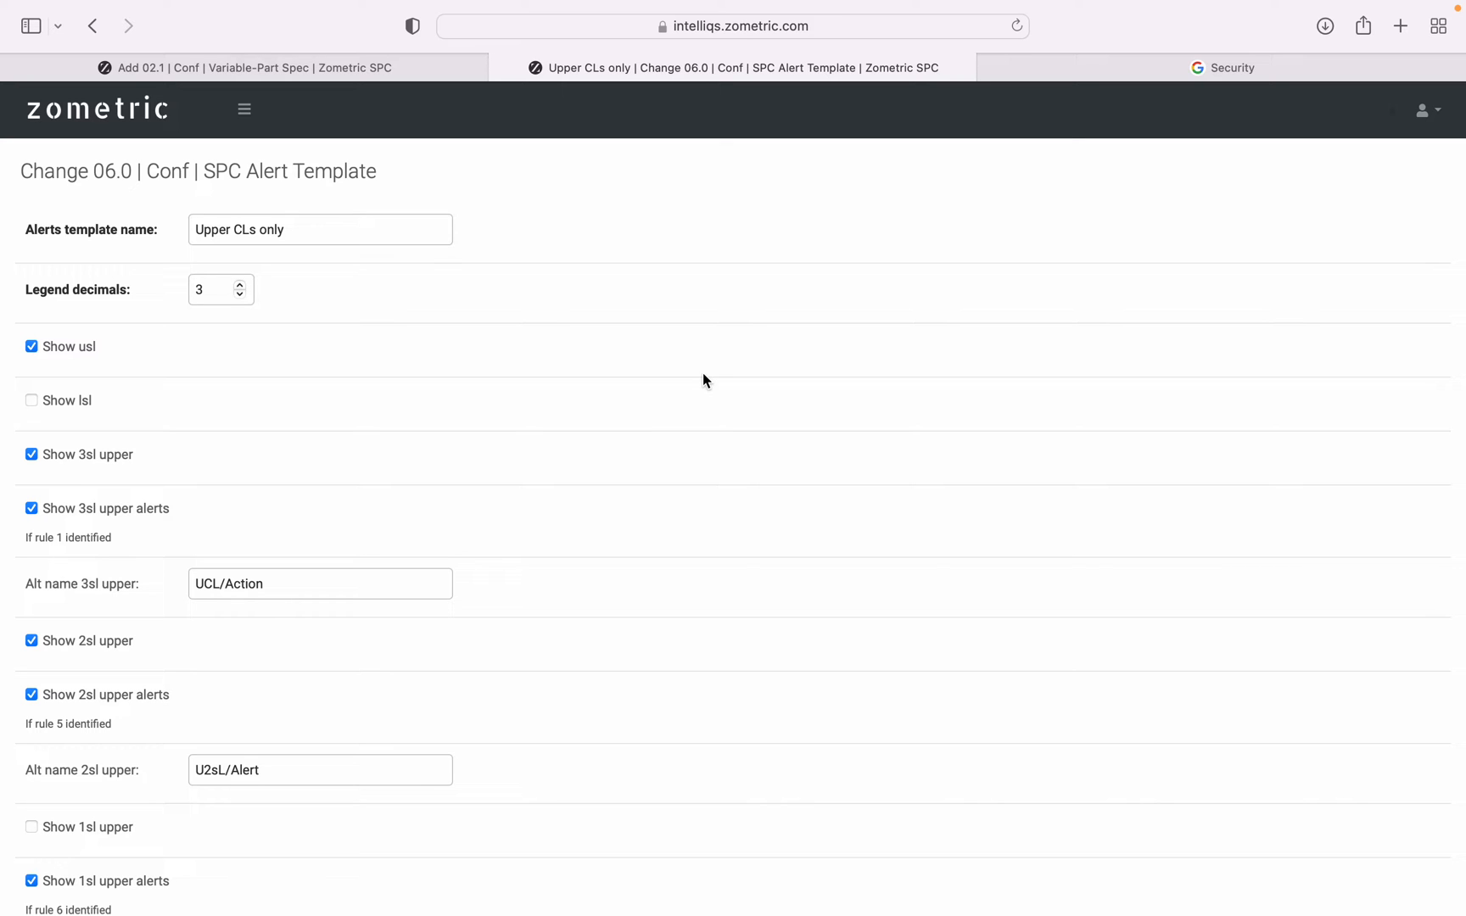
# Examine the upper and lower limit display, alert and alternate name settings of the Upper CLs only alert template.
pyautogui.scroll(-15, 703, 380)
pyautogui.scroll(15, 703, 380)
pyautogui.scroll(-2, 702, 379)
pyautogui.scroll(2, 702, 379)
pyautogui.scroll(-3, 244, 357)
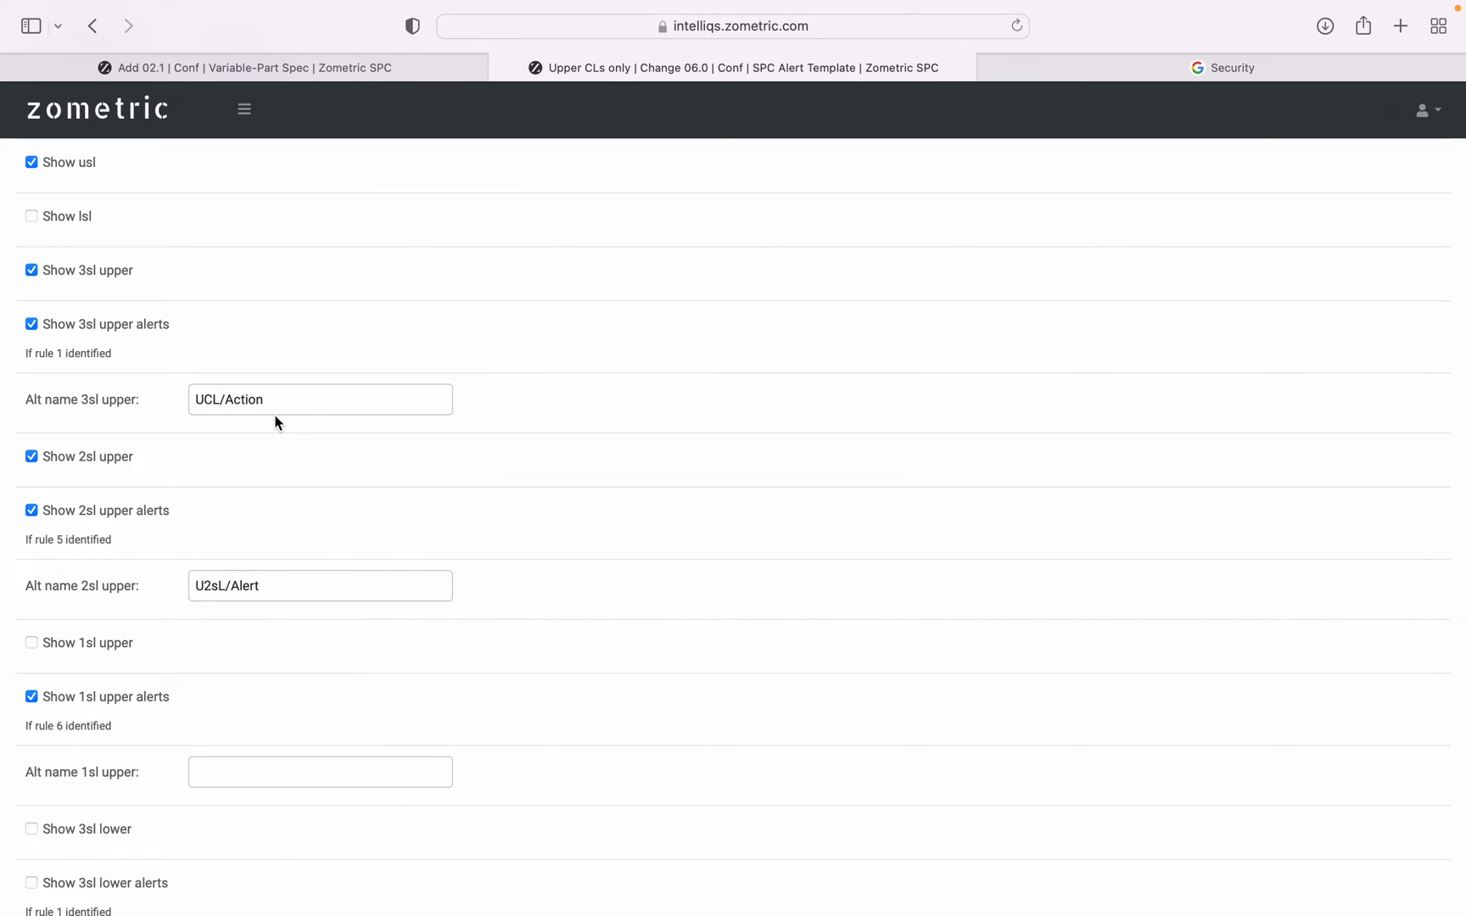
pyautogui.scroll(-15, 321, 413)
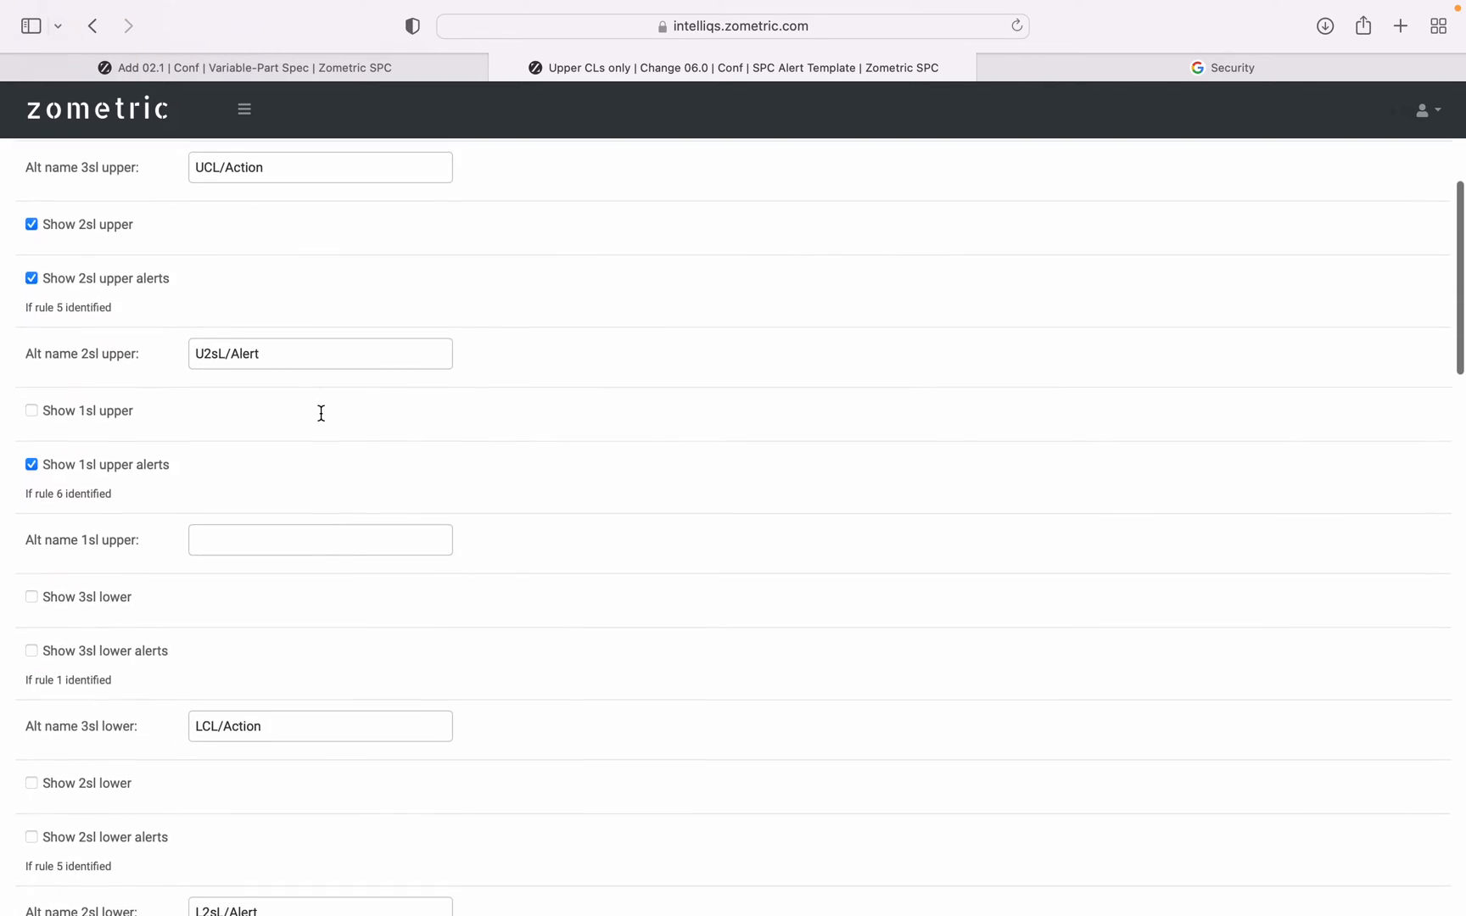
pyautogui.scroll(-10, 321, 414)
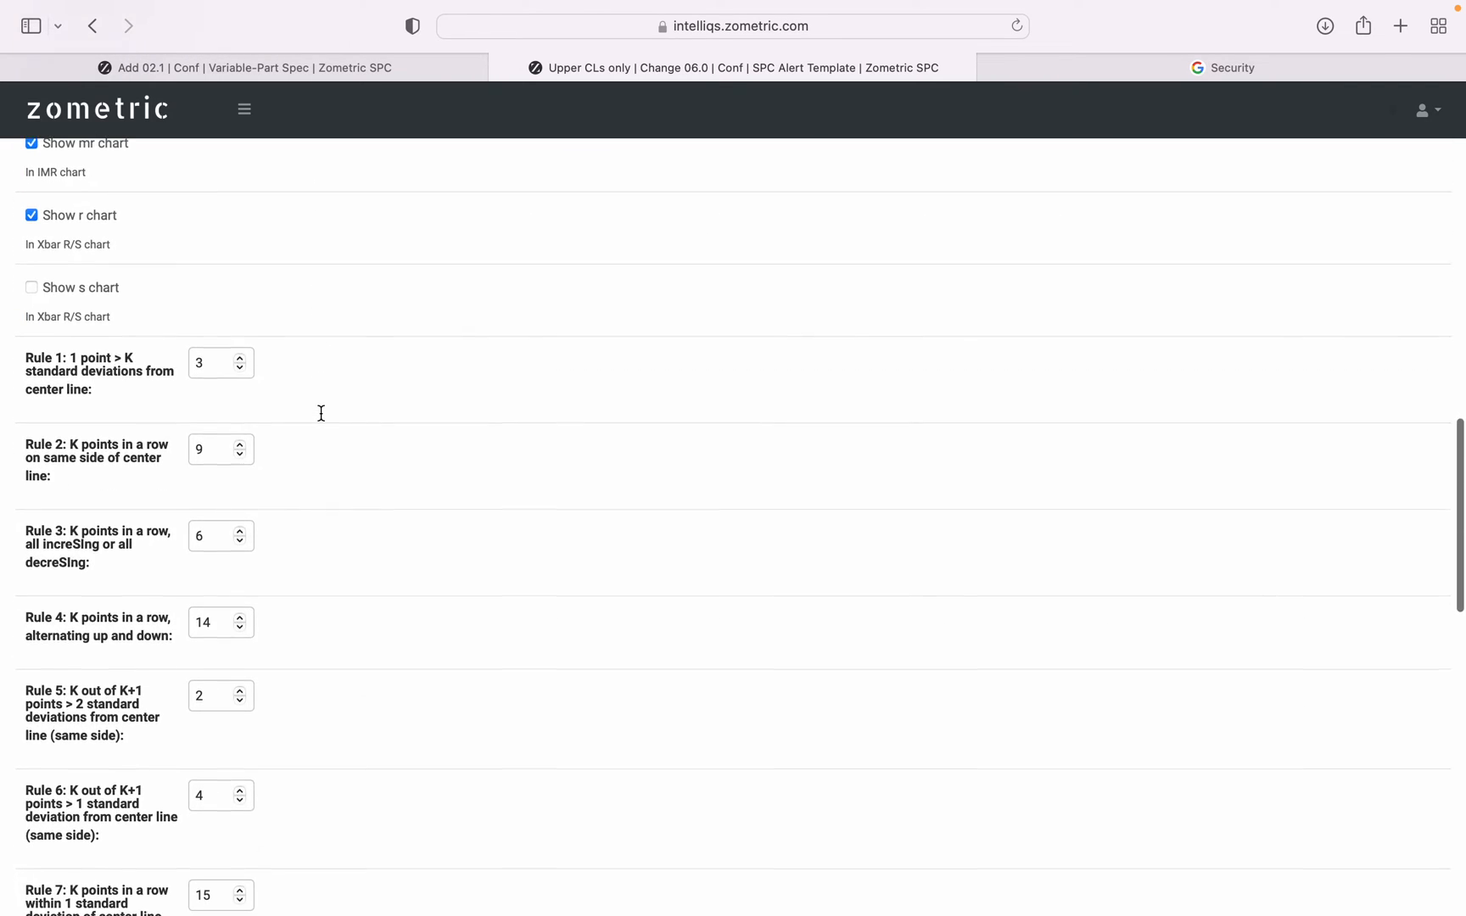
pyautogui.scroll(10, 320, 418)
pyautogui.scroll(-2, 320, 418)
pyautogui.scroll(8, 319, 419)
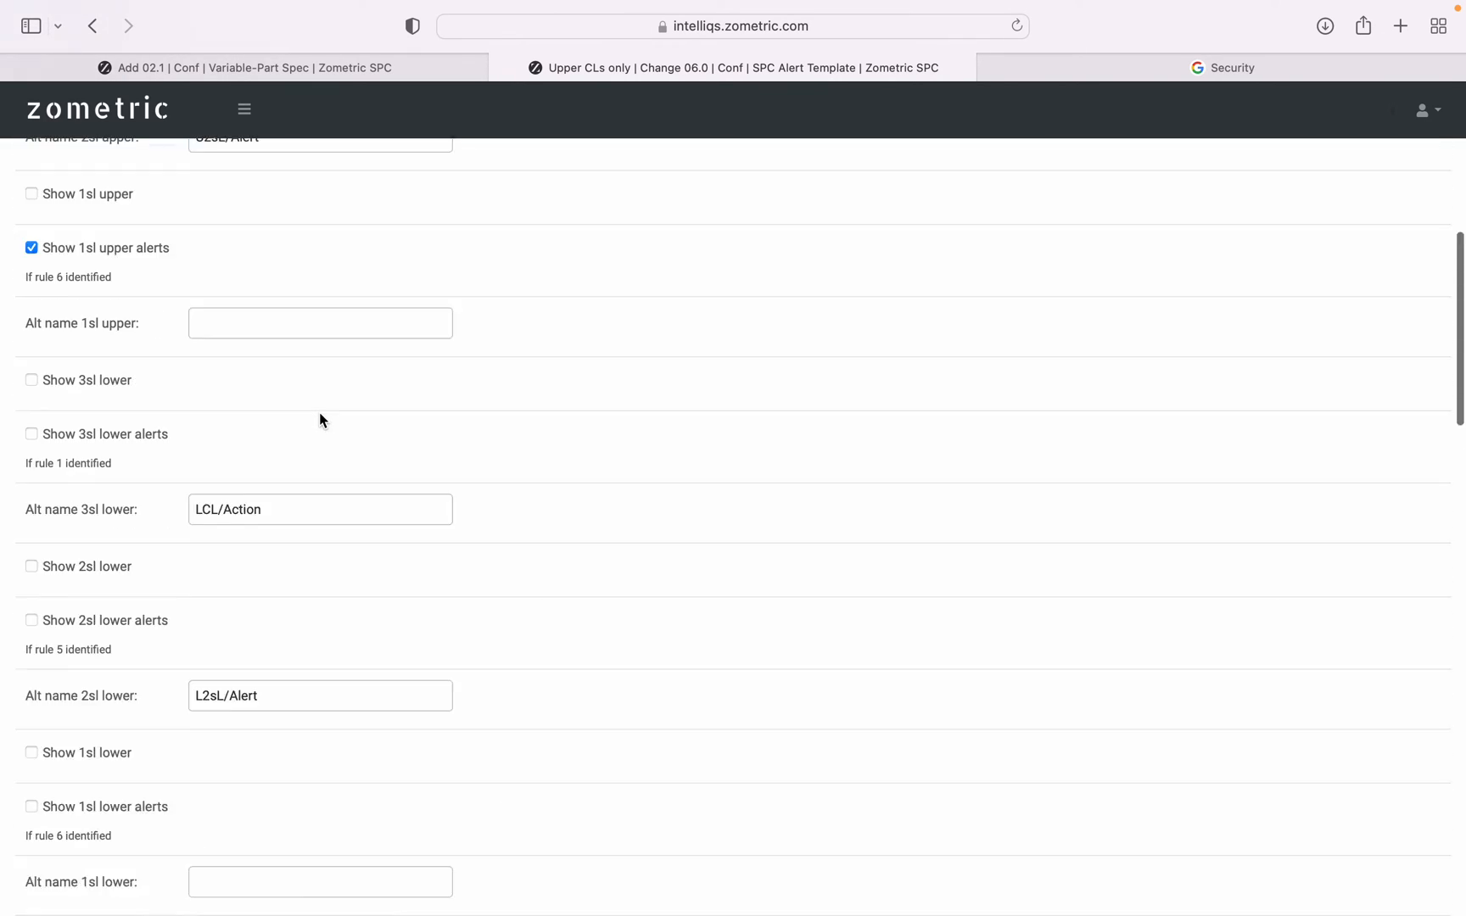
# Review the chart display options, rule thresholds, and X and R s rule selections in the Upper CLs only template.
pyautogui.scroll(-12, 320, 419)
pyautogui.scroll(-4, 320, 416)
pyautogui.scroll(3, 321, 416)
pyautogui.scroll(1, 320, 418)
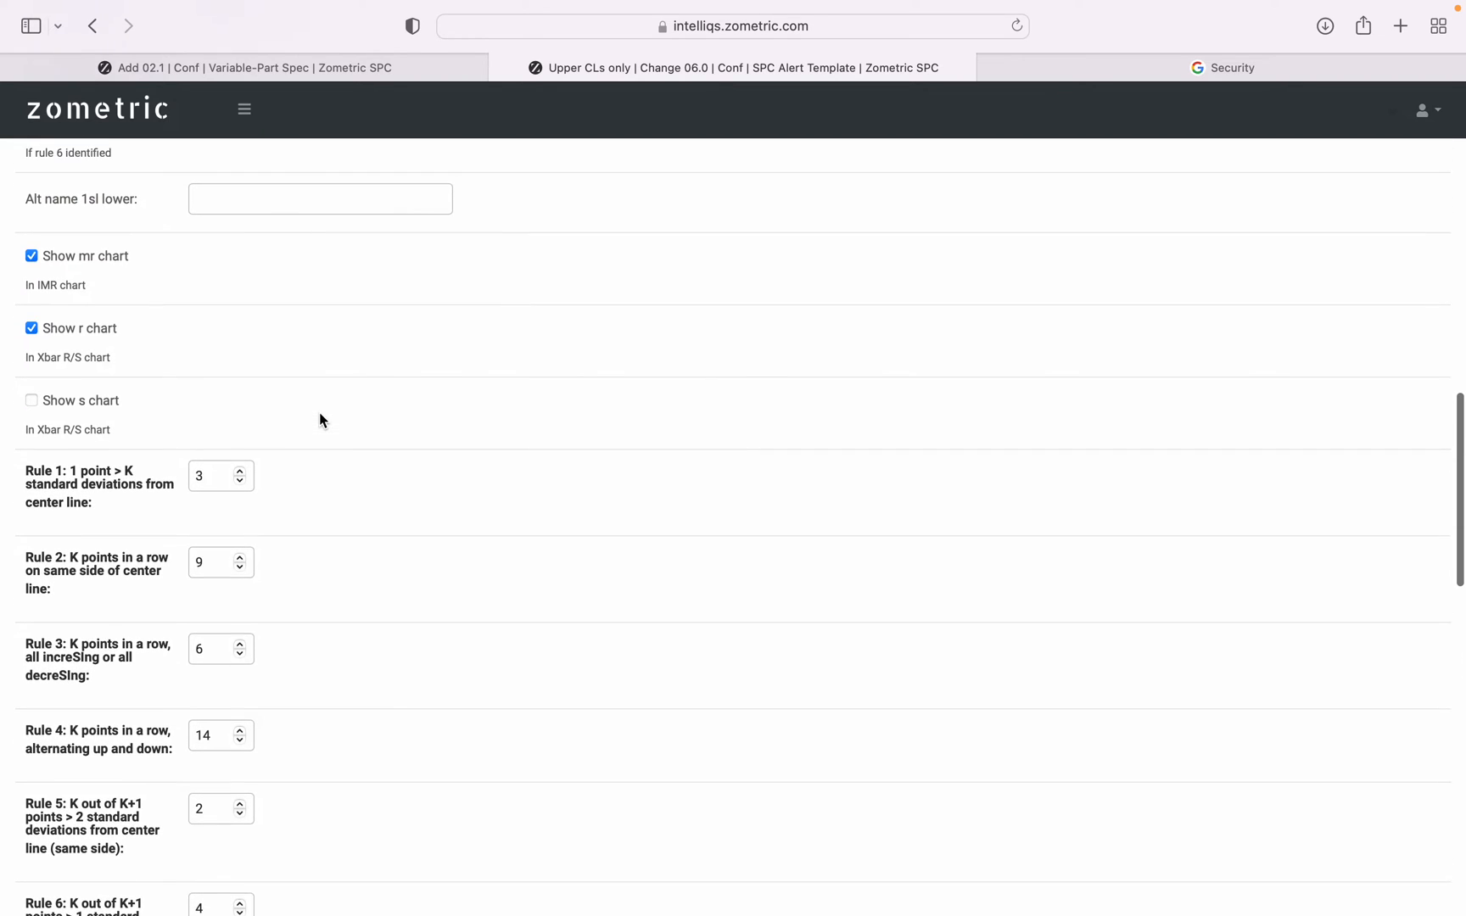
pyautogui.scroll(-5, 320, 418)
pyautogui.scroll(-5, 319, 419)
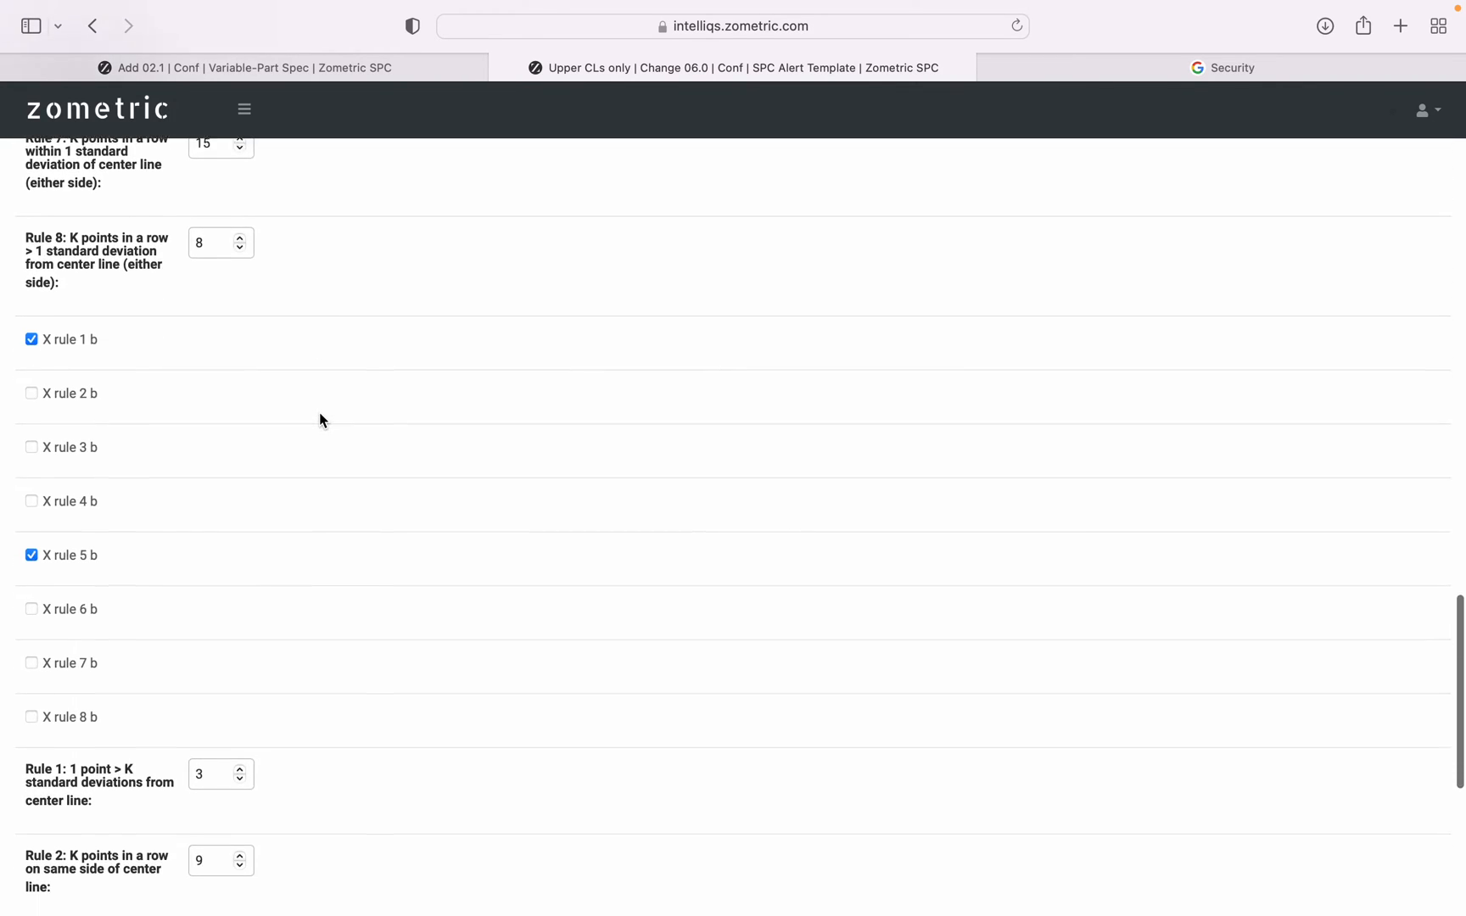
pyautogui.scroll(1, 320, 419)
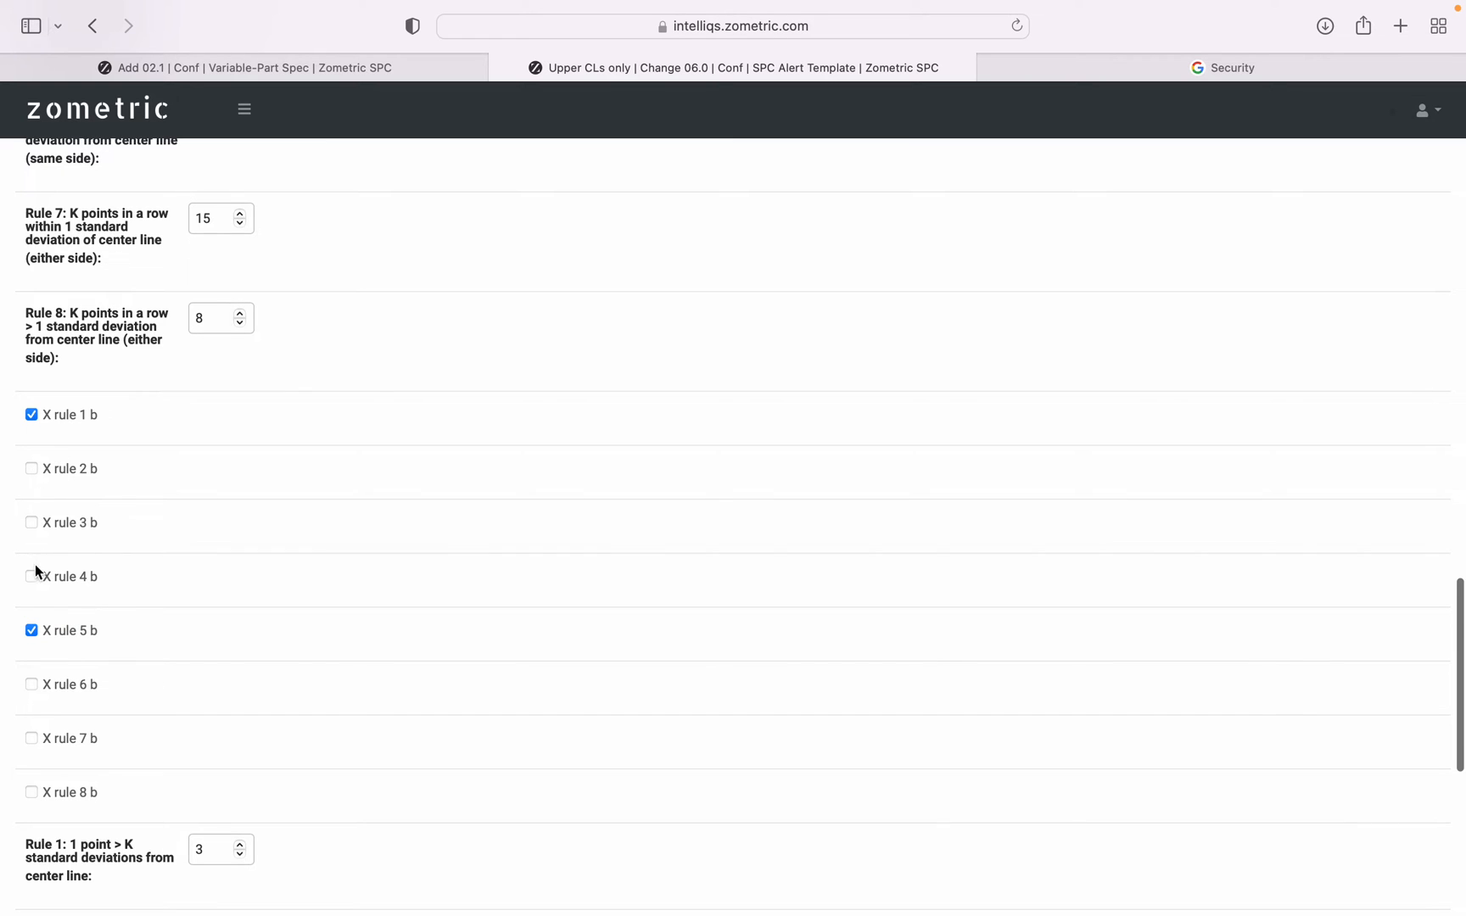
pyautogui.scroll(-6, 377, 613)
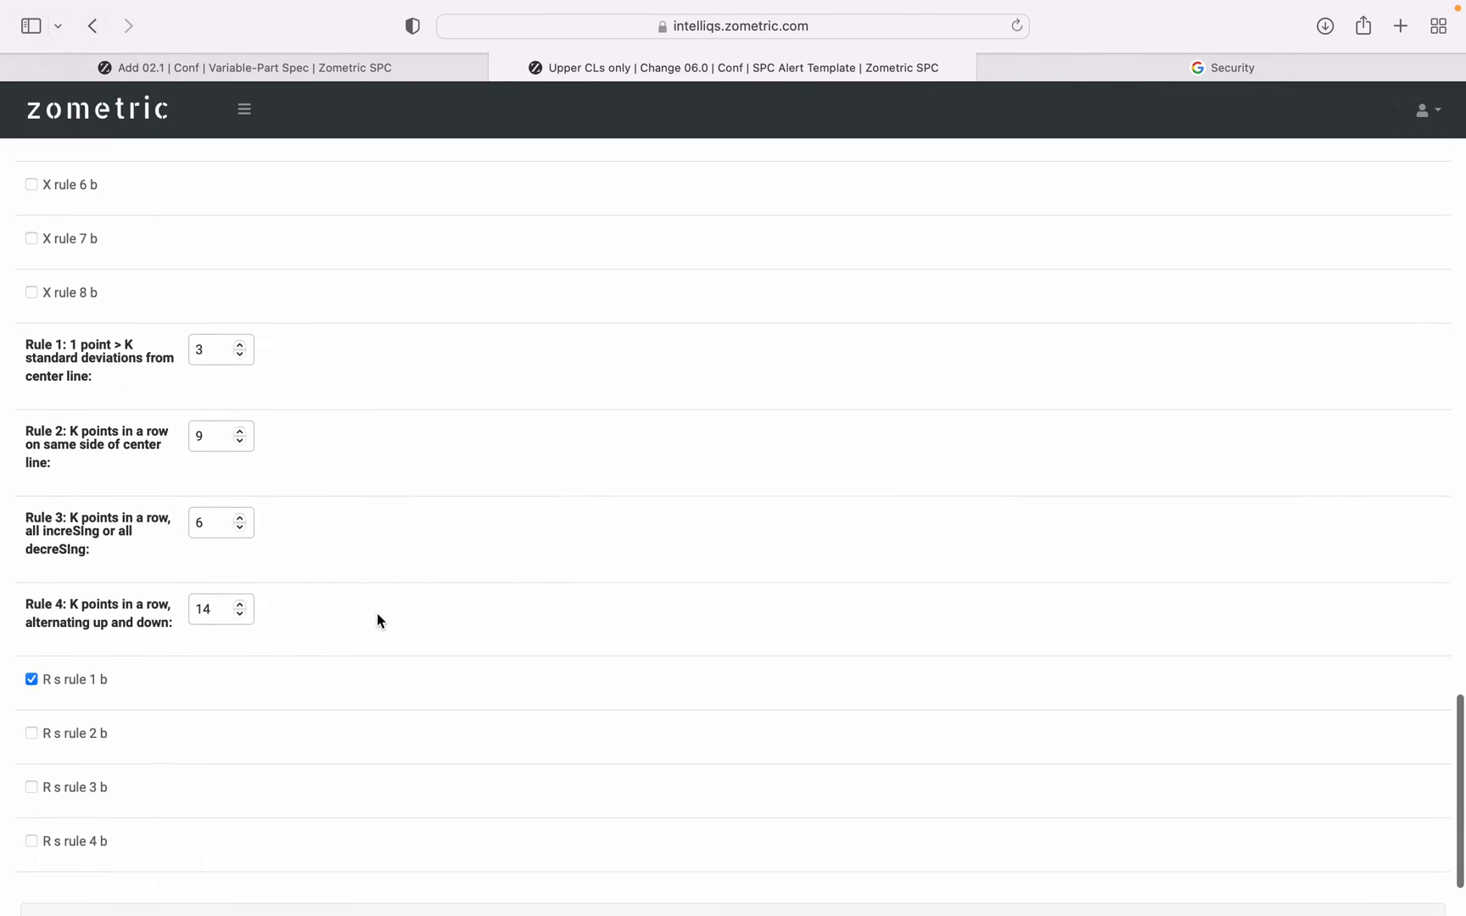
pyautogui.scroll(-3, 376, 613)
pyautogui.scroll(15, 377, 613)
pyautogui.scroll(5, 376, 613)
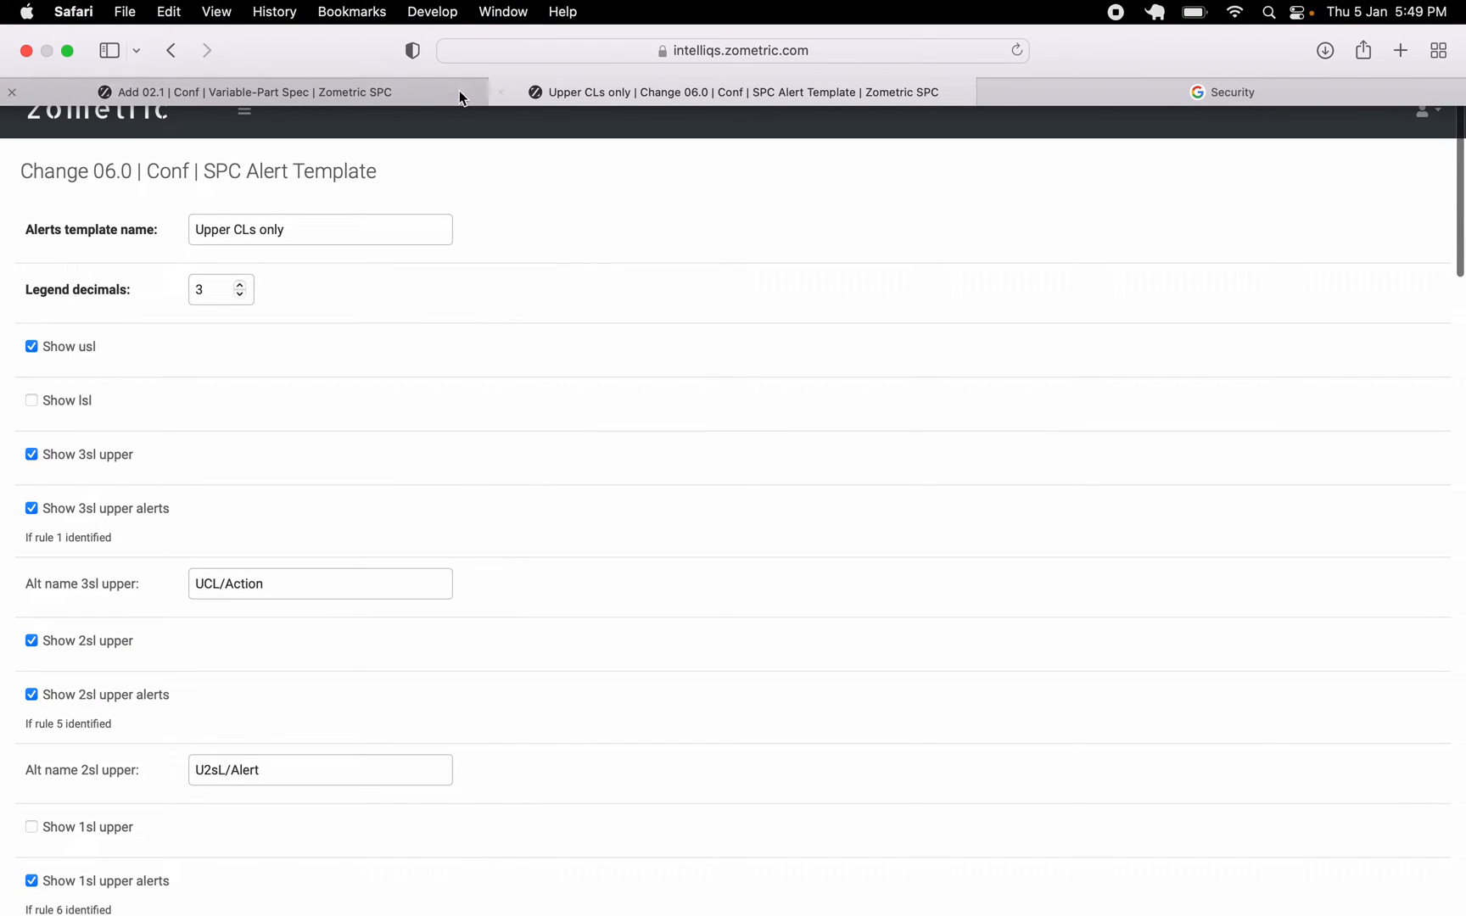
# Close the alert template page and leave the new spec form unsaved, returning to the Variable-Part Spec list.
pyautogui.click(396, 91)
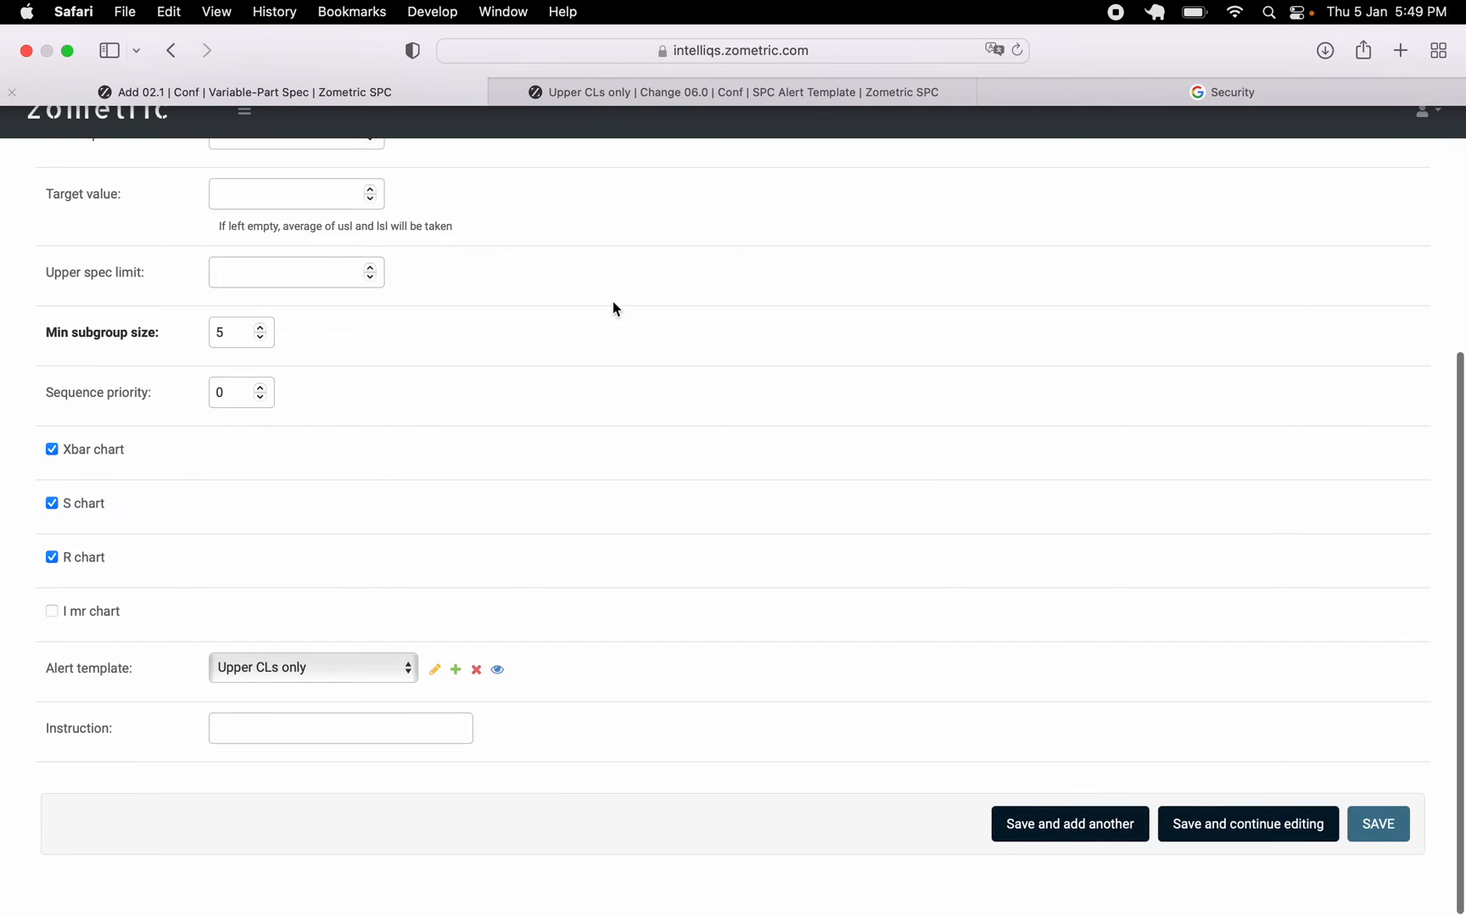
pyautogui.scroll(10, 800, 412)
pyautogui.click(506, 67)
pyautogui.scroll(3, 750, 352)
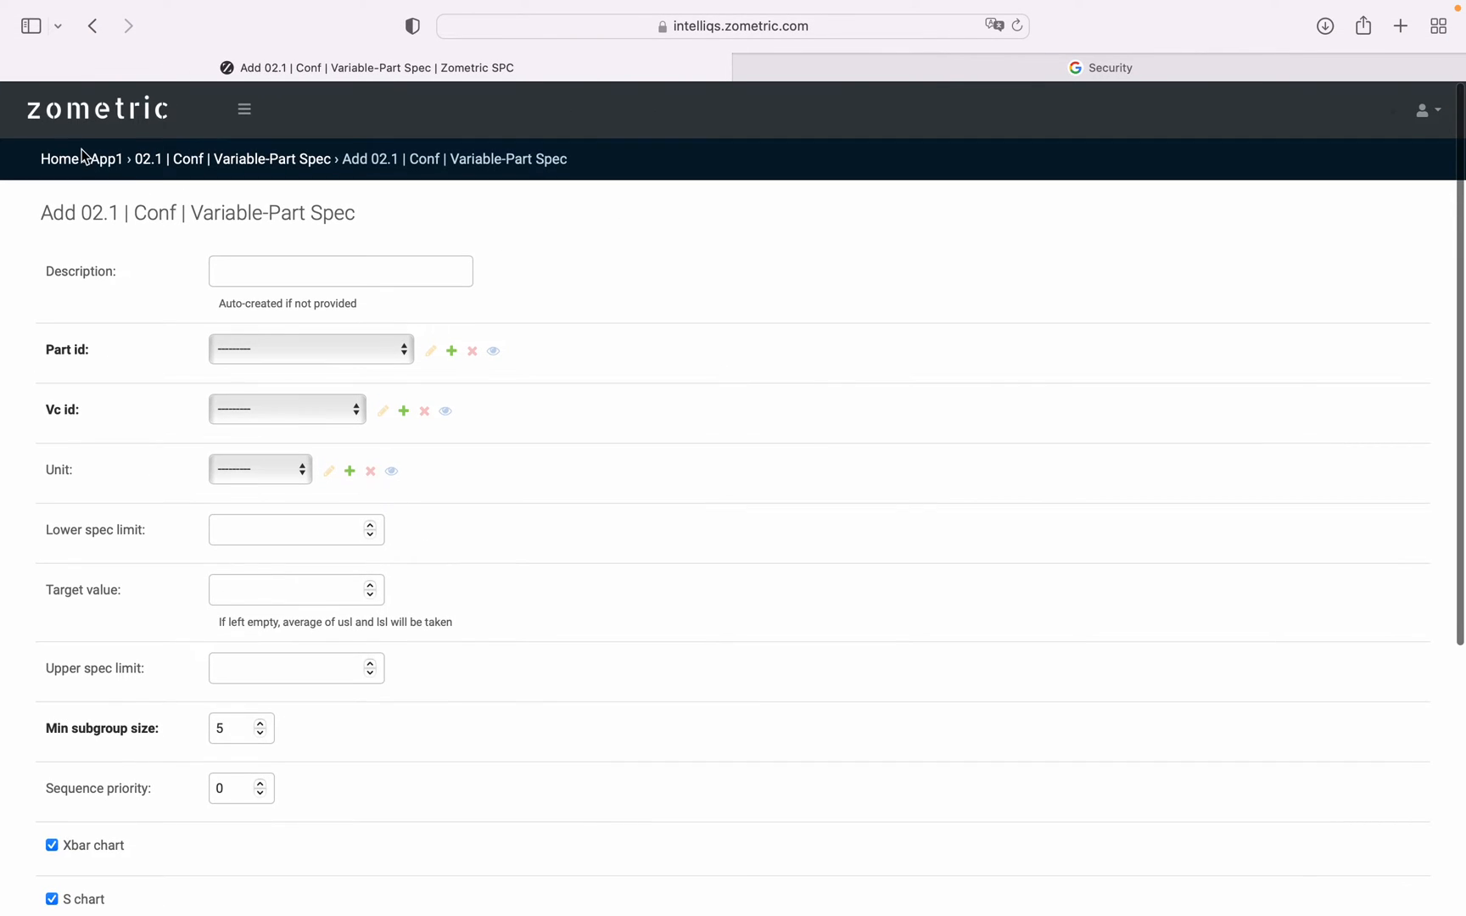
pyautogui.click(94, 26)
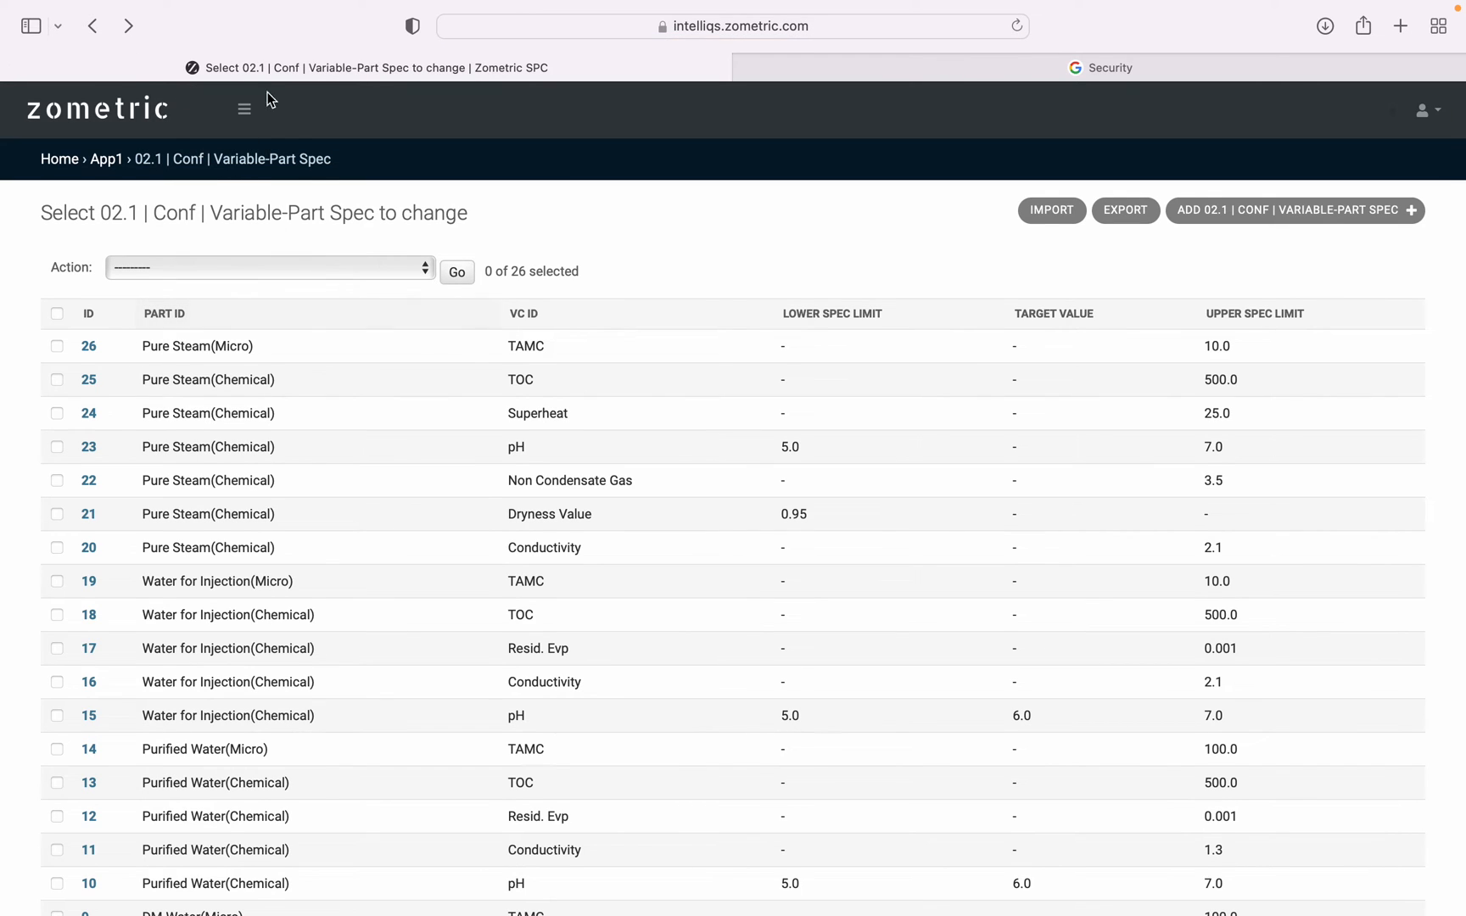
# Open the Variable SPC Schemes list and view scheme 338, UB/PSG/001 | Pure Steam(Micro) | TAMC.
pyautogui.click(243, 109)
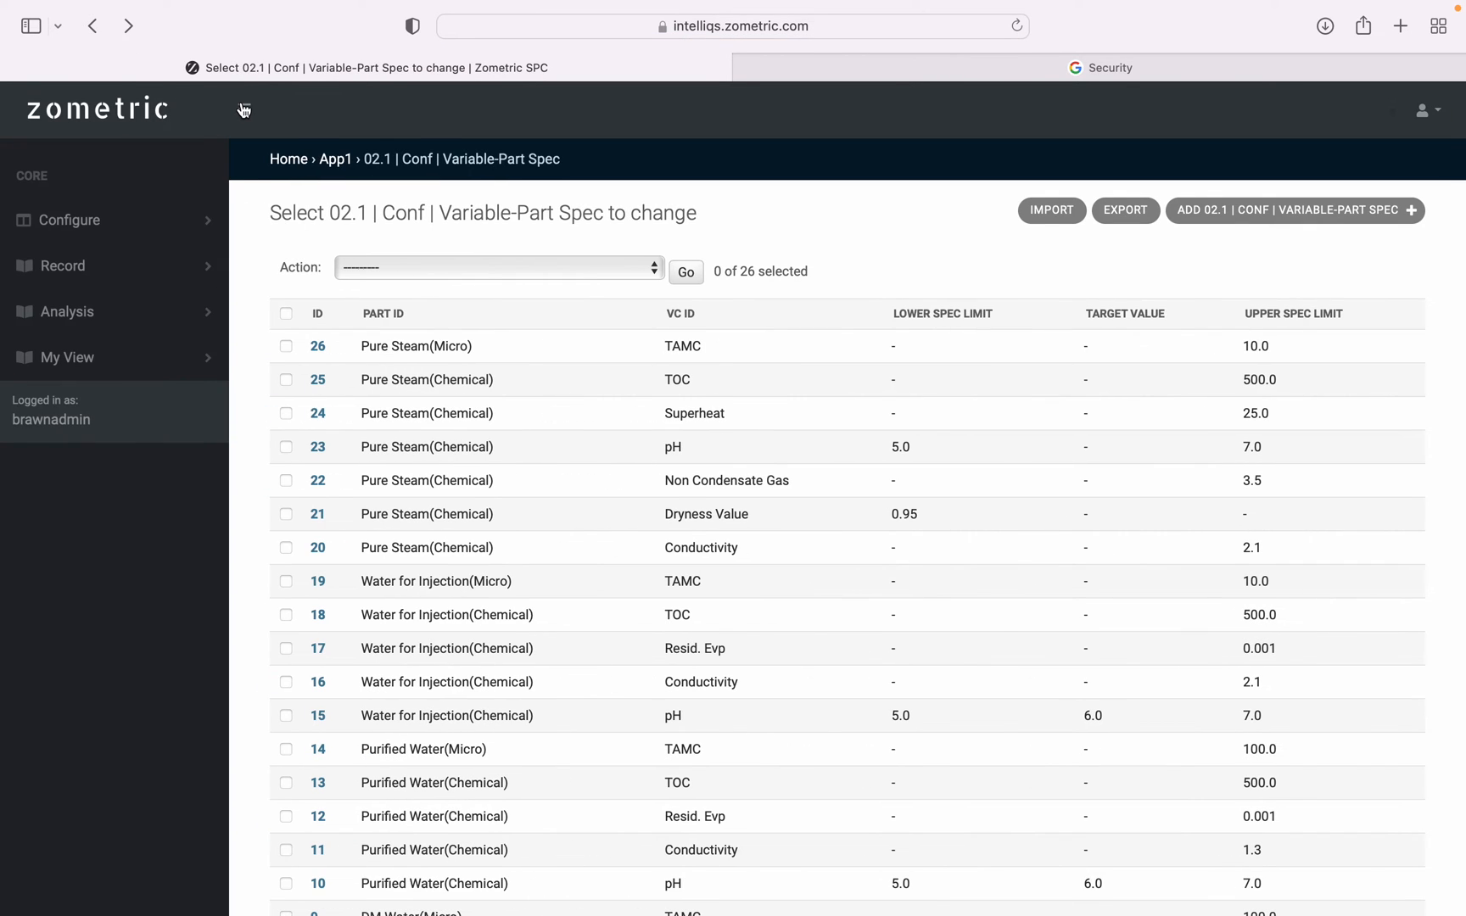
pyautogui.click(135, 224)
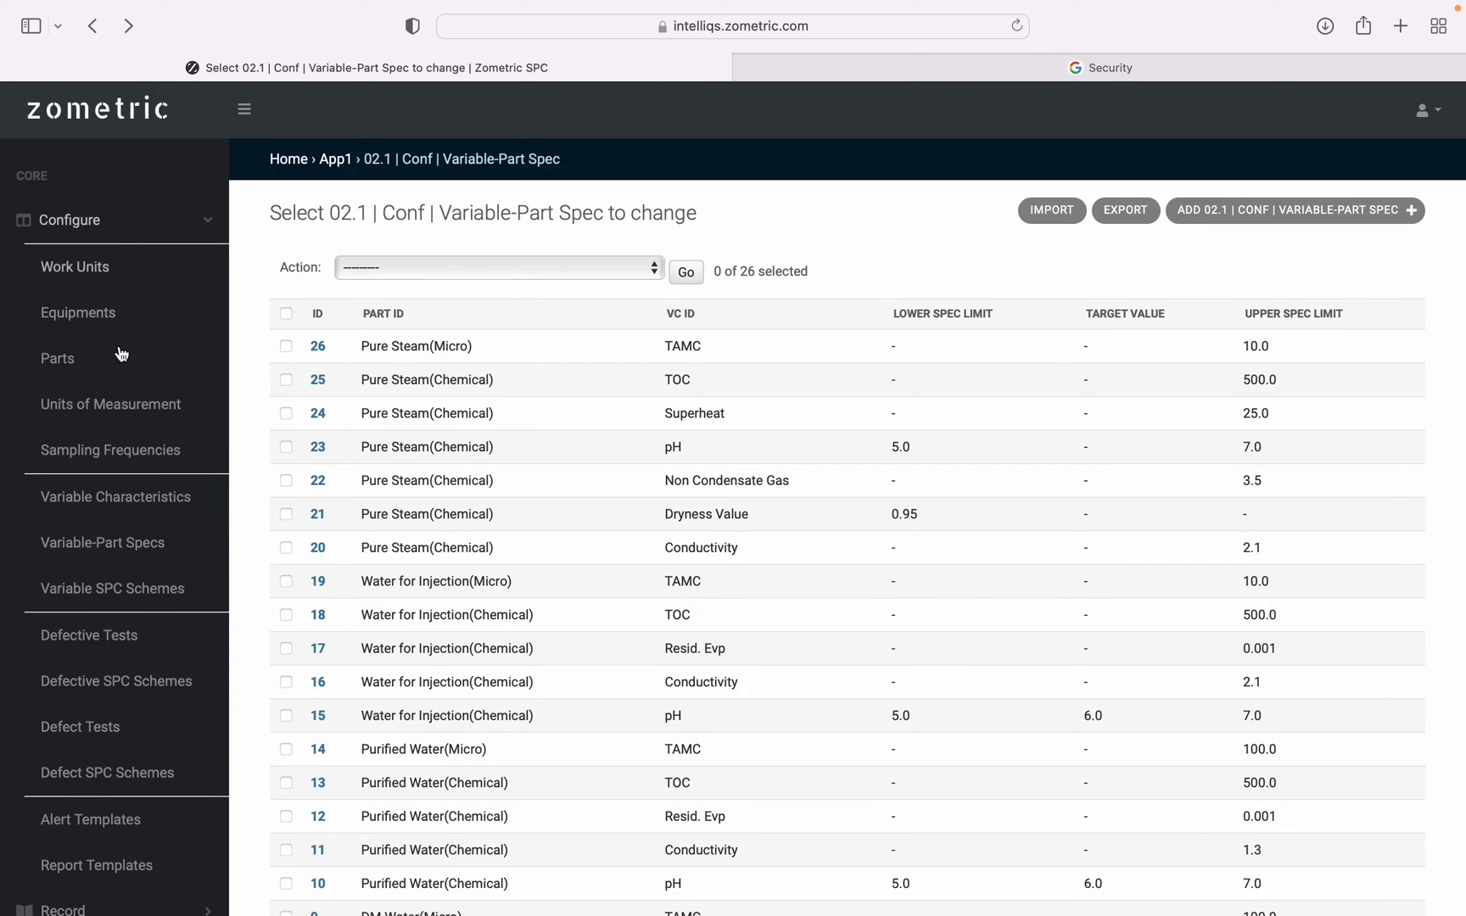
pyautogui.click(137, 593)
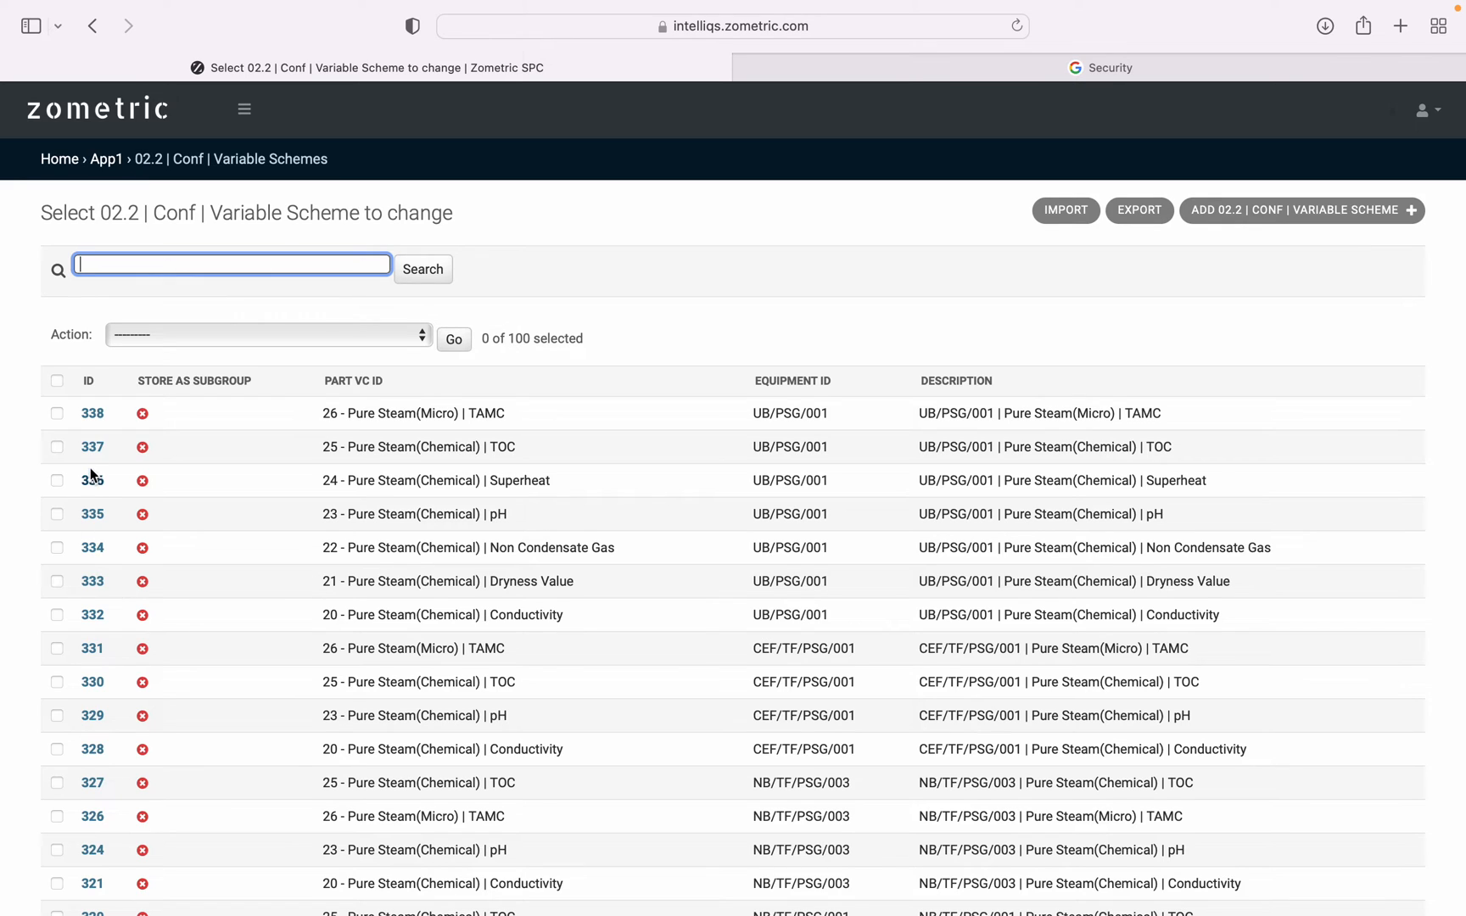
pyautogui.click(92, 415)
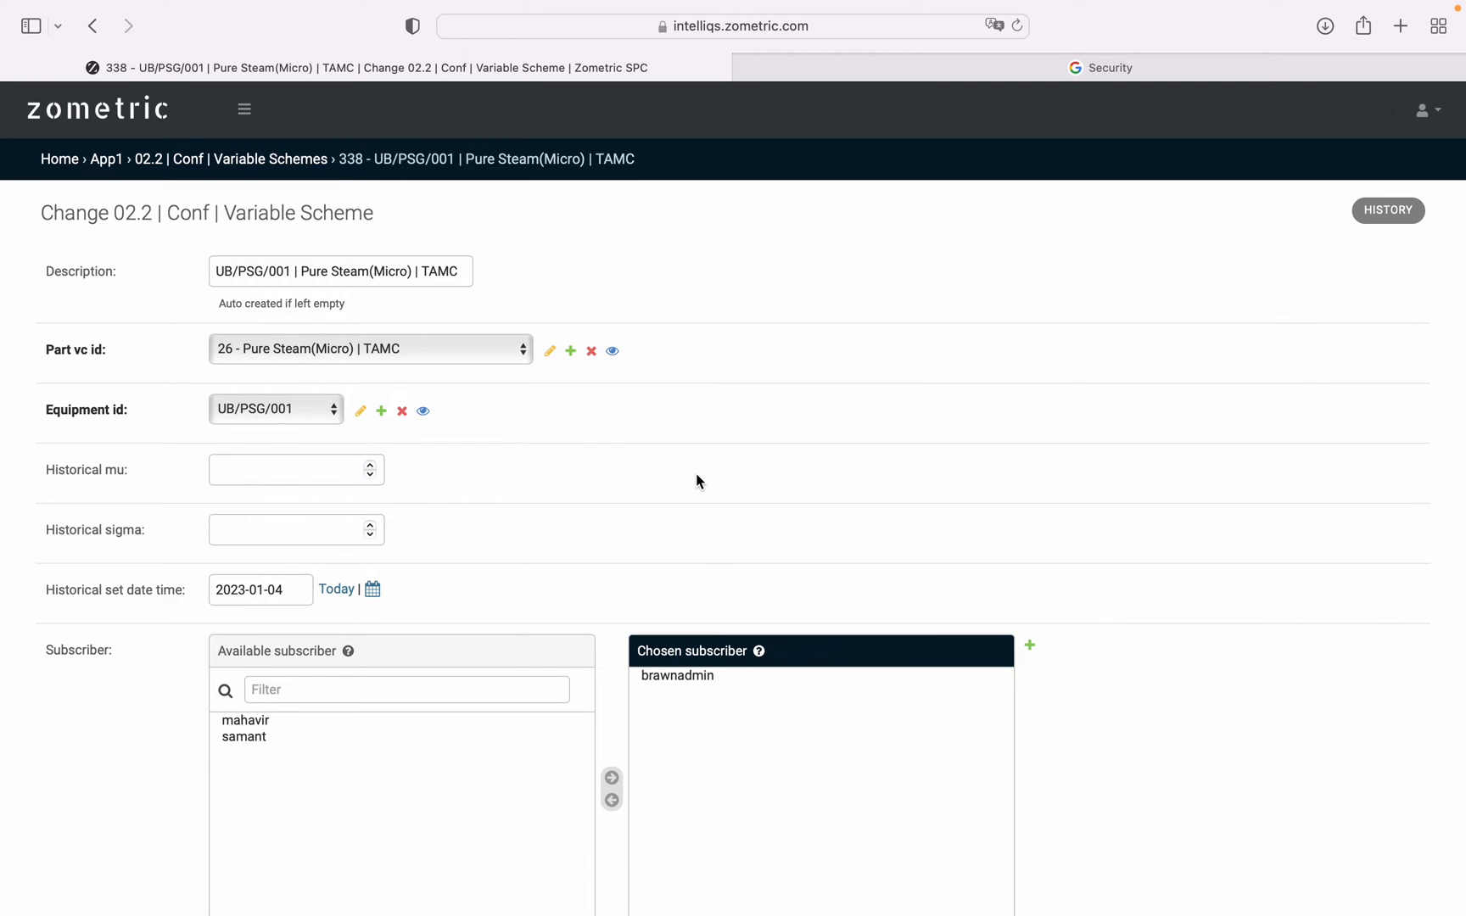
# Examine scheme 338's part, equipment, historical mu and sigma, subscriber and subgroup storage fields.
pyautogui.scroll(-2, 697, 481)
pyautogui.scroll(1, 697, 481)
pyautogui.scroll(-3, 697, 481)
pyautogui.scroll(-4, 696, 481)
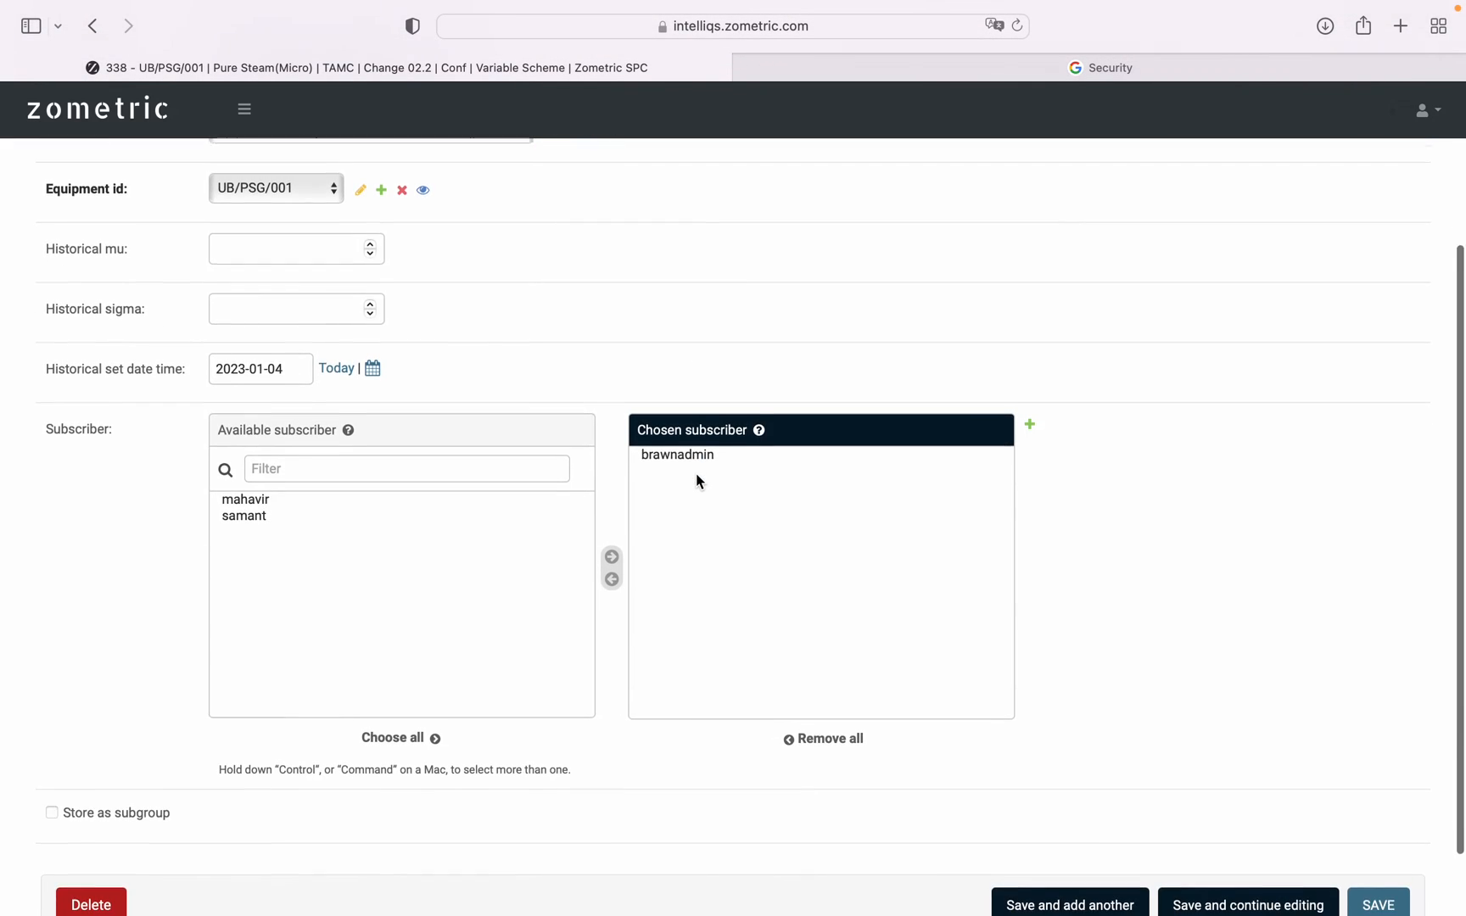
pyautogui.scroll(4, 696, 481)
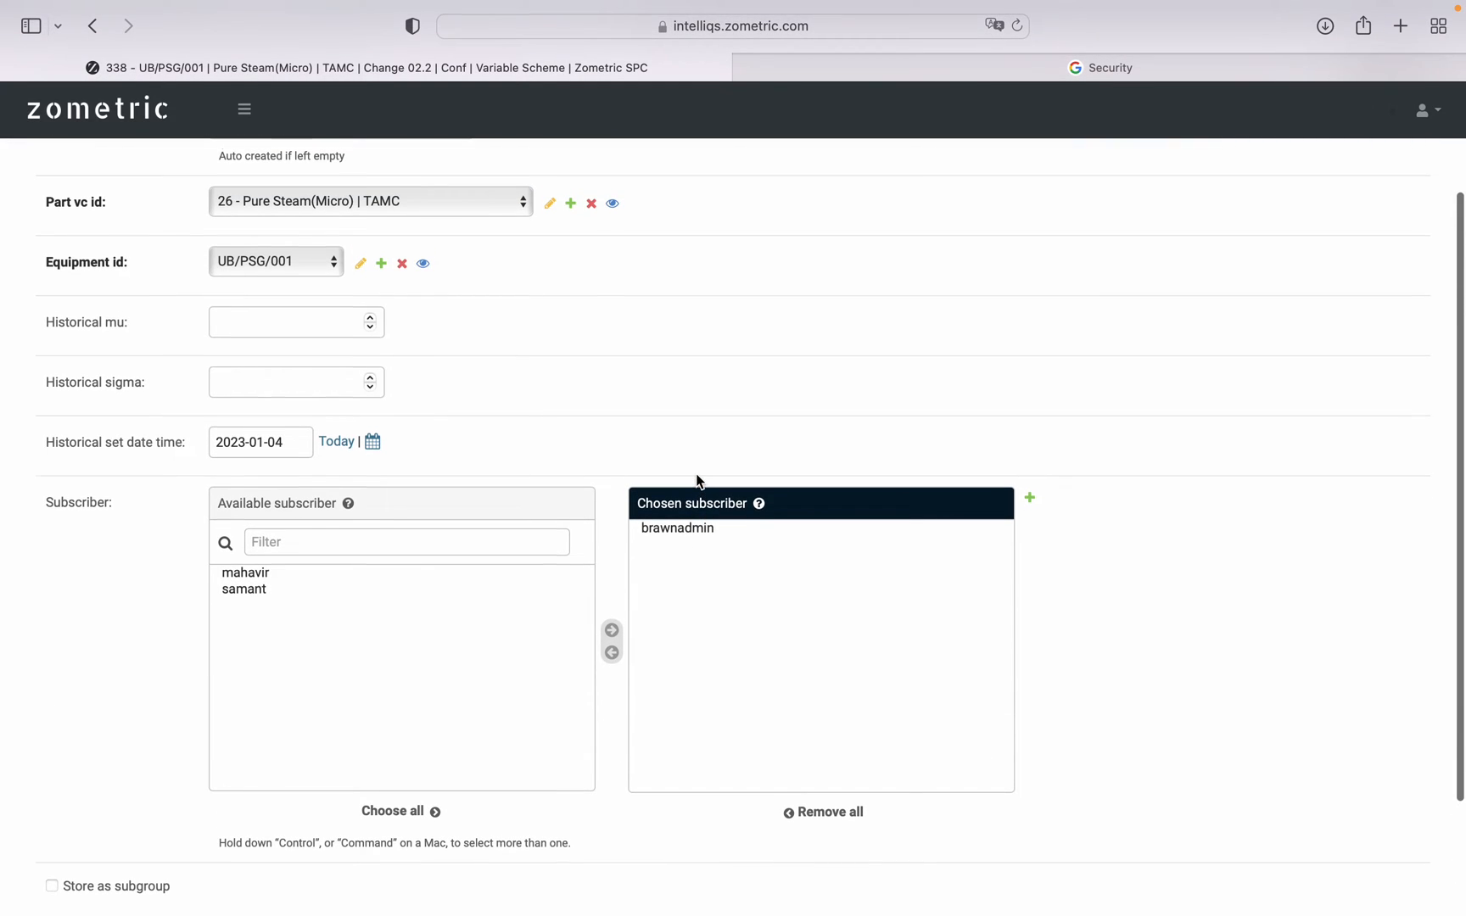
pyautogui.scroll(-2, 697, 481)
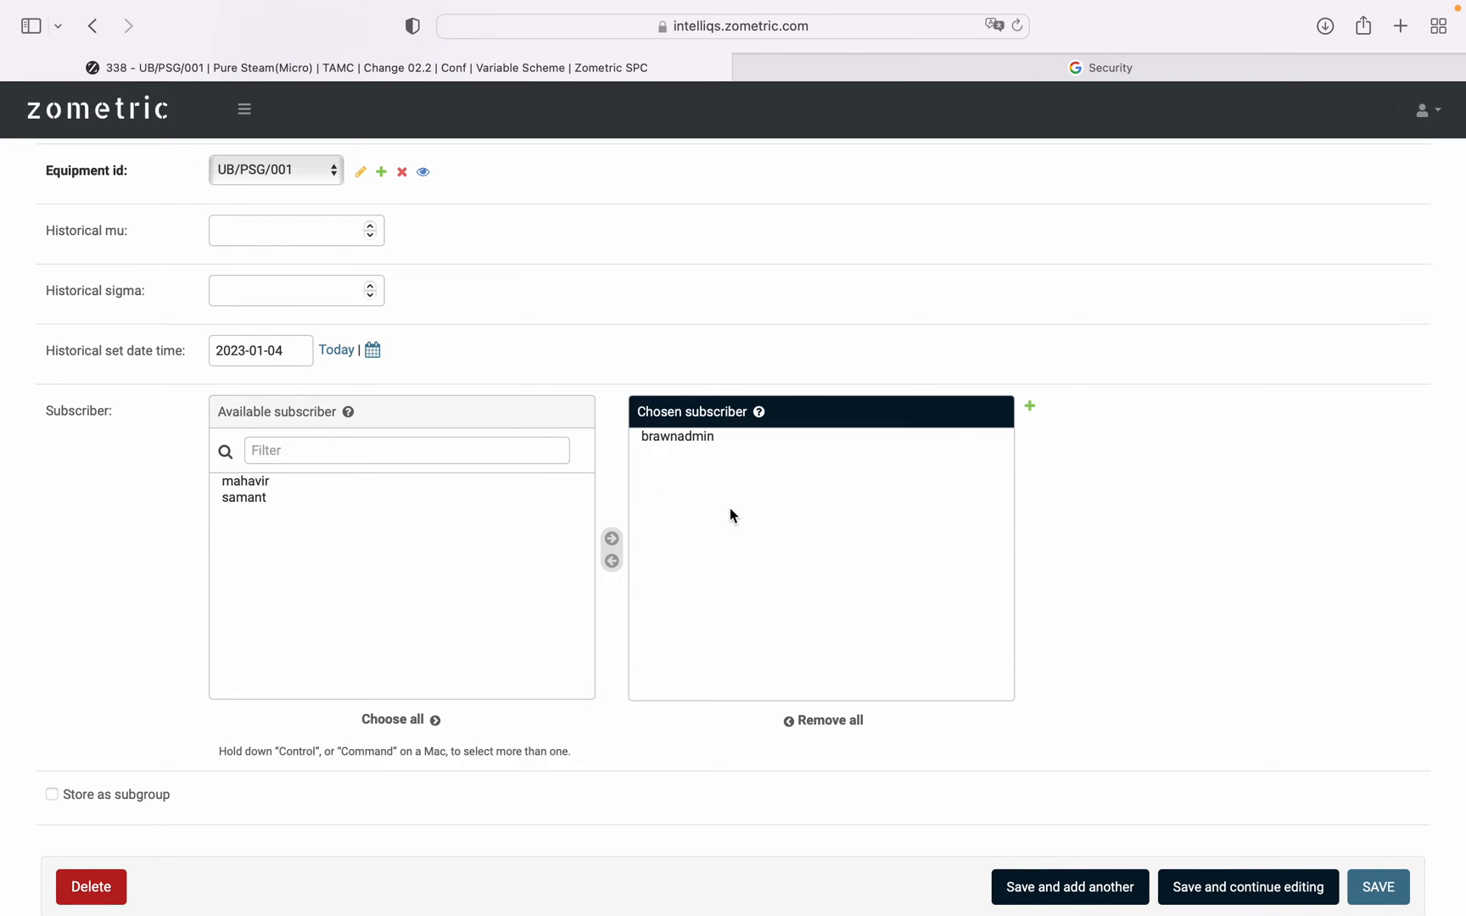
pyautogui.scroll(-2, 731, 514)
pyautogui.scroll(3, 731, 514)
pyautogui.scroll(3, 729, 507)
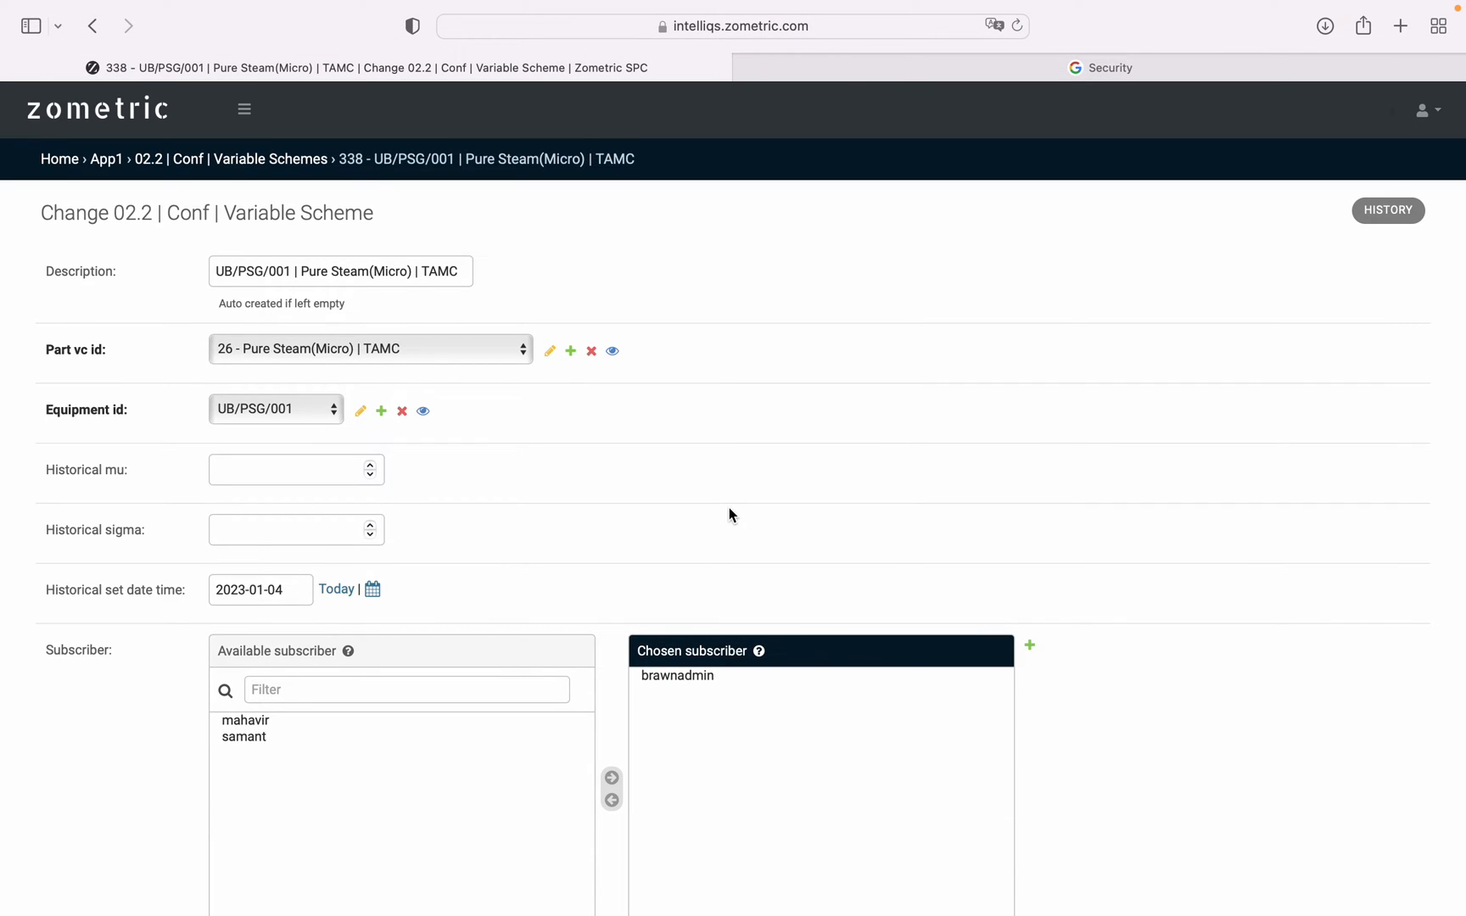
pyautogui.scroll(-5, 728, 508)
pyautogui.scroll(5, 728, 507)
# Return to the Variable Schemes list without changing scheme 338 and look through the listed schemes.
pyautogui.click(94, 25)
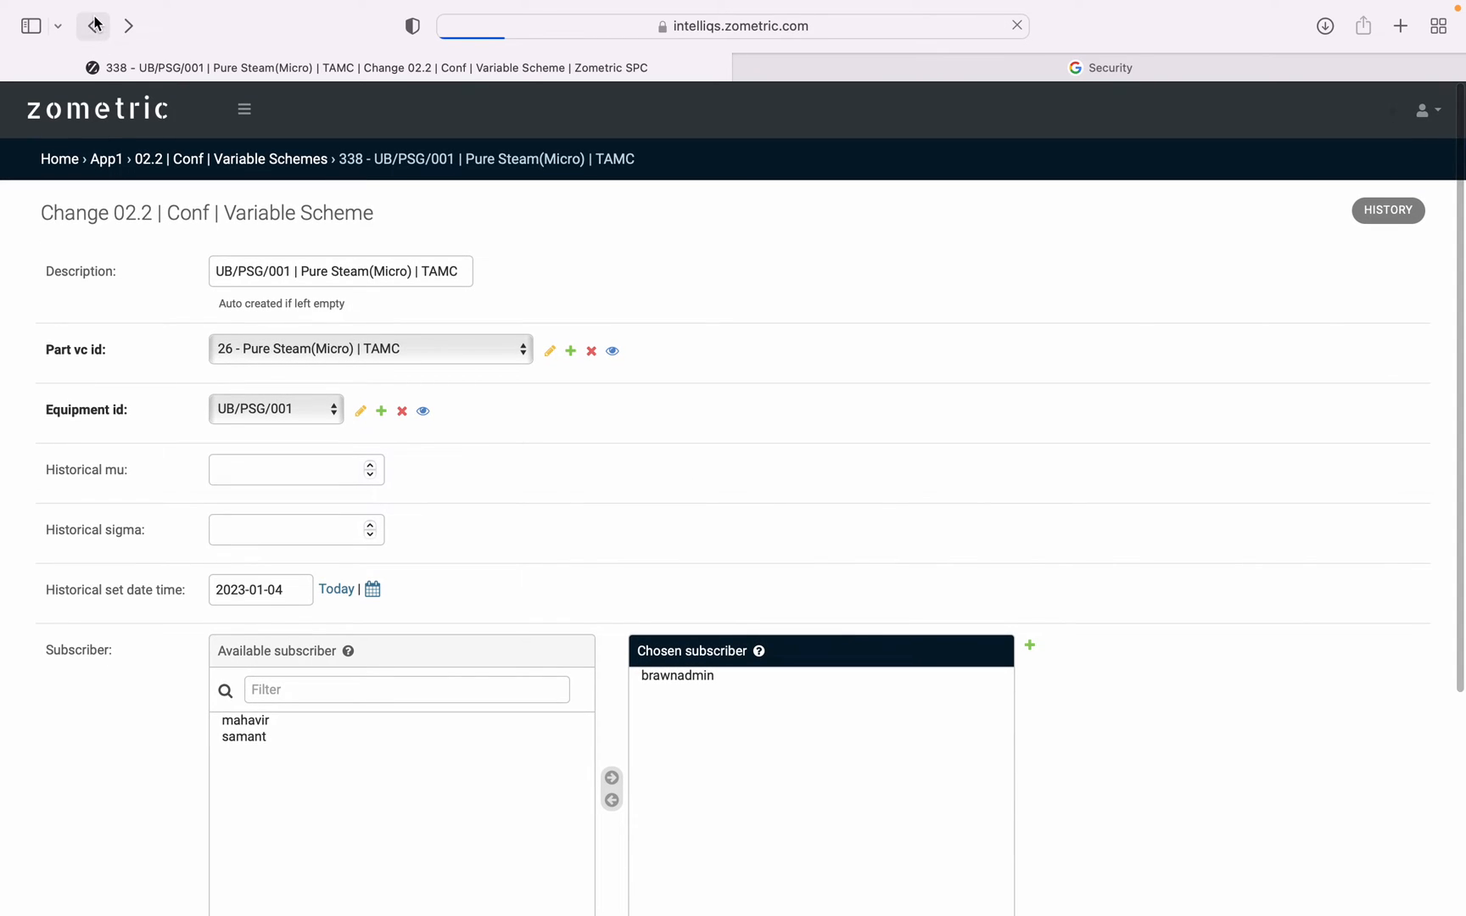
pyautogui.scroll(-3, 711, 514)
pyautogui.scroll(-5, 711, 518)
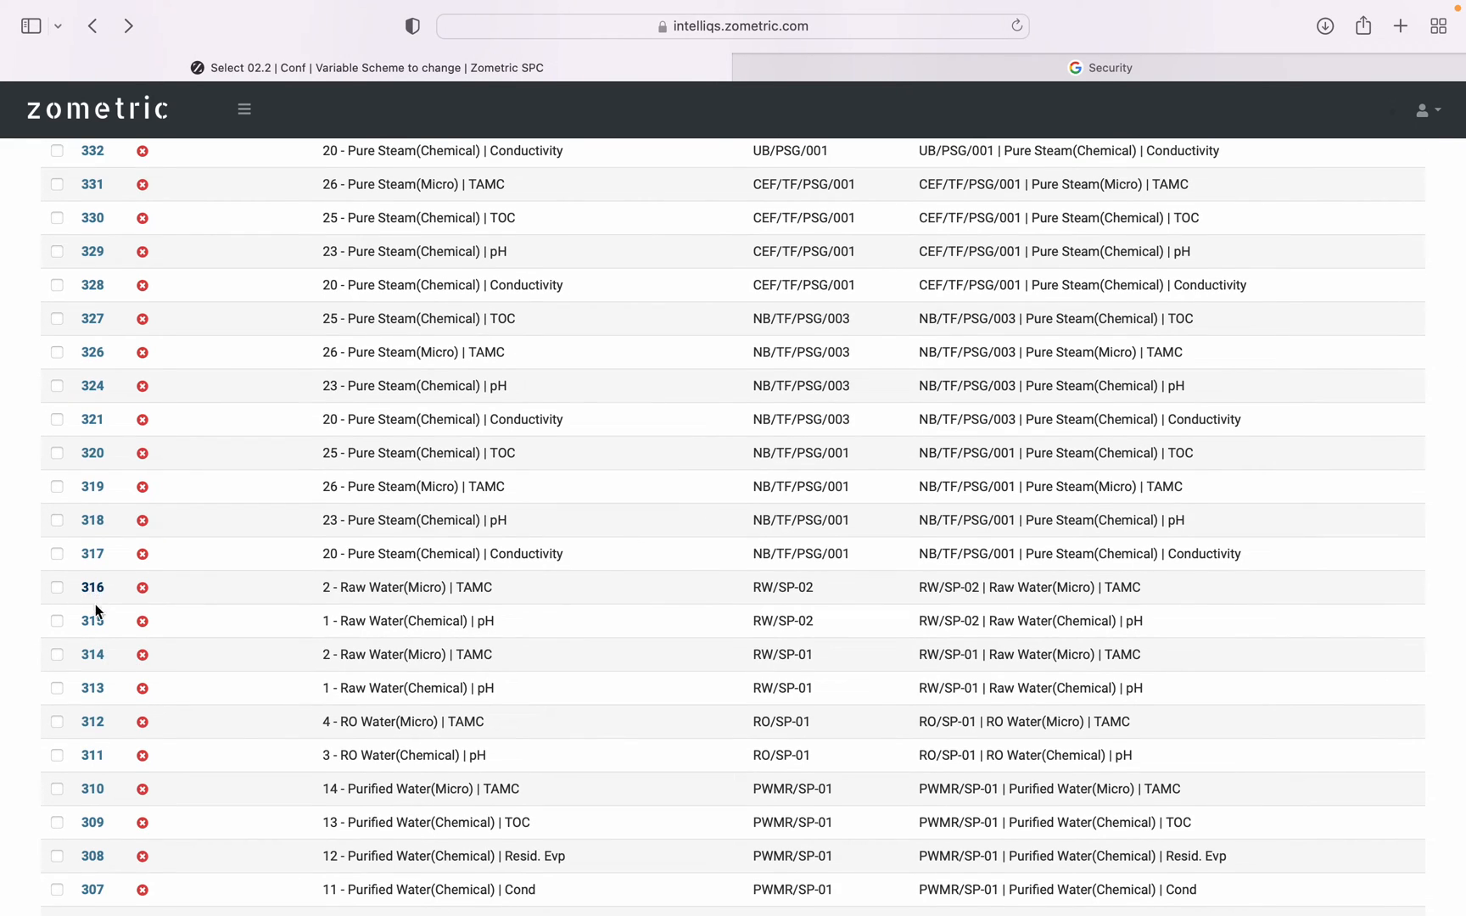
pyautogui.scroll(8, 93, 599)
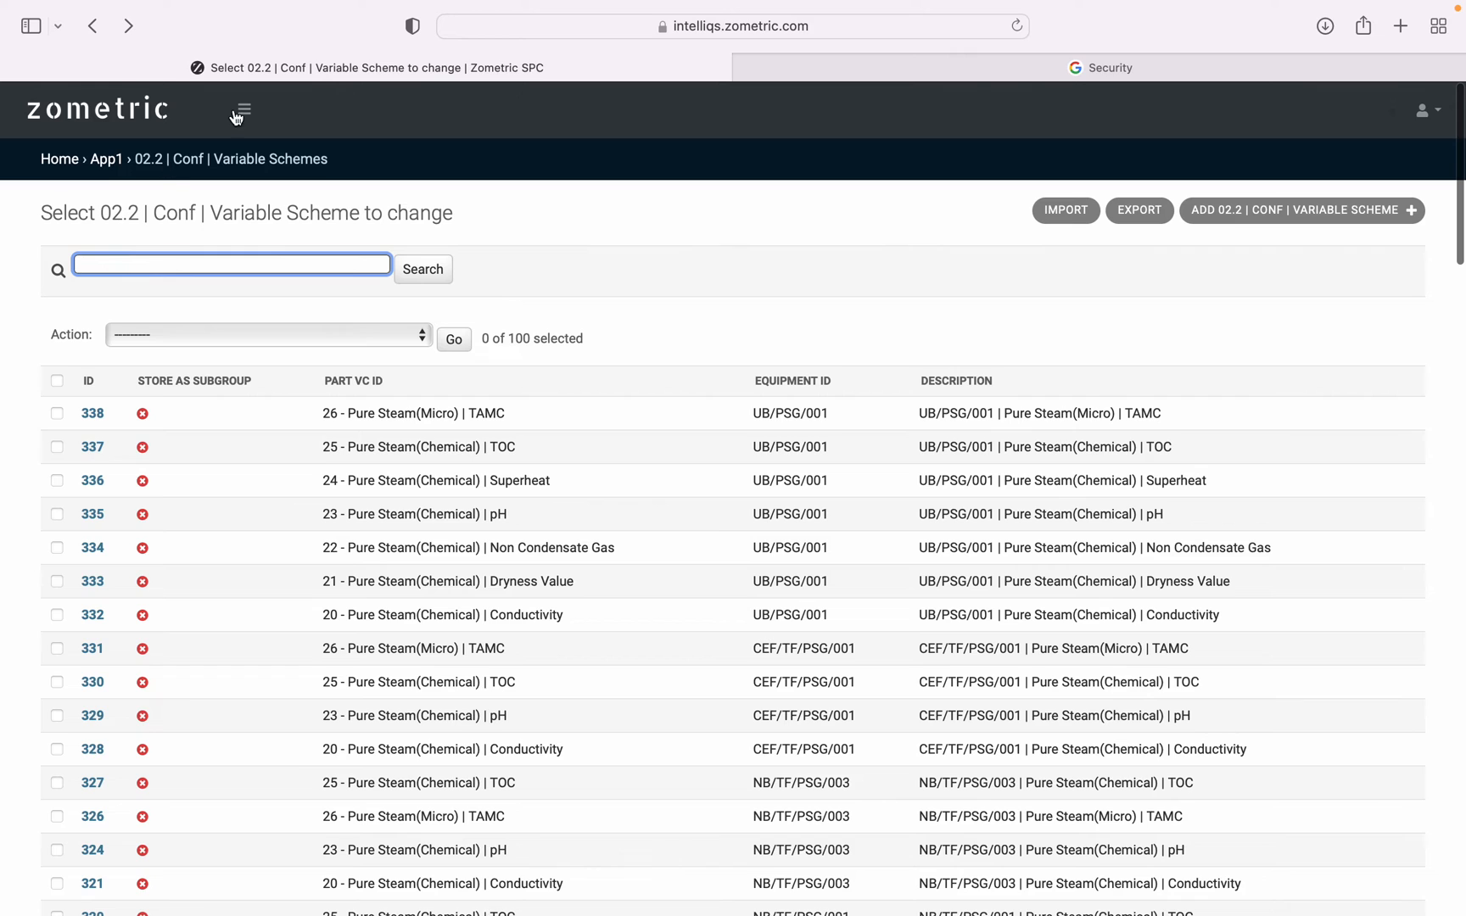
# Open the Defective Tests list, view the blank form for adding a defective test, and return to the list.
pyautogui.click(234, 118)
pyautogui.click(114, 228)
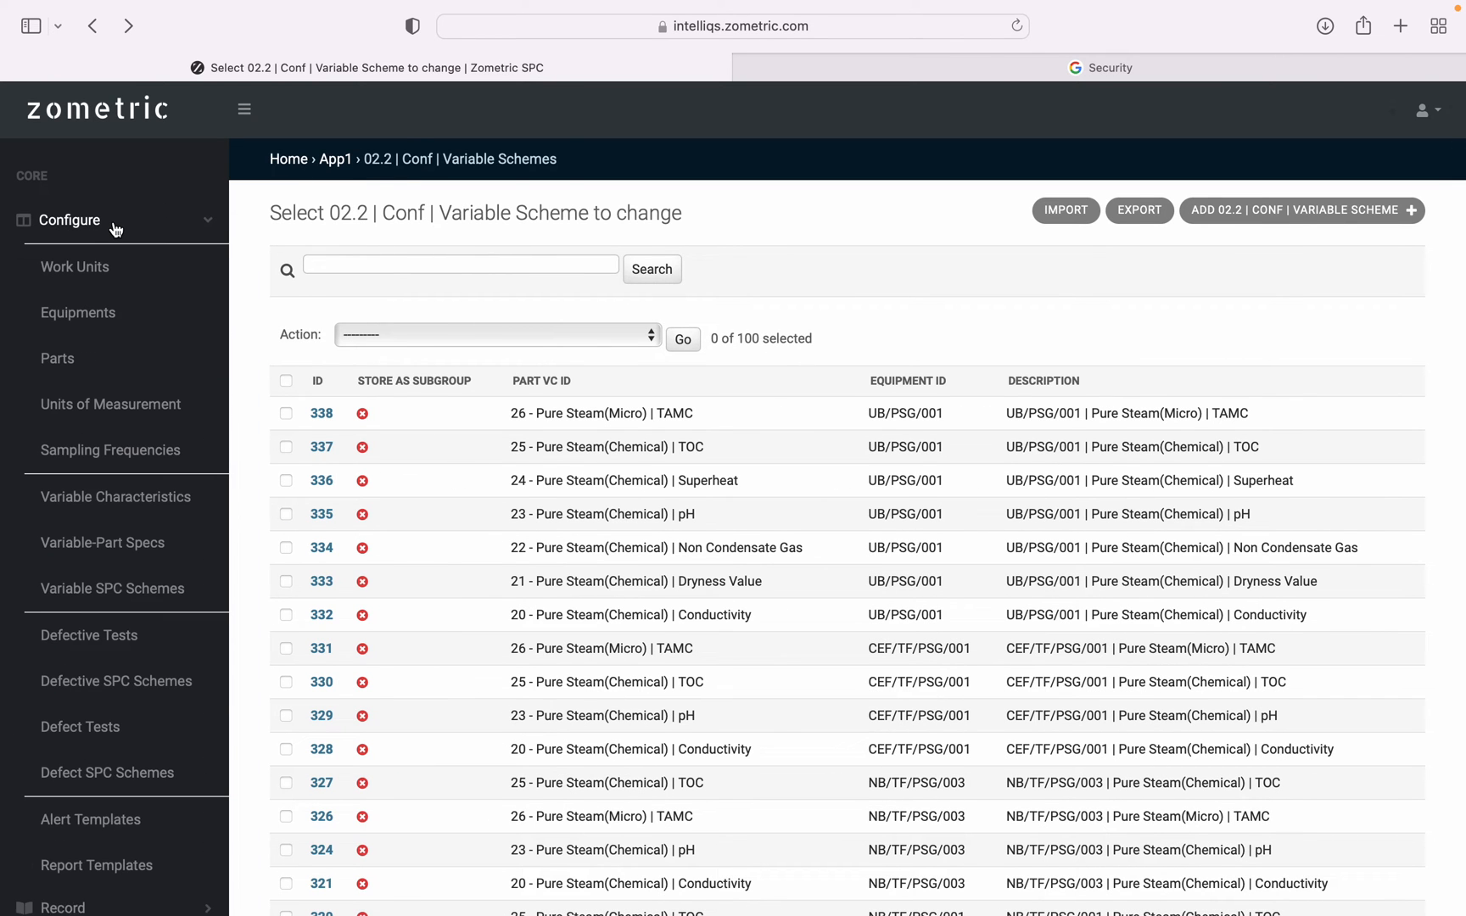
pyautogui.scroll(-2, 114, 632)
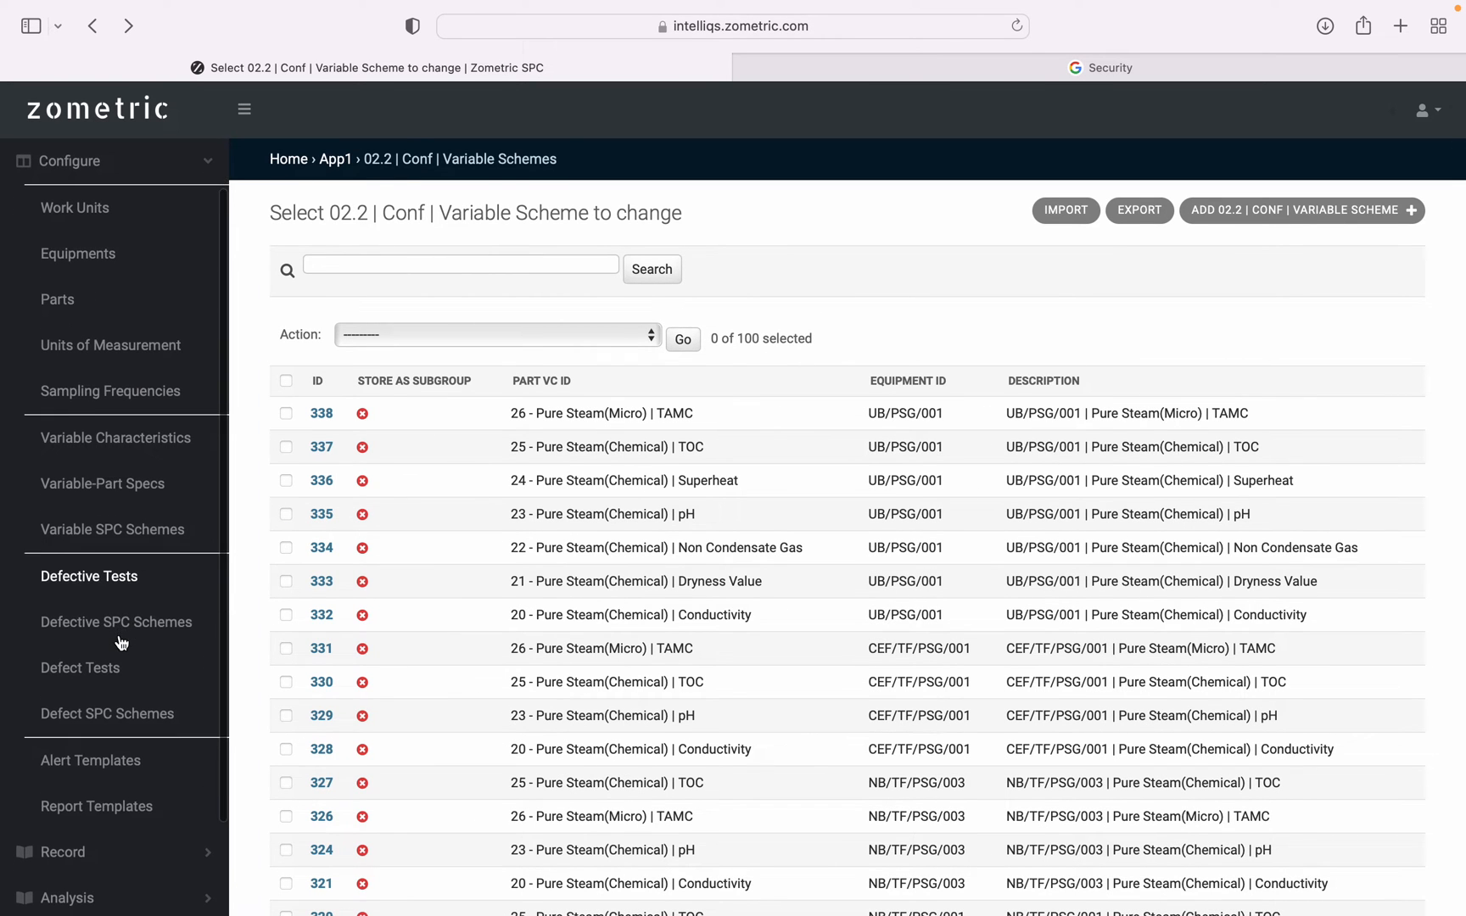
pyautogui.click(89, 575)
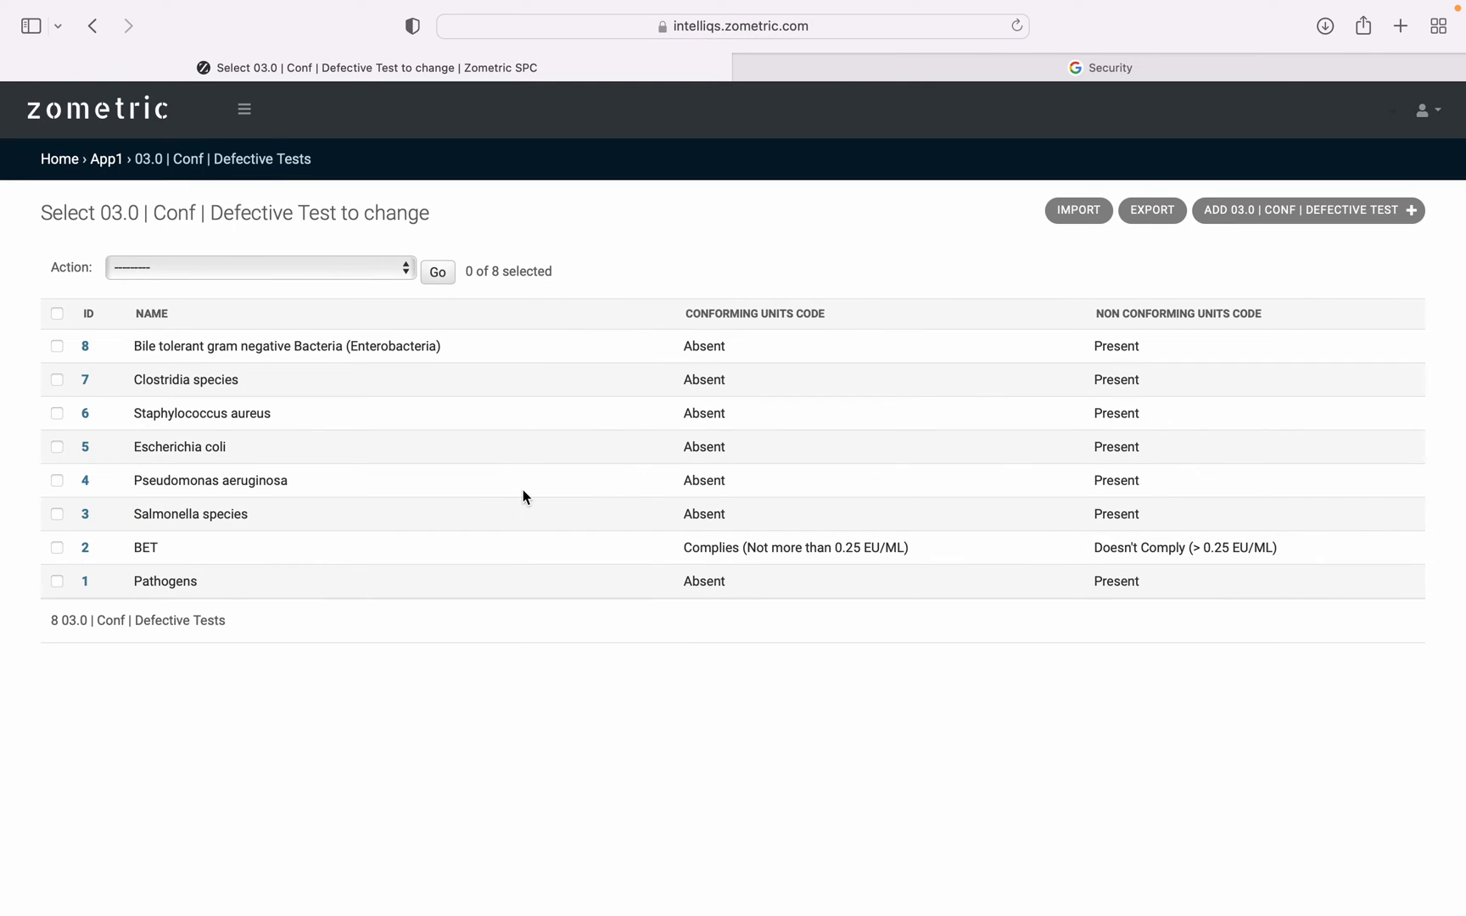
pyautogui.click(1278, 215)
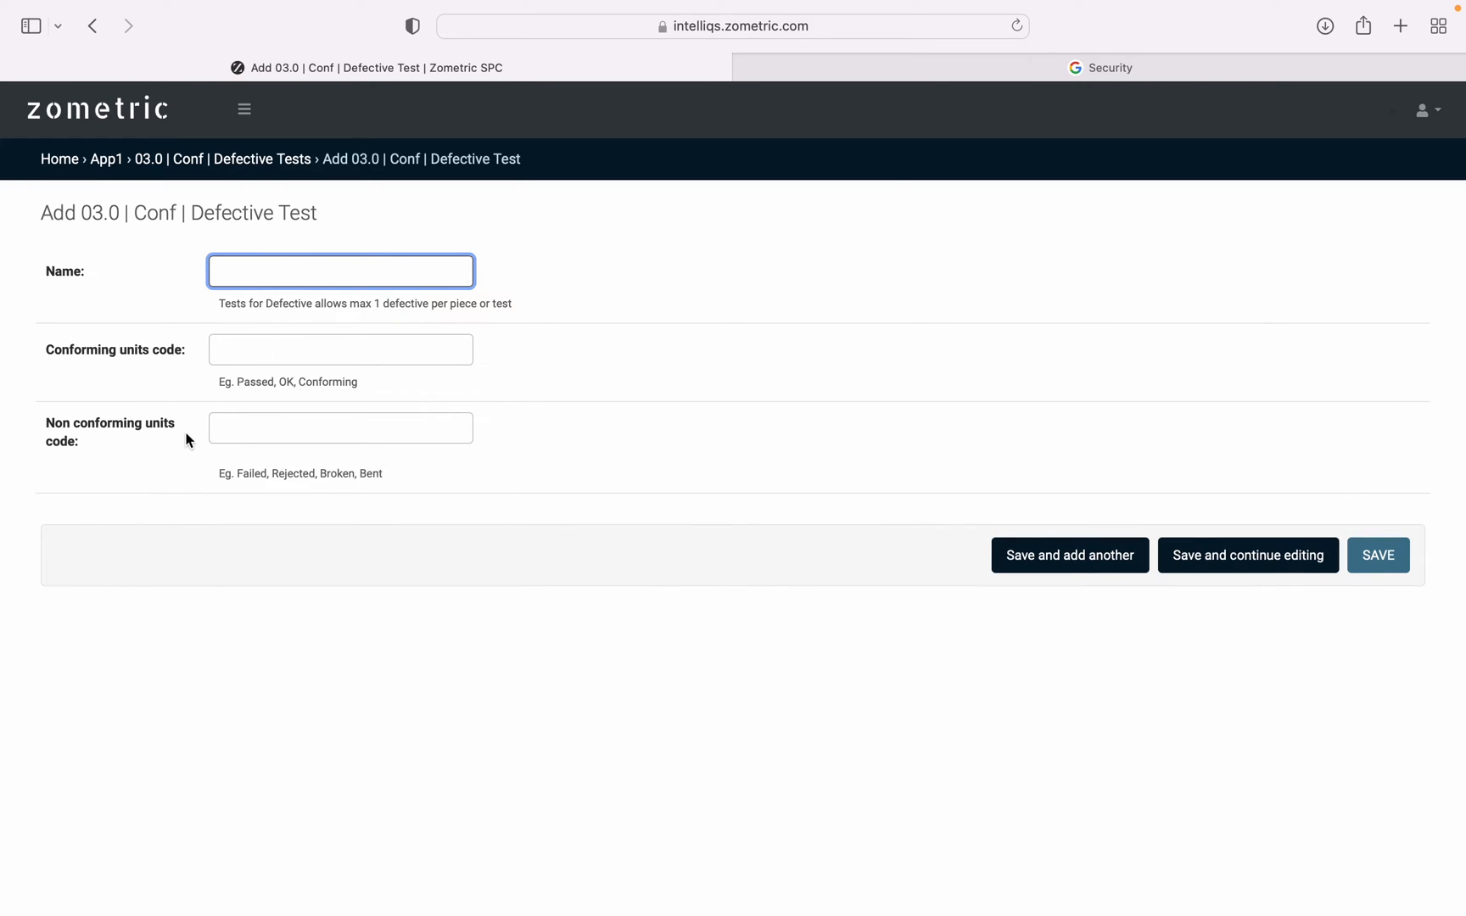
pyautogui.click(96, 26)
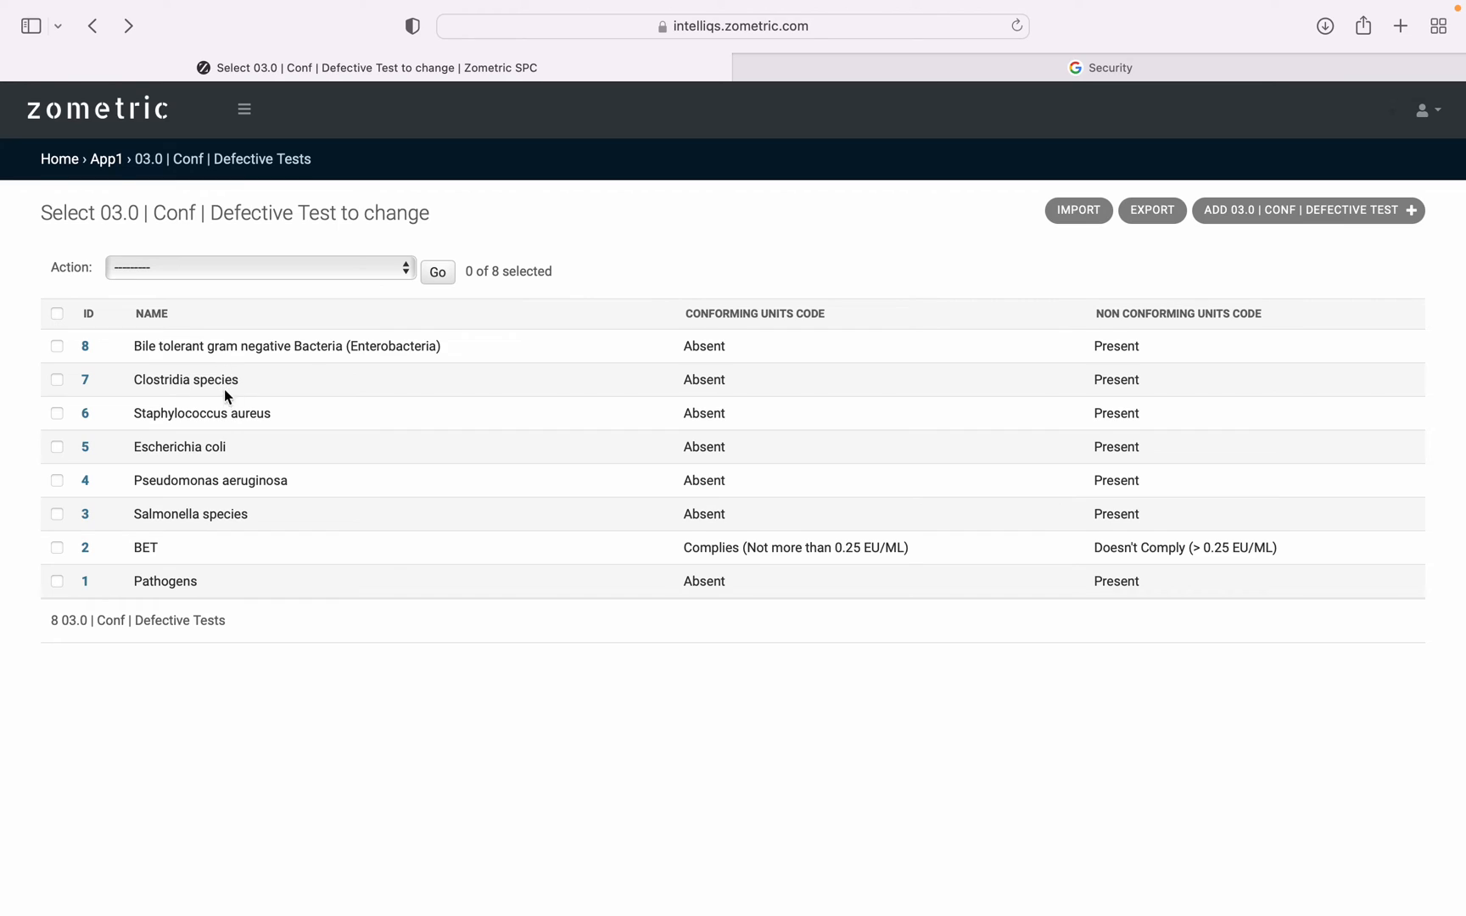
# Open the Defective SPC Schemes list, view scheme 78 for RW/SP-01 Raw Water(Micro), and return to the list.
pyautogui.click(94, 28)
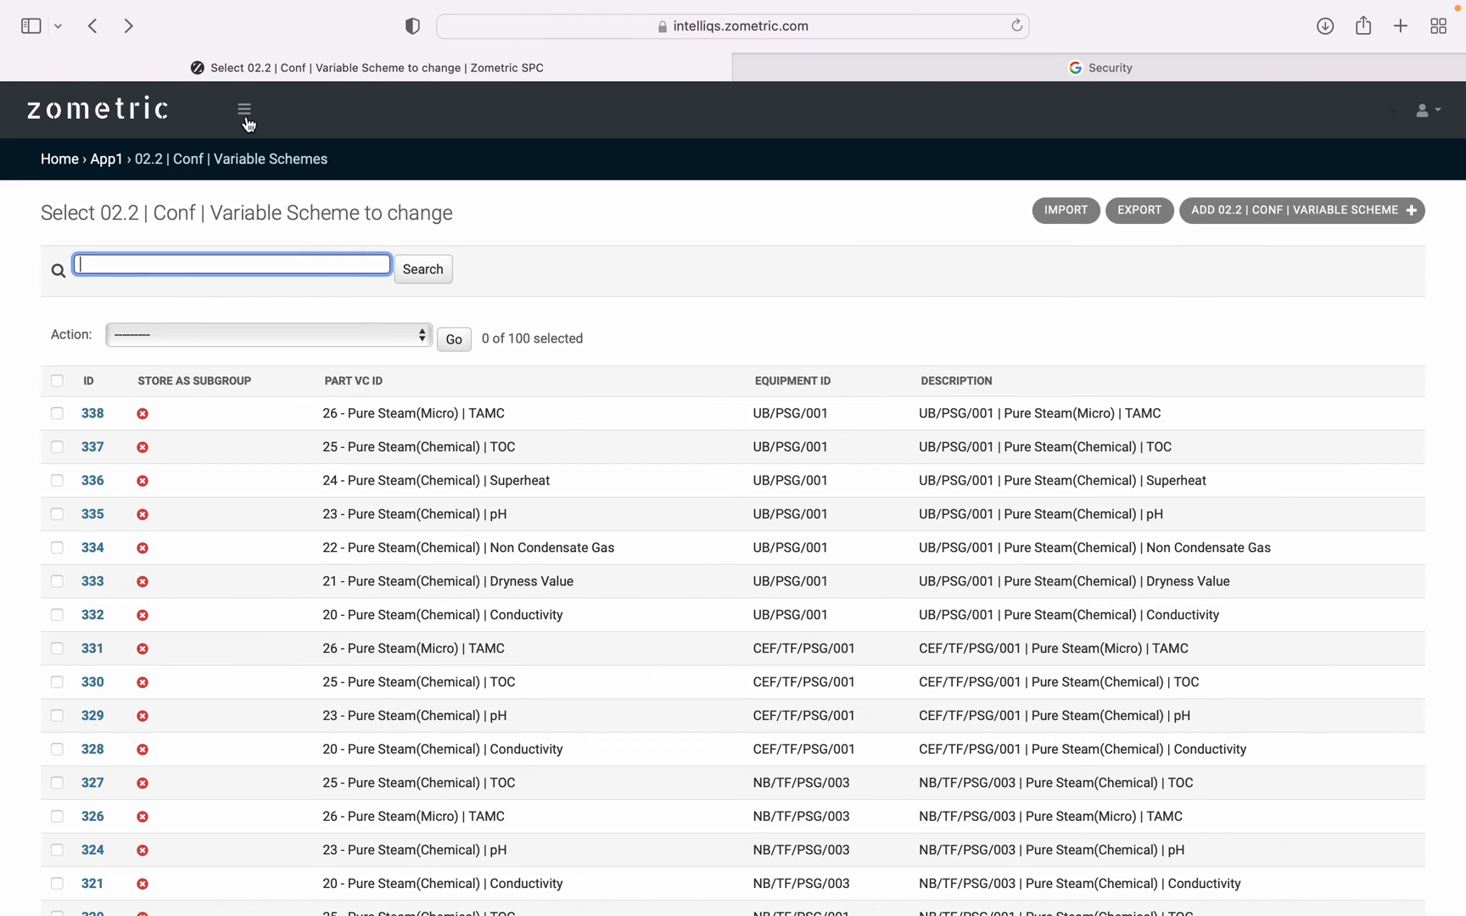
pyautogui.click(248, 118)
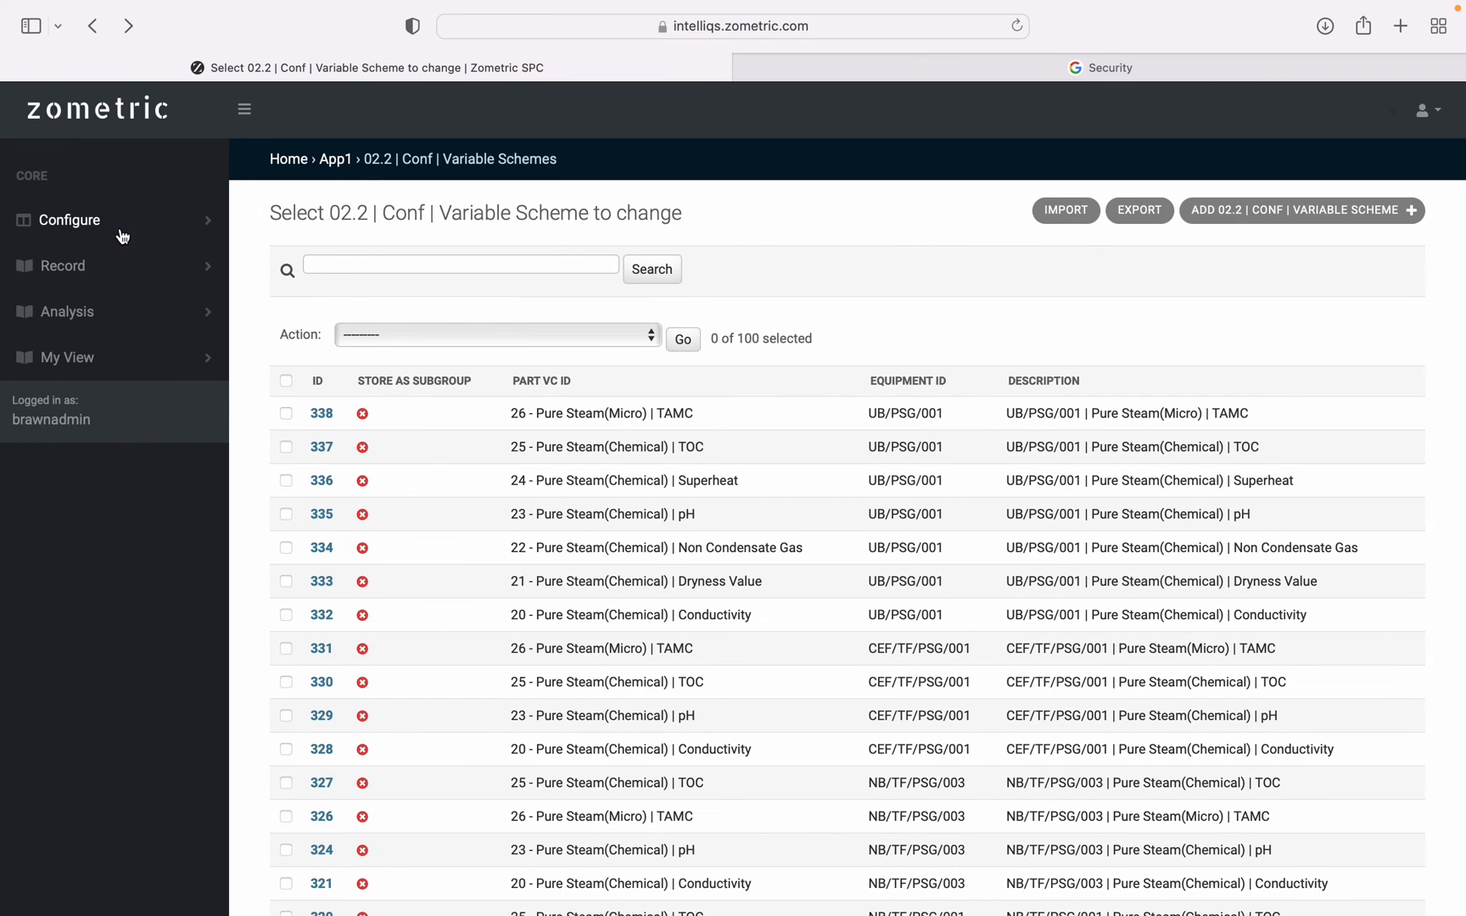
pyautogui.click(122, 235)
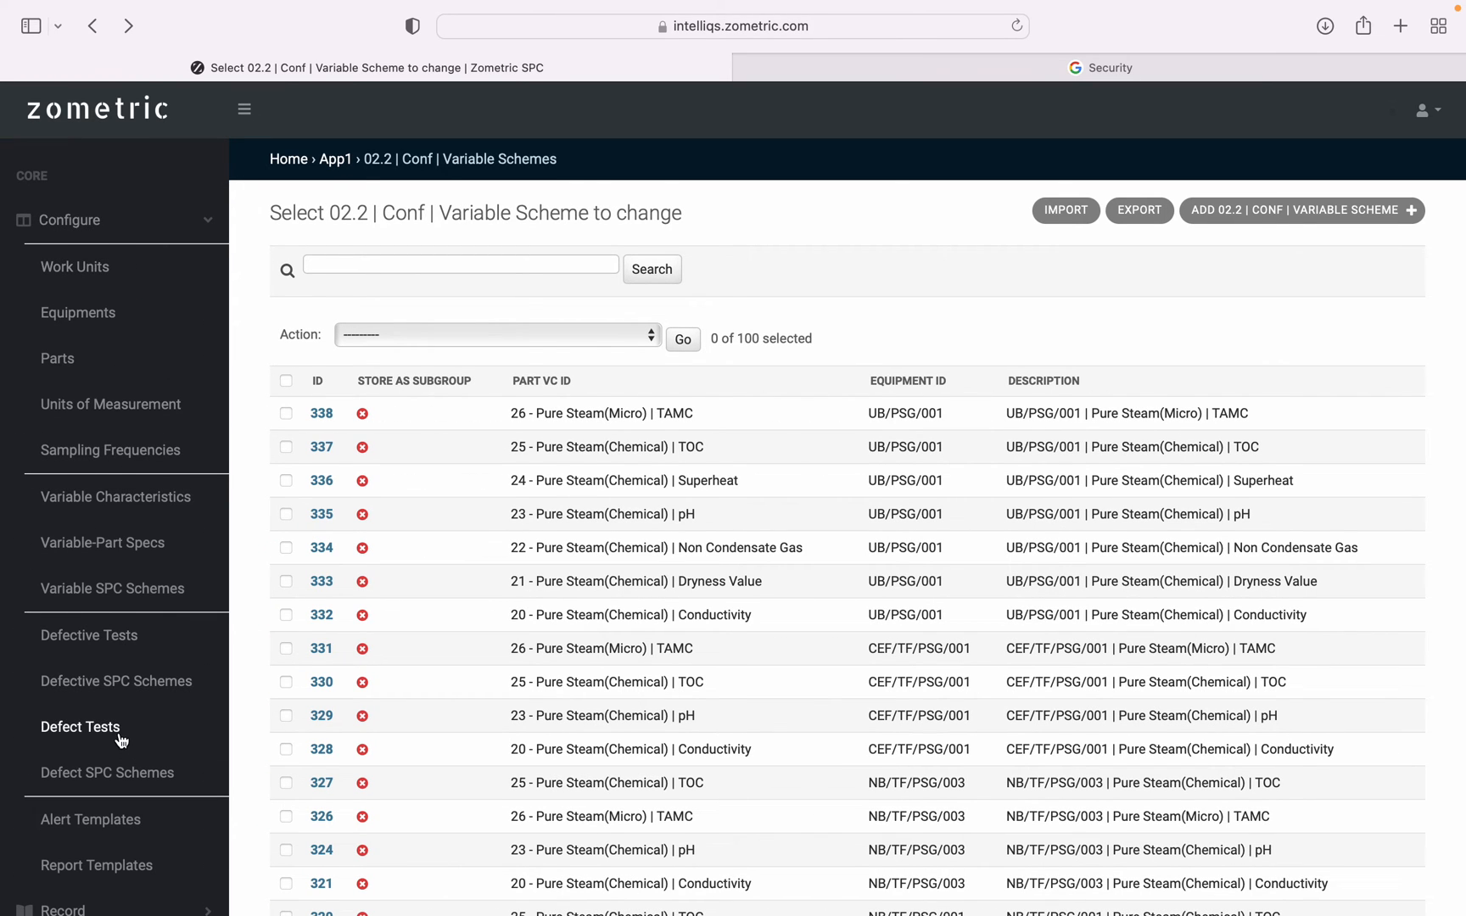
pyautogui.scroll(-2, 121, 738)
pyautogui.click(132, 587)
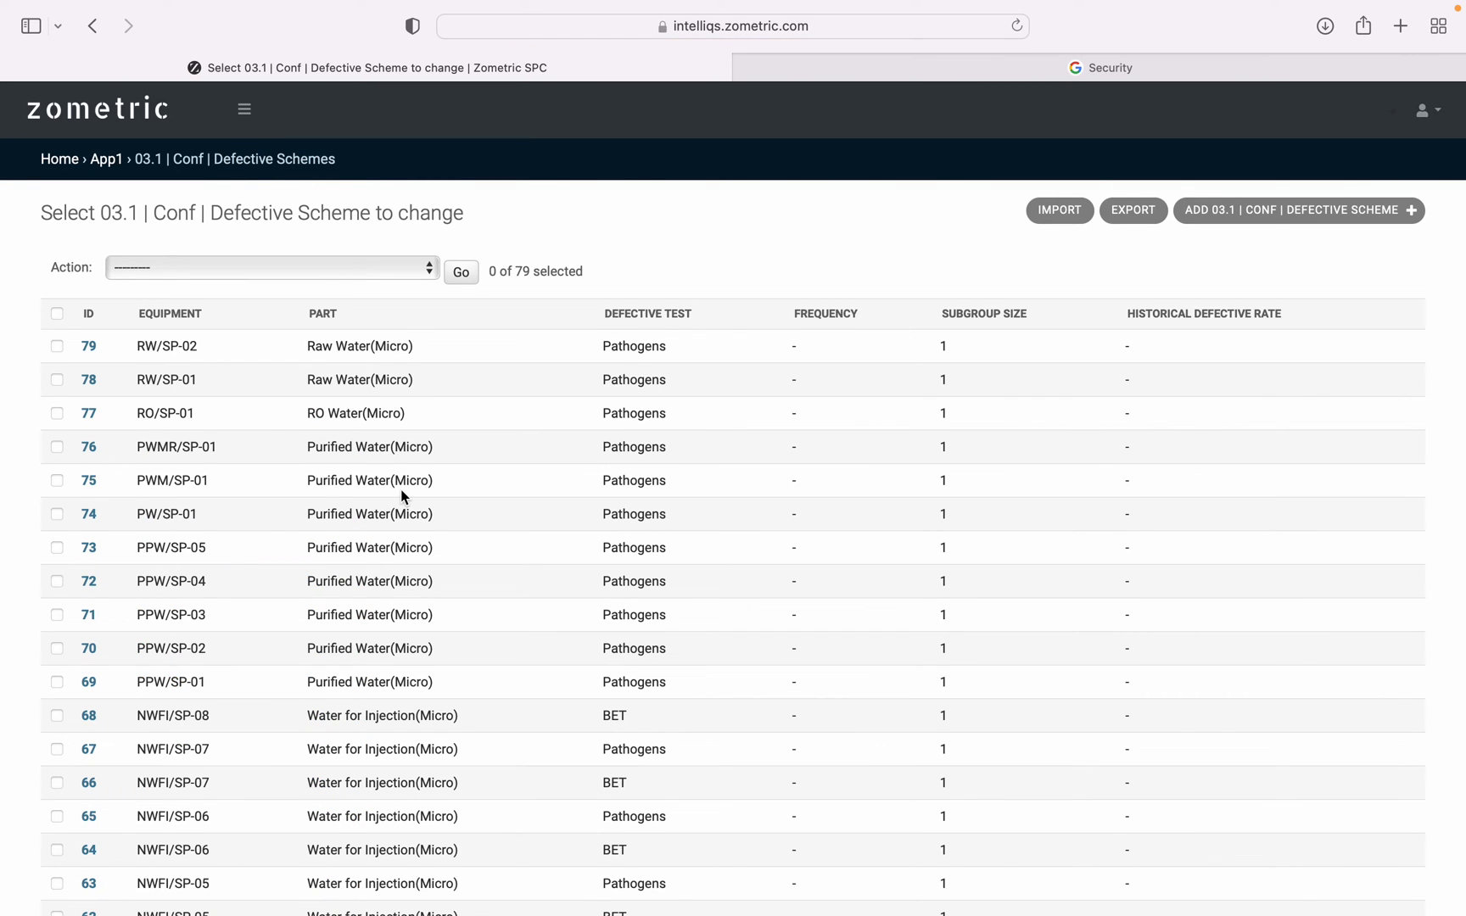
pyautogui.click(90, 379)
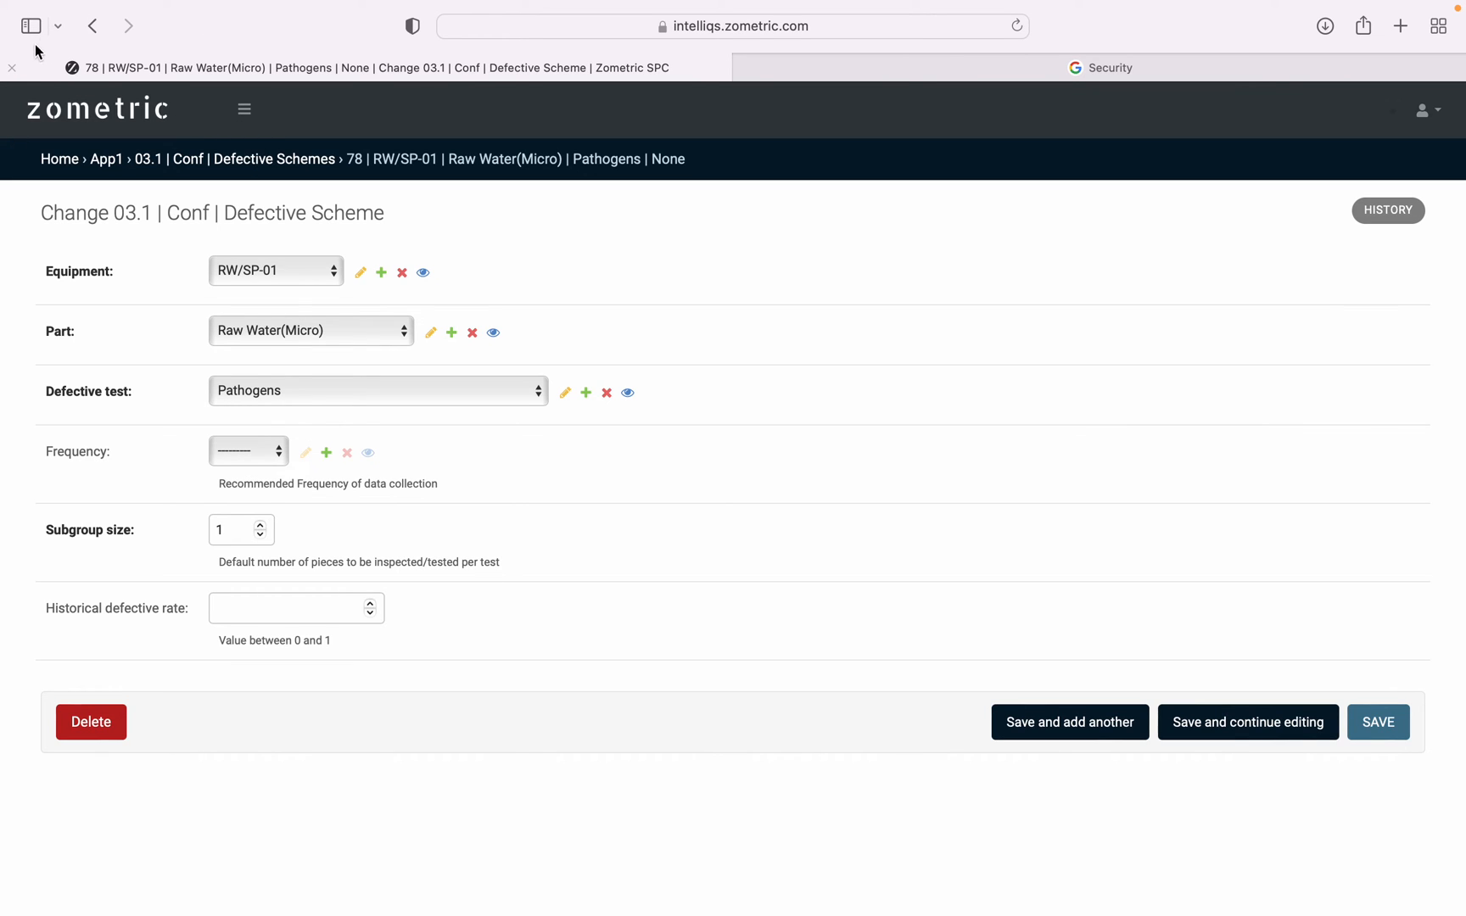
pyautogui.click(96, 39)
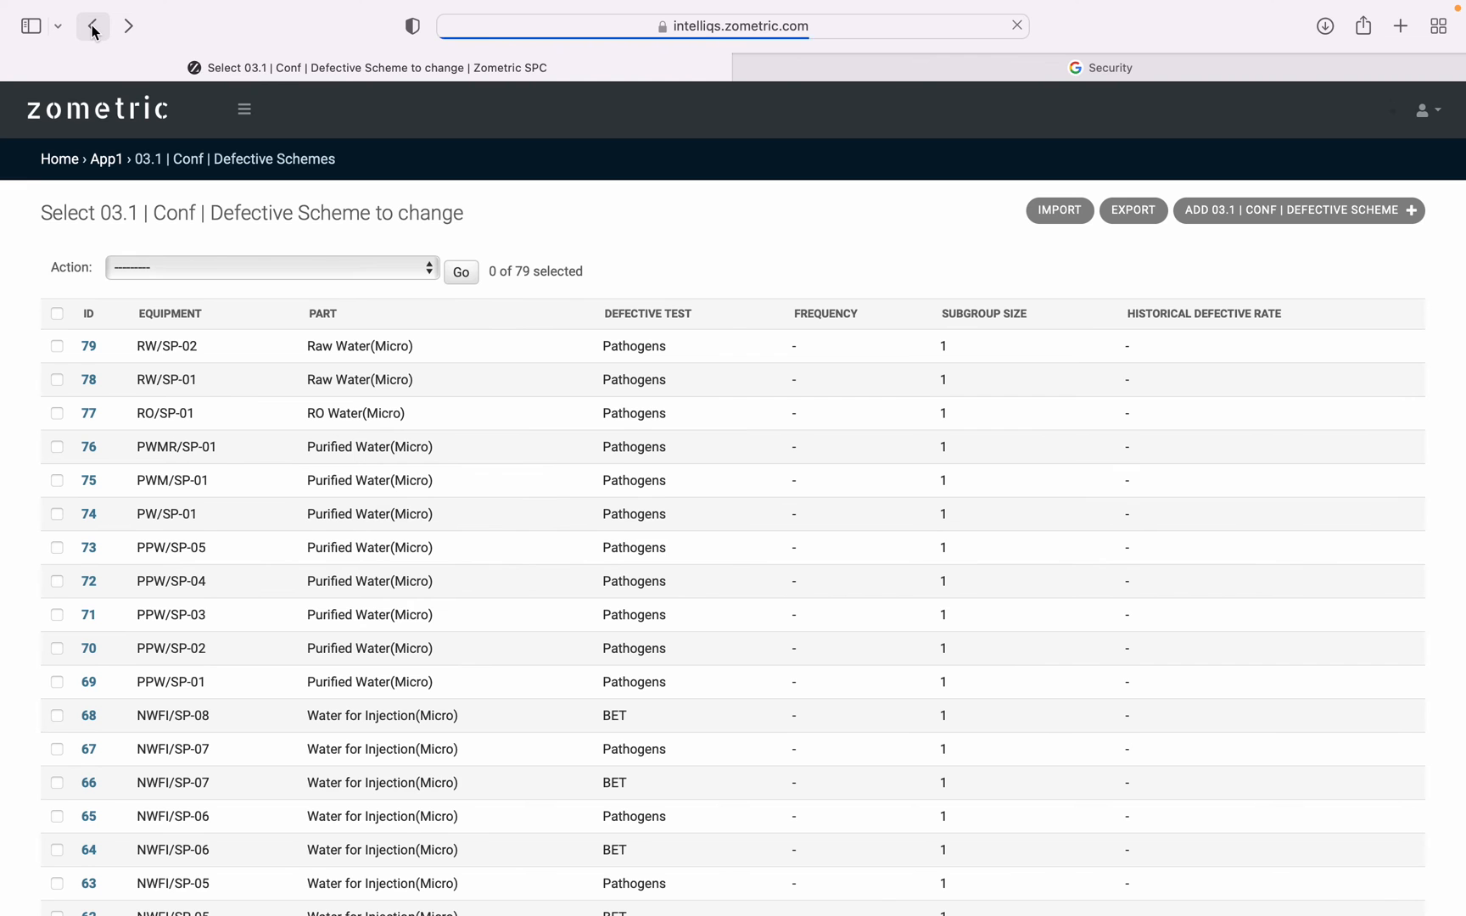
# Open the Defect Tests list and view the name, non conformity code and opportunity unit of the test defect record.
pyautogui.click(244, 109)
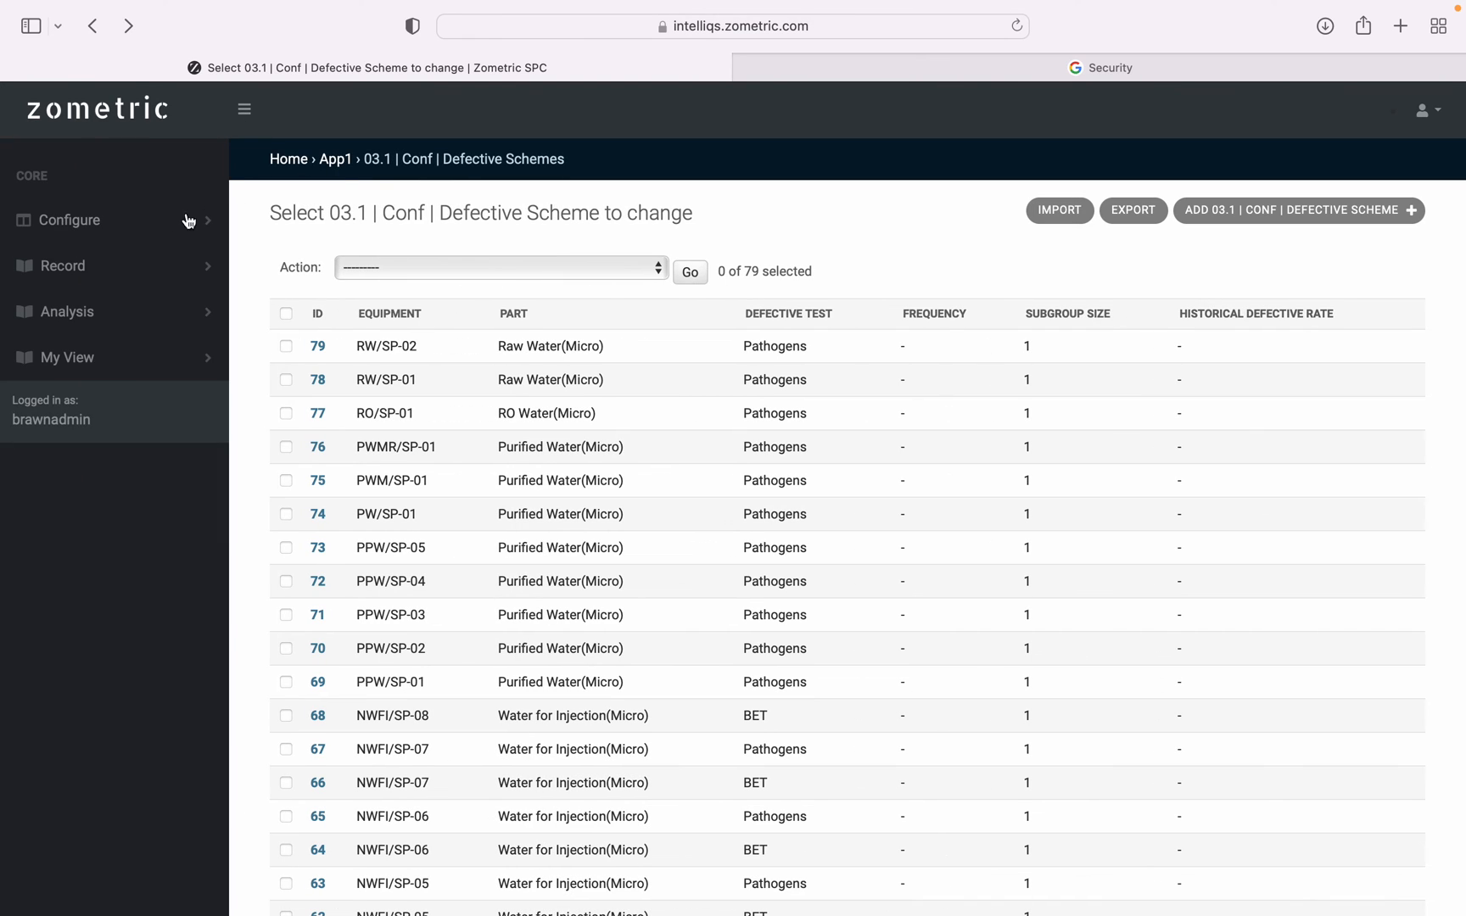
pyautogui.click(123, 223)
pyautogui.scroll(-3, 99, 668)
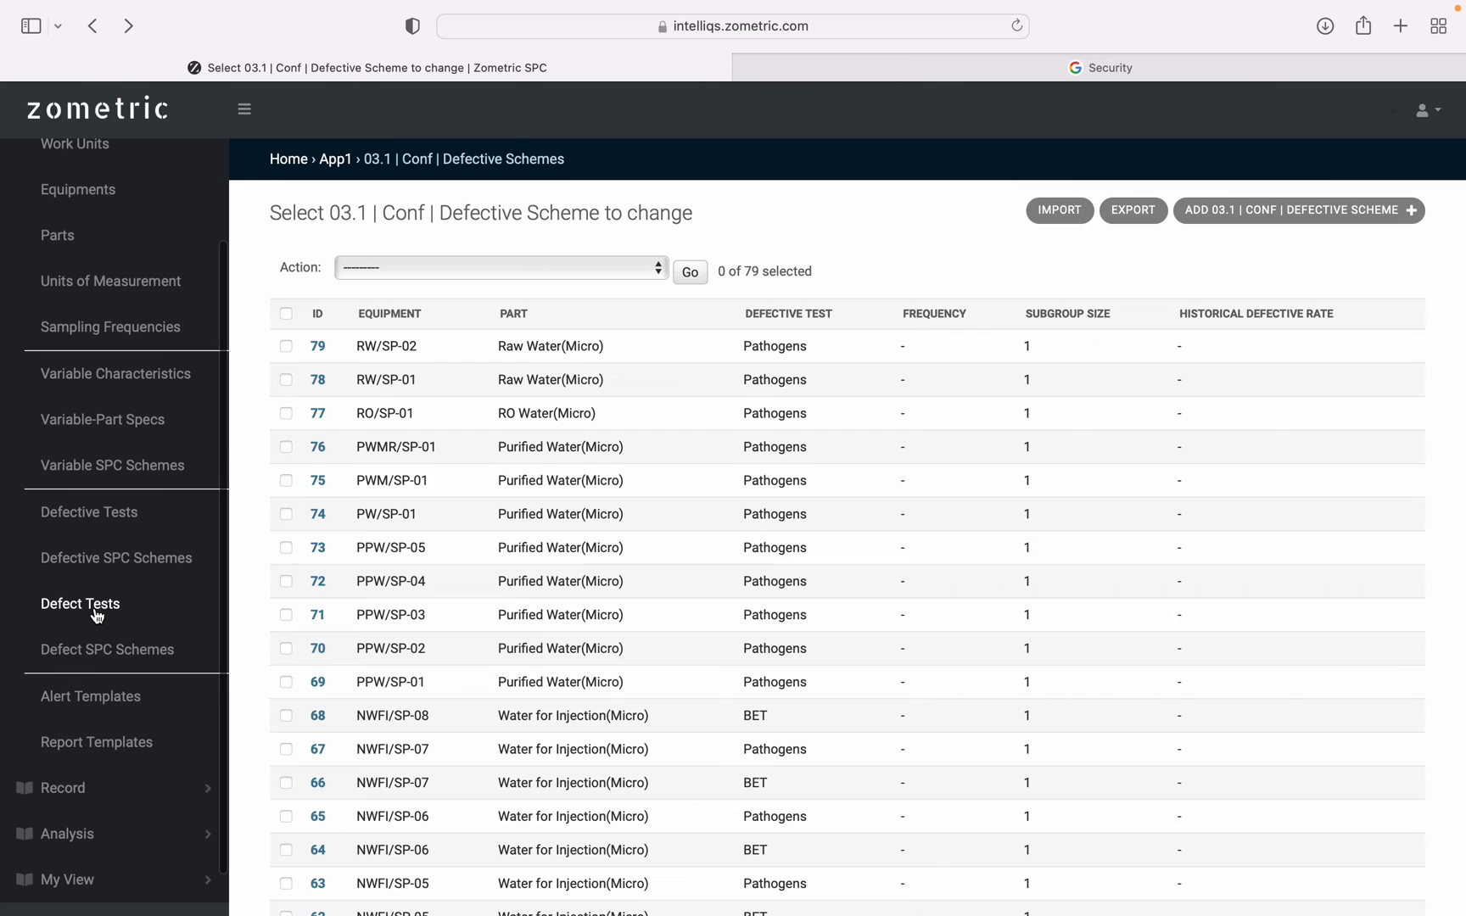
pyautogui.click(100, 607)
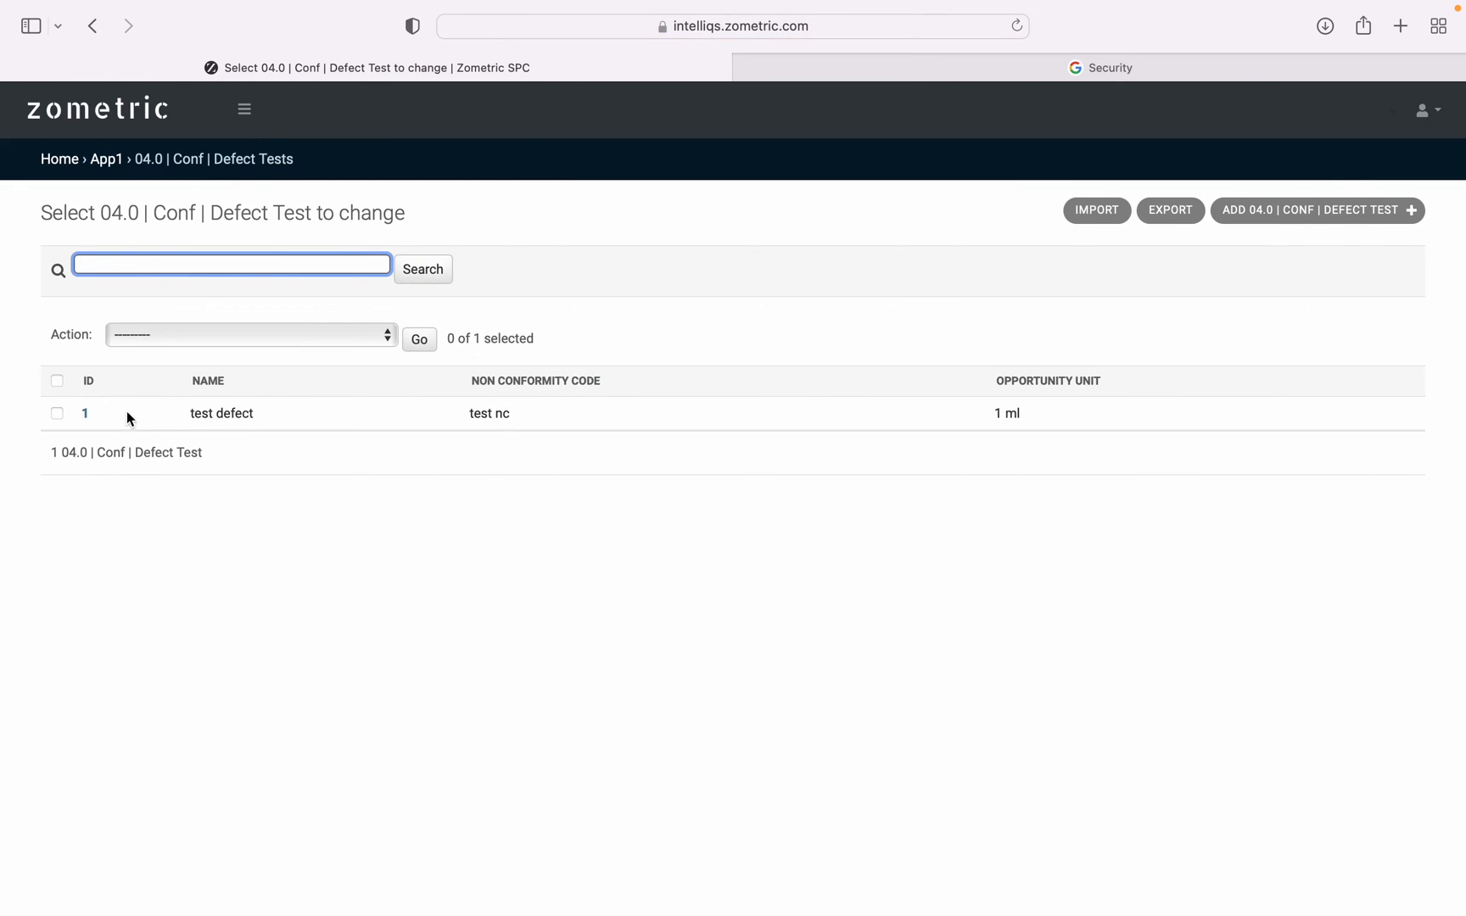
pyautogui.click(86, 414)
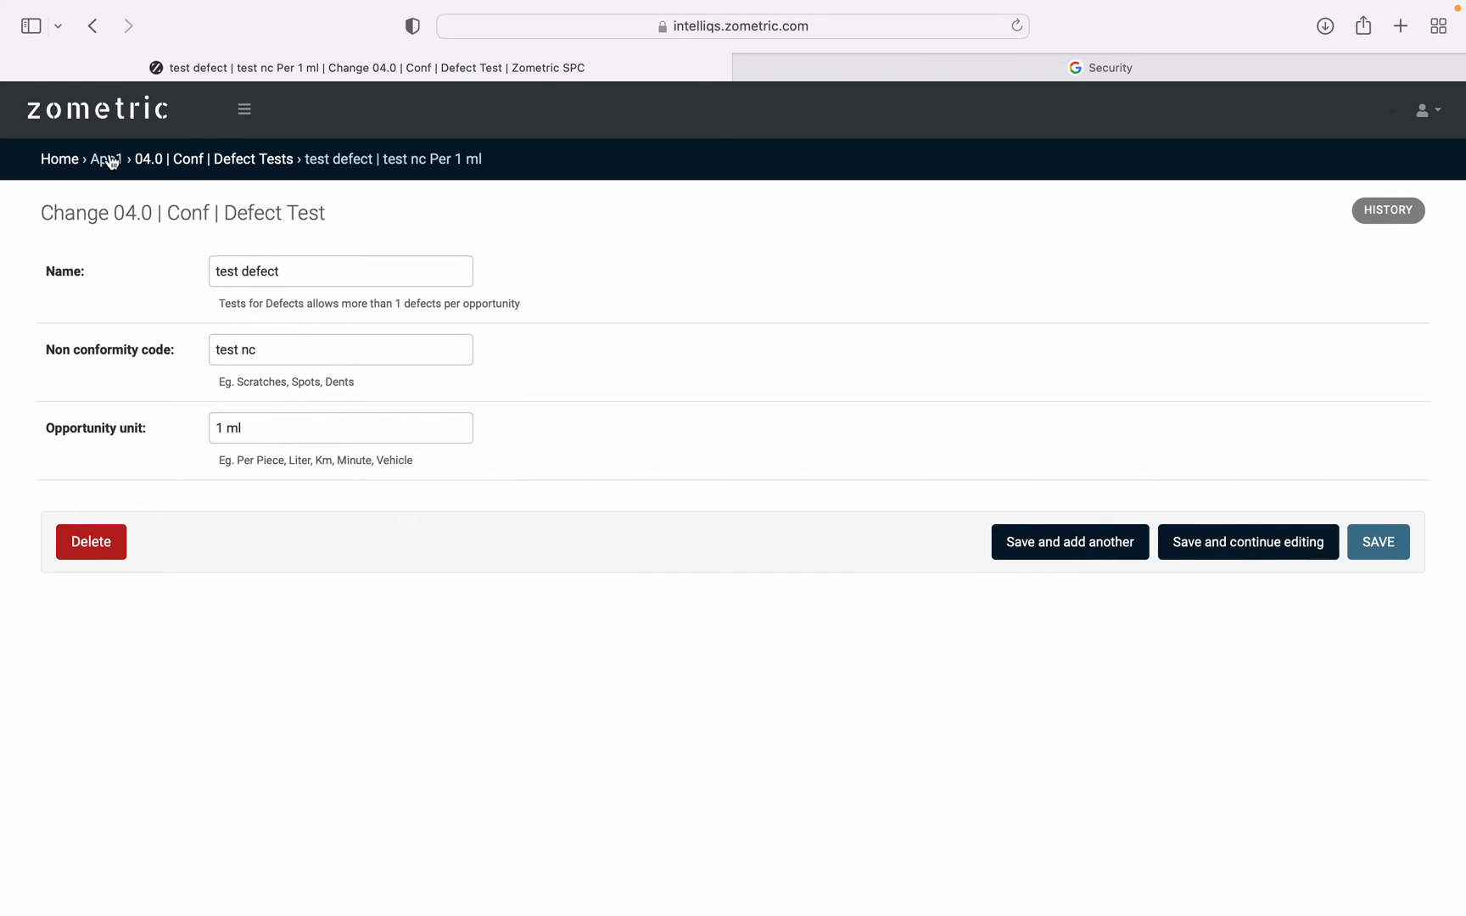
# Open the Defect SPC Schemes list and view the listed scheme.
pyautogui.click(244, 110)
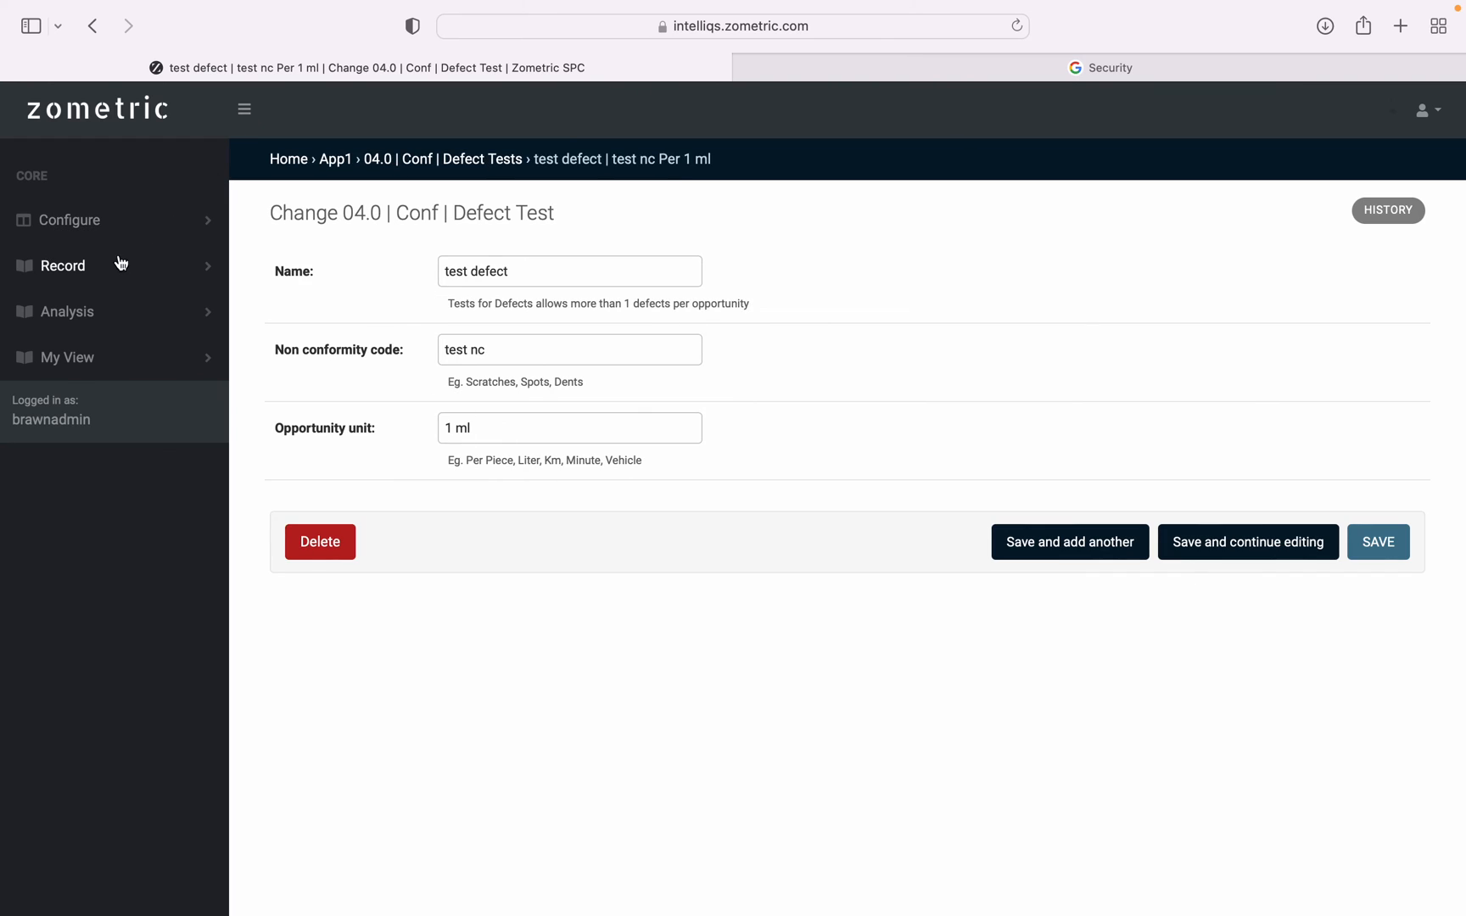
pyautogui.click(115, 234)
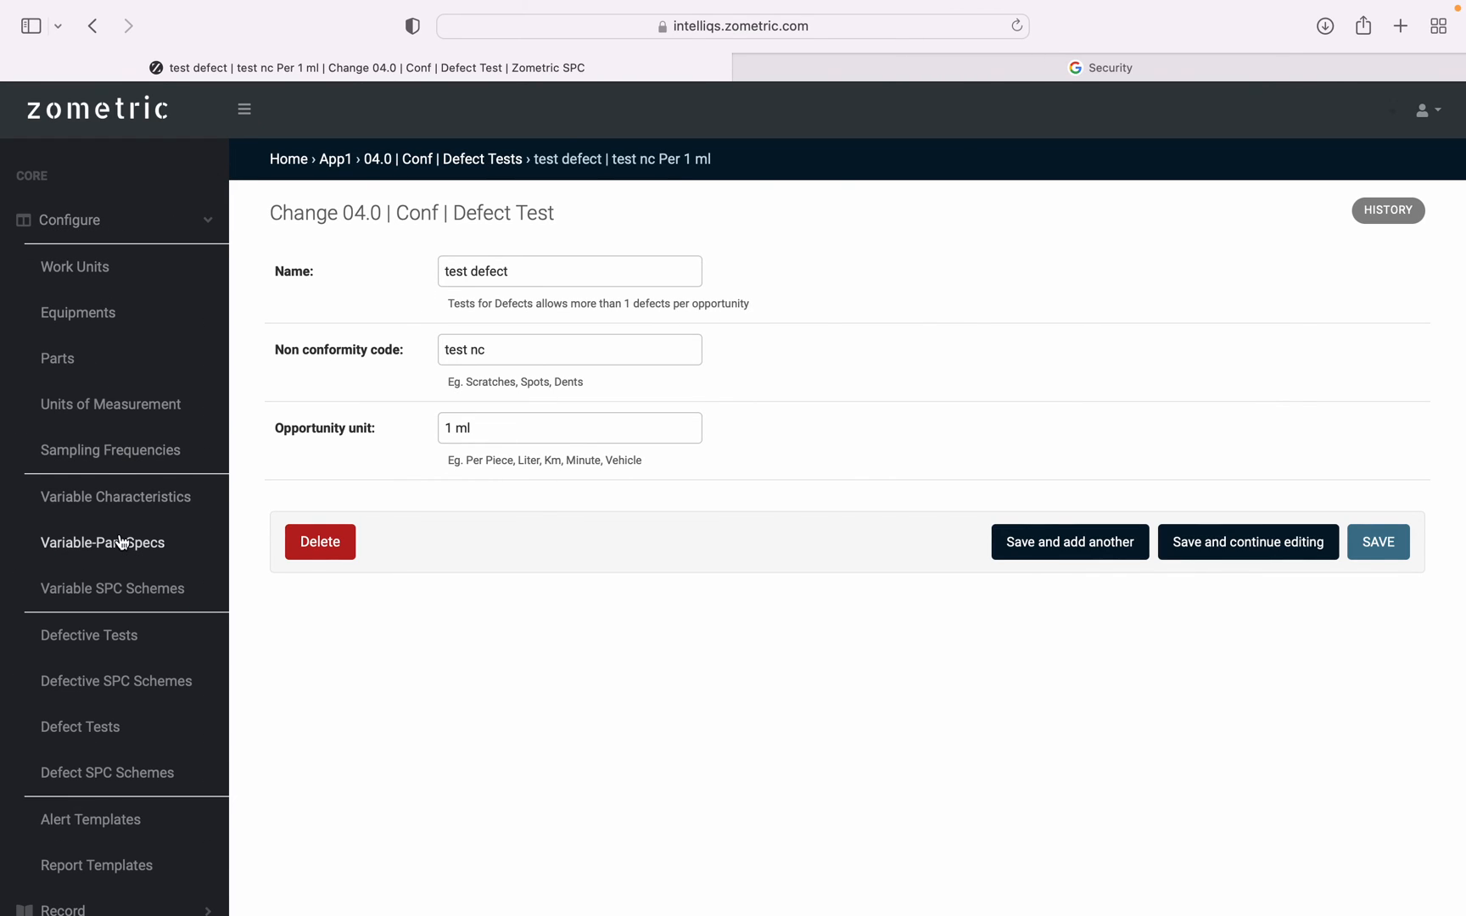
pyautogui.scroll(-3, 123, 526)
pyautogui.scroll(-1, 119, 543)
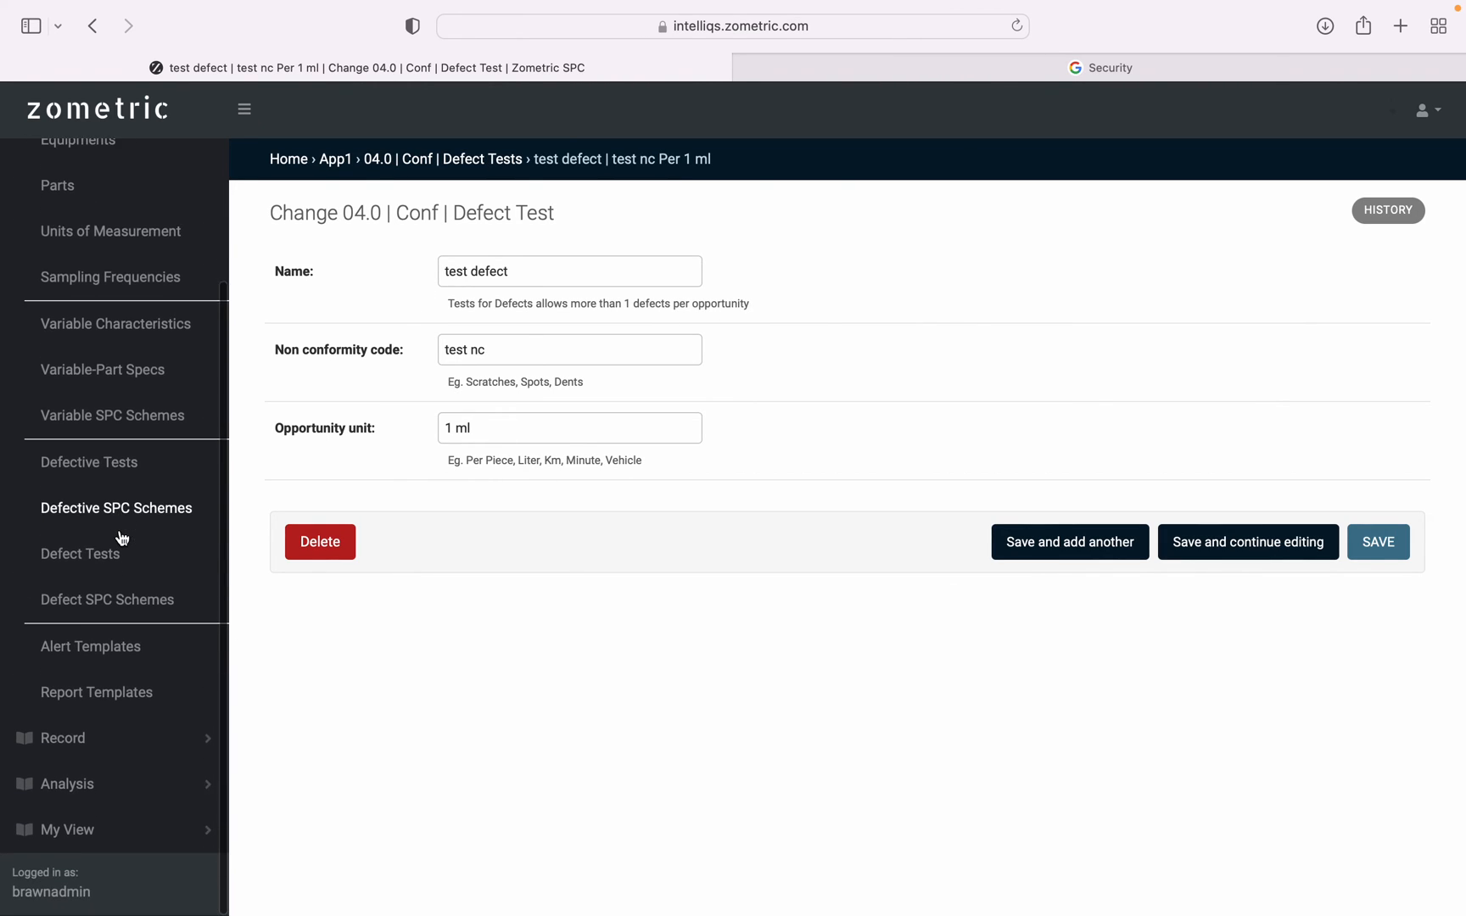
pyautogui.click(119, 603)
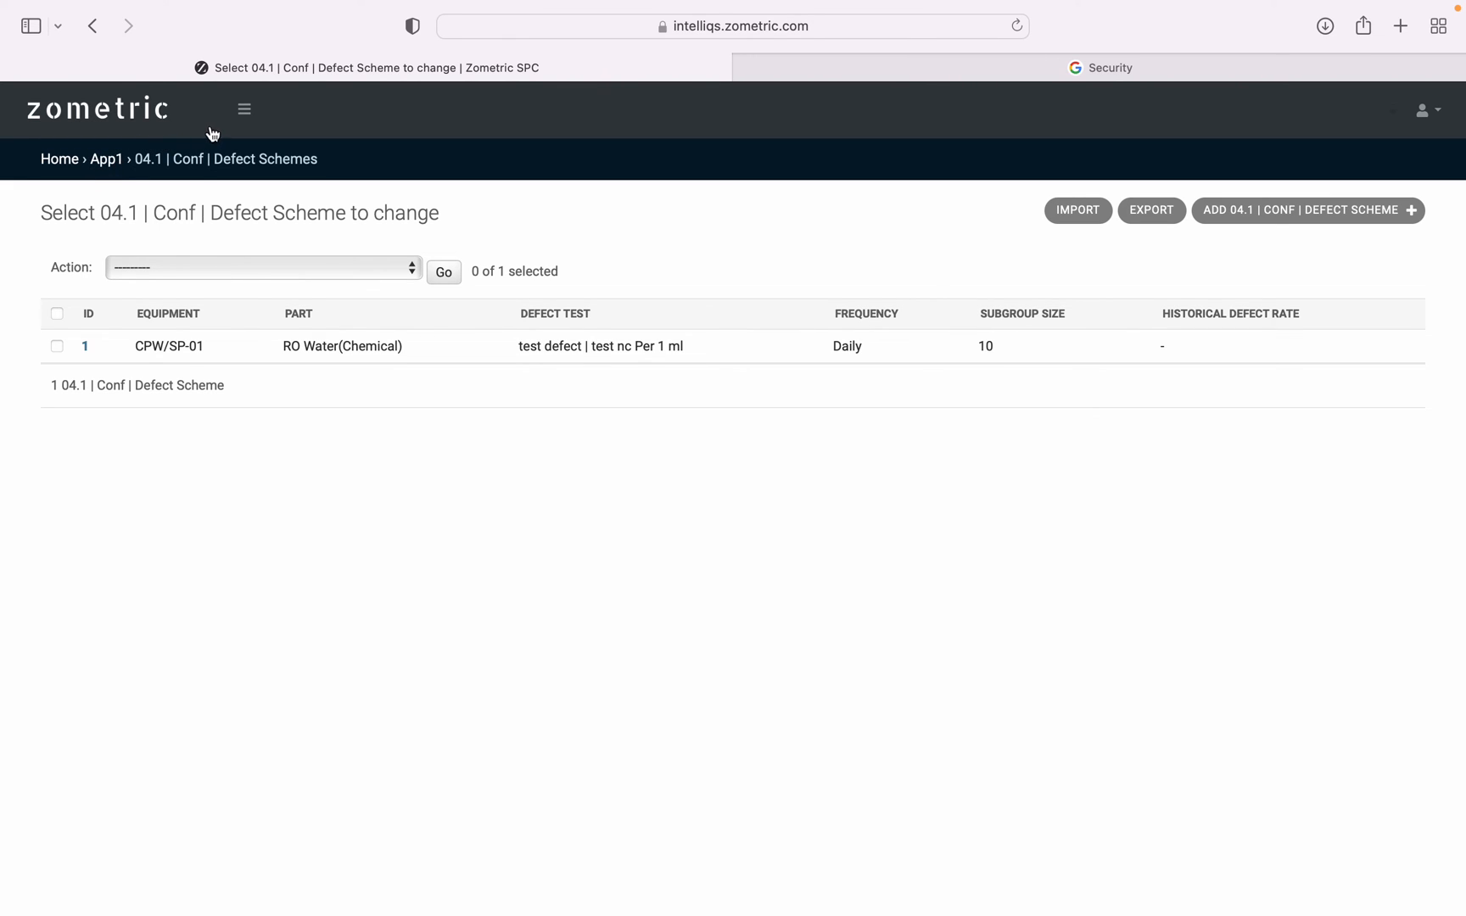
# Open the Custom 1 template from the Report Templates list and view its Type options, keeping Process Capability.
pyautogui.click(245, 109)
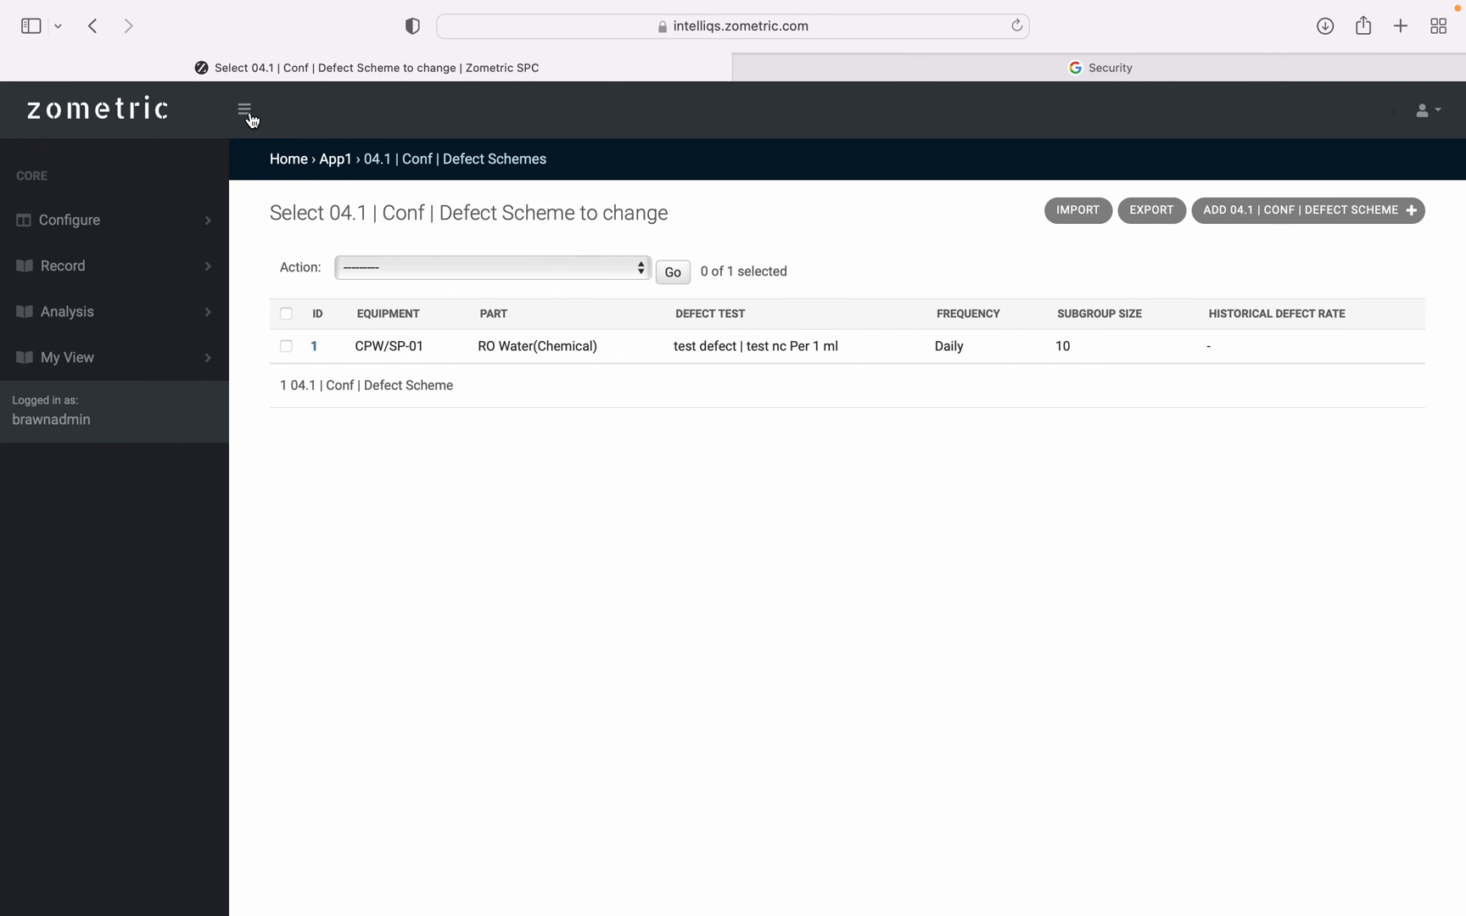
pyautogui.click(98, 231)
pyautogui.scroll(-2, 94, 500)
pyautogui.scroll(-3, 127, 507)
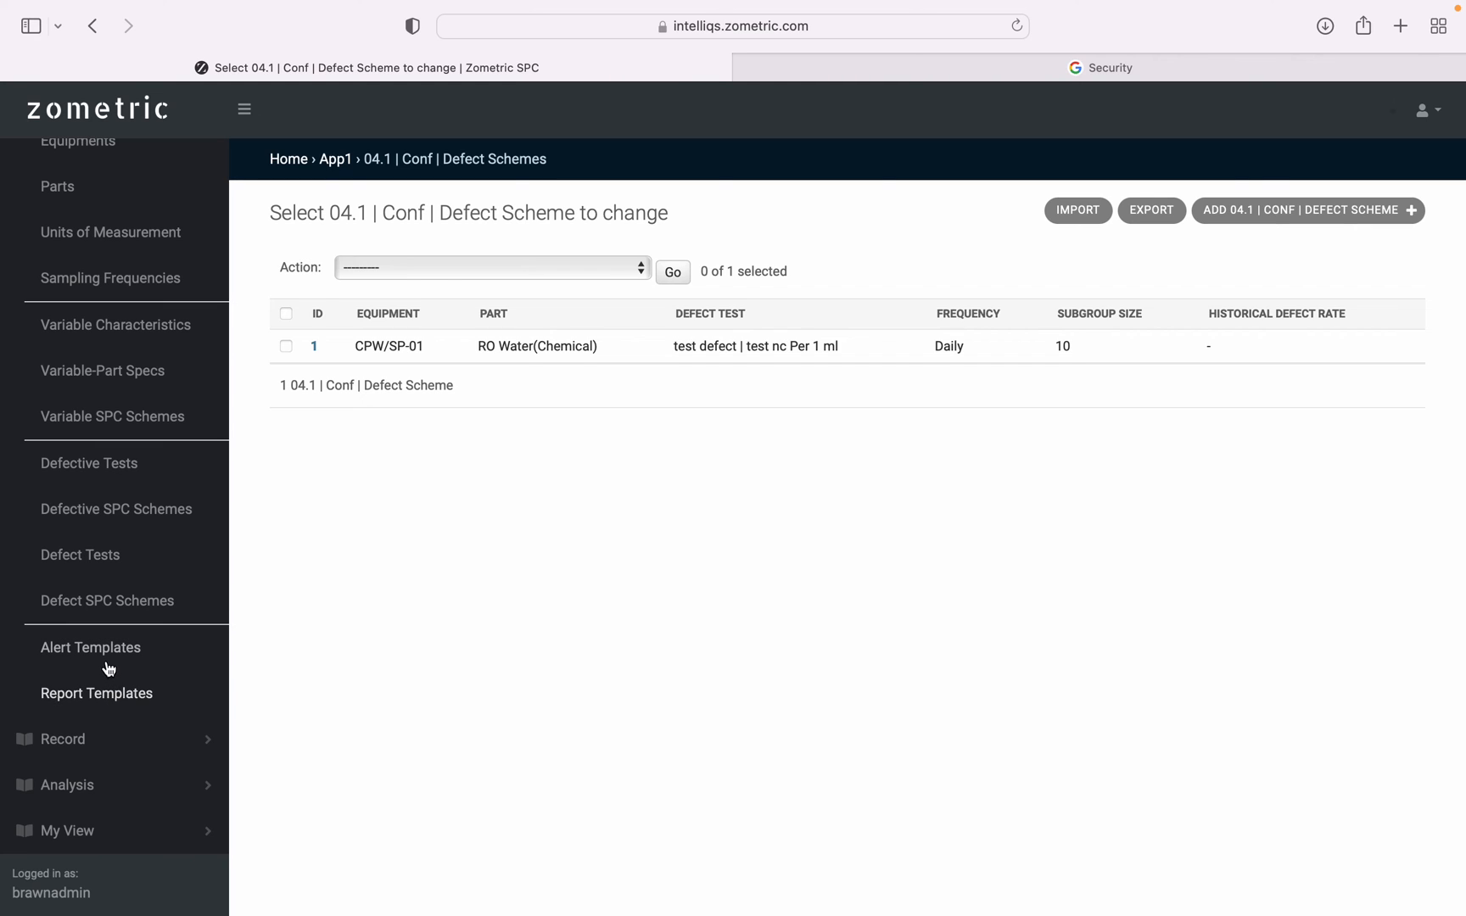
pyautogui.click(110, 699)
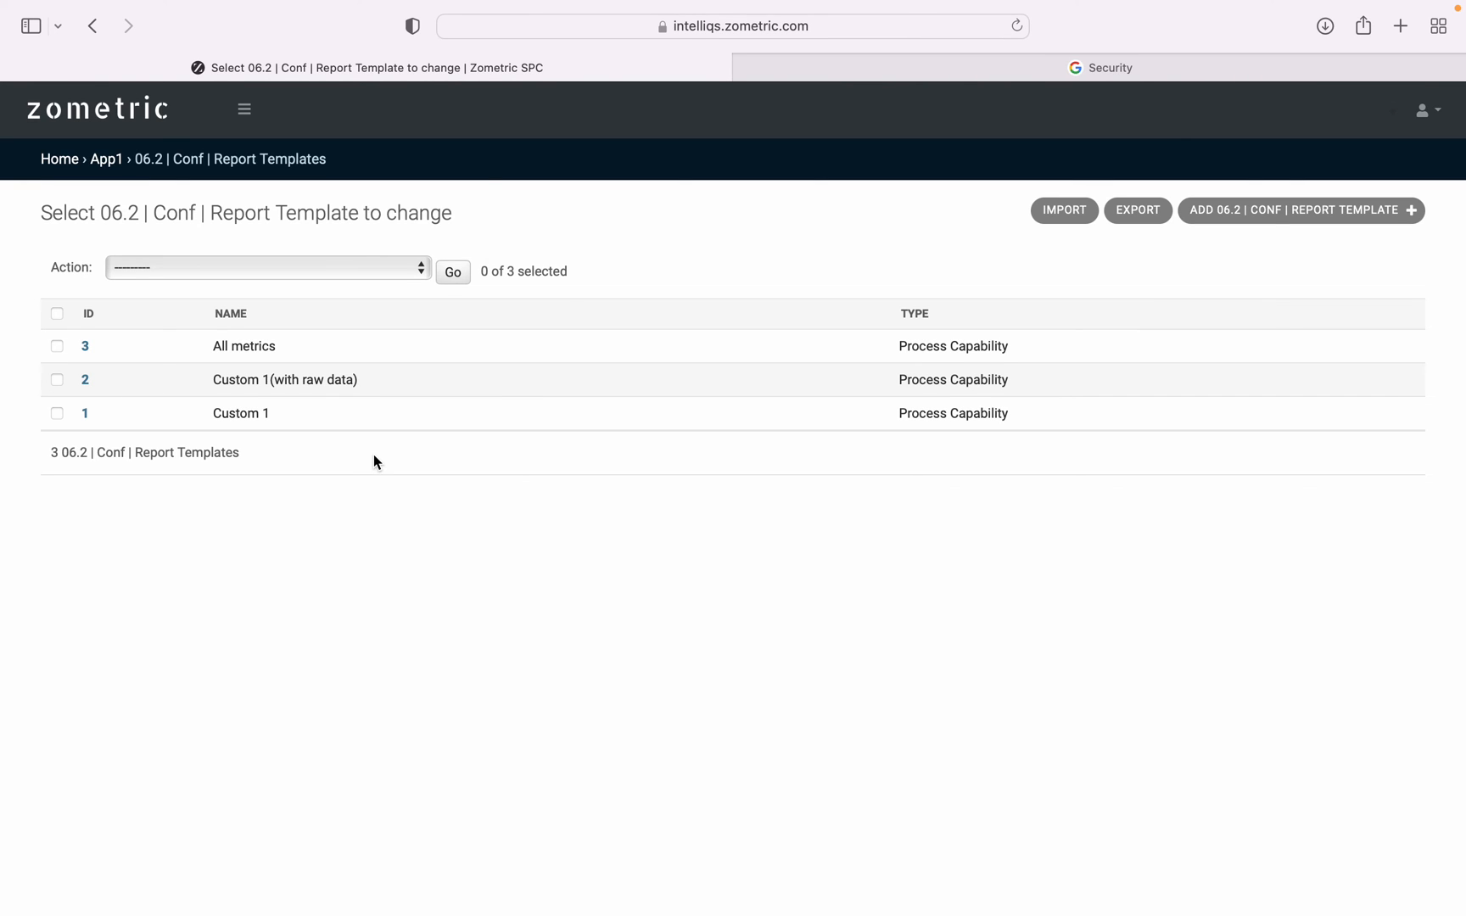
pyautogui.click(85, 414)
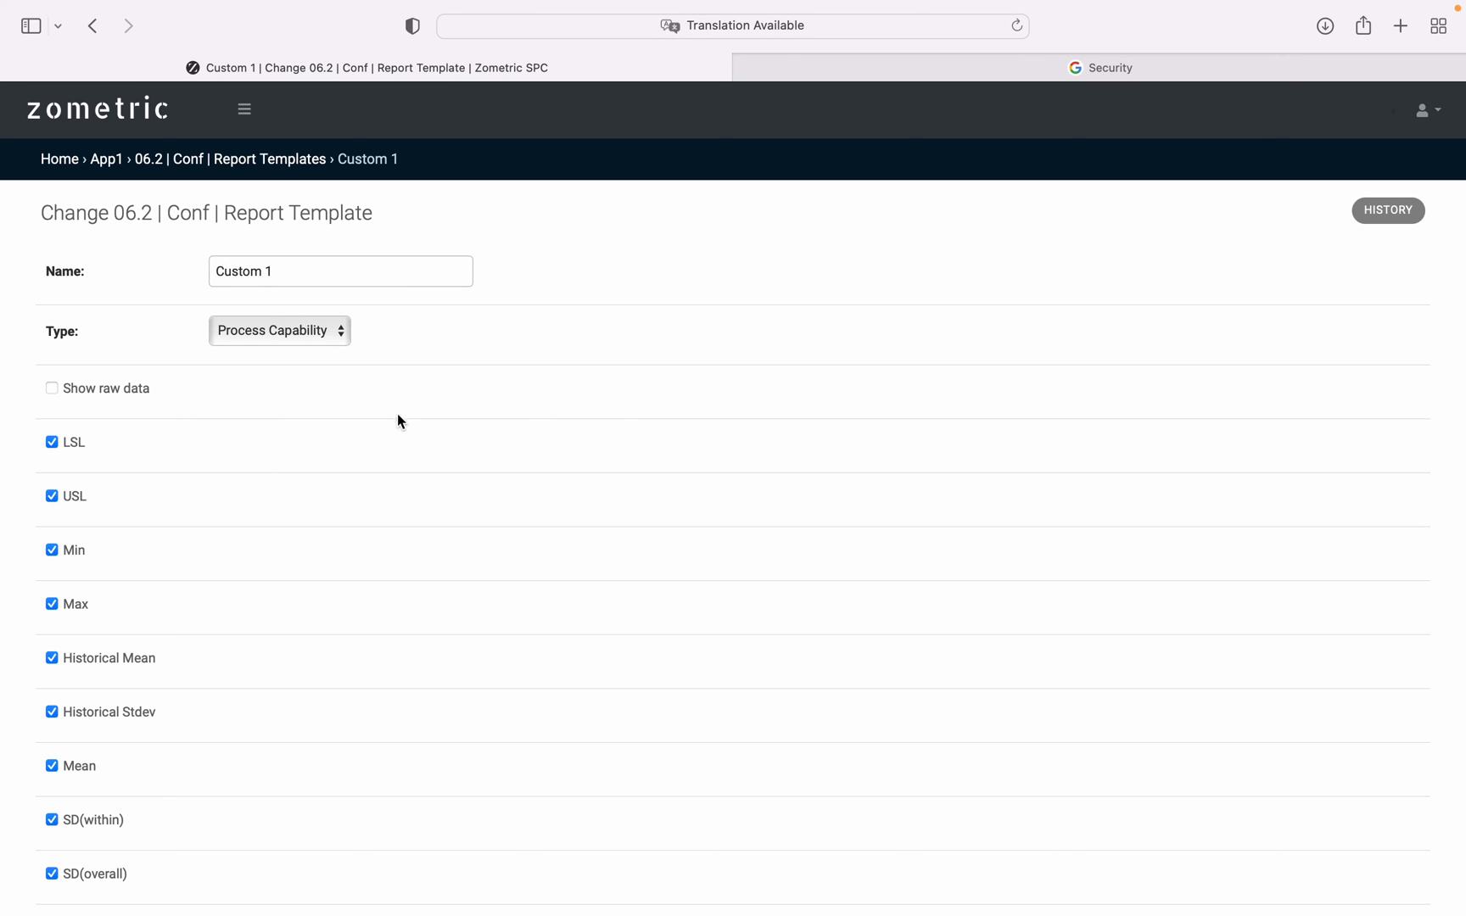
pyautogui.click(298, 329)
pyautogui.click(297, 327)
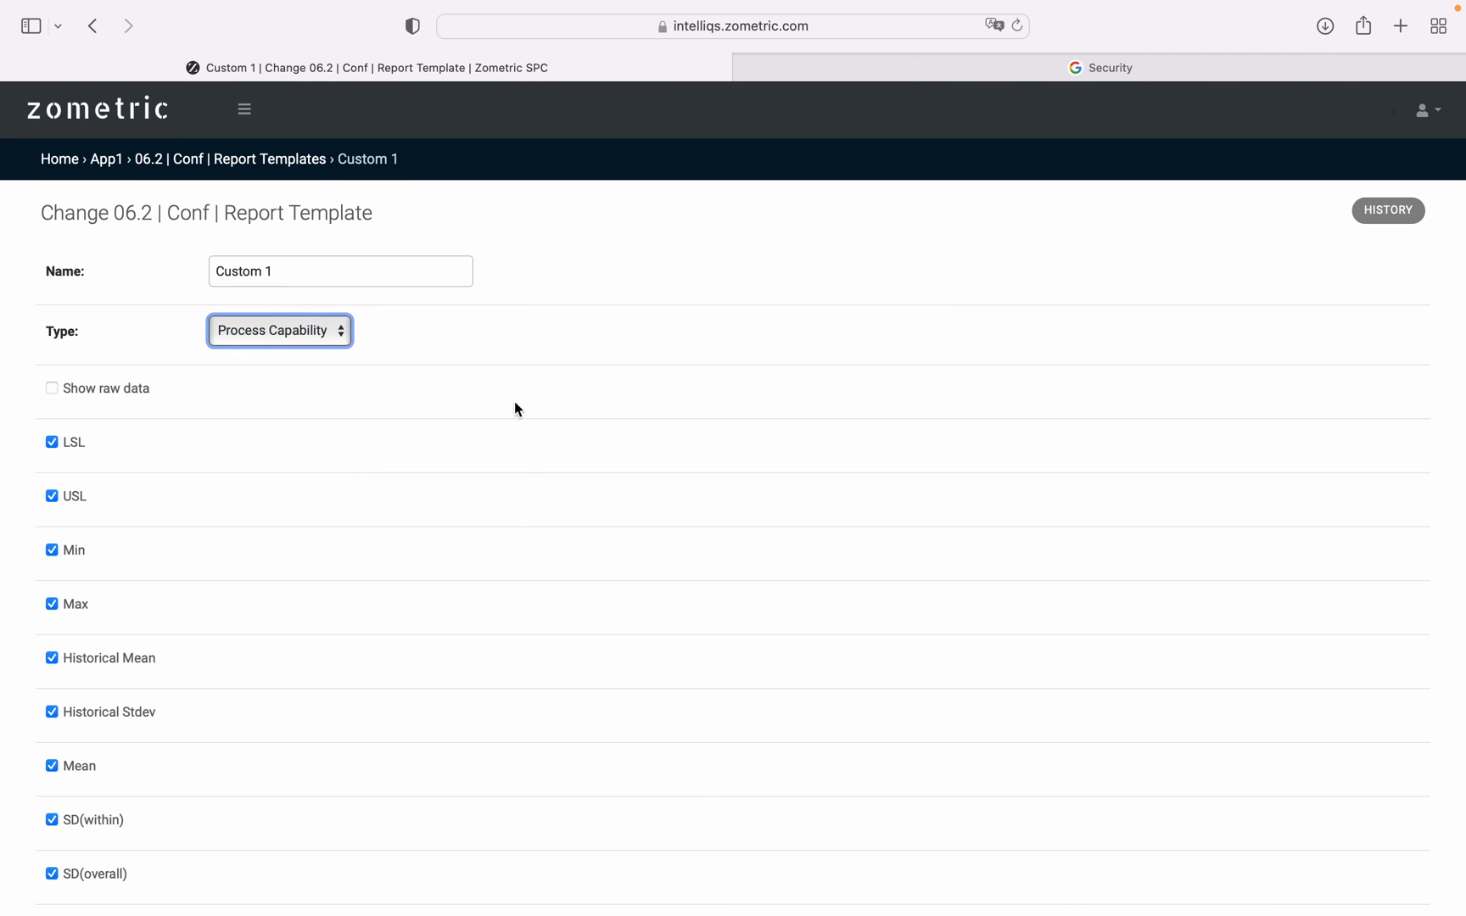
# Examine Custom 1's raw data option and its metric selections from LSL and USL through Cp and Cpk.
pyautogui.scroll(-2, 516, 405)
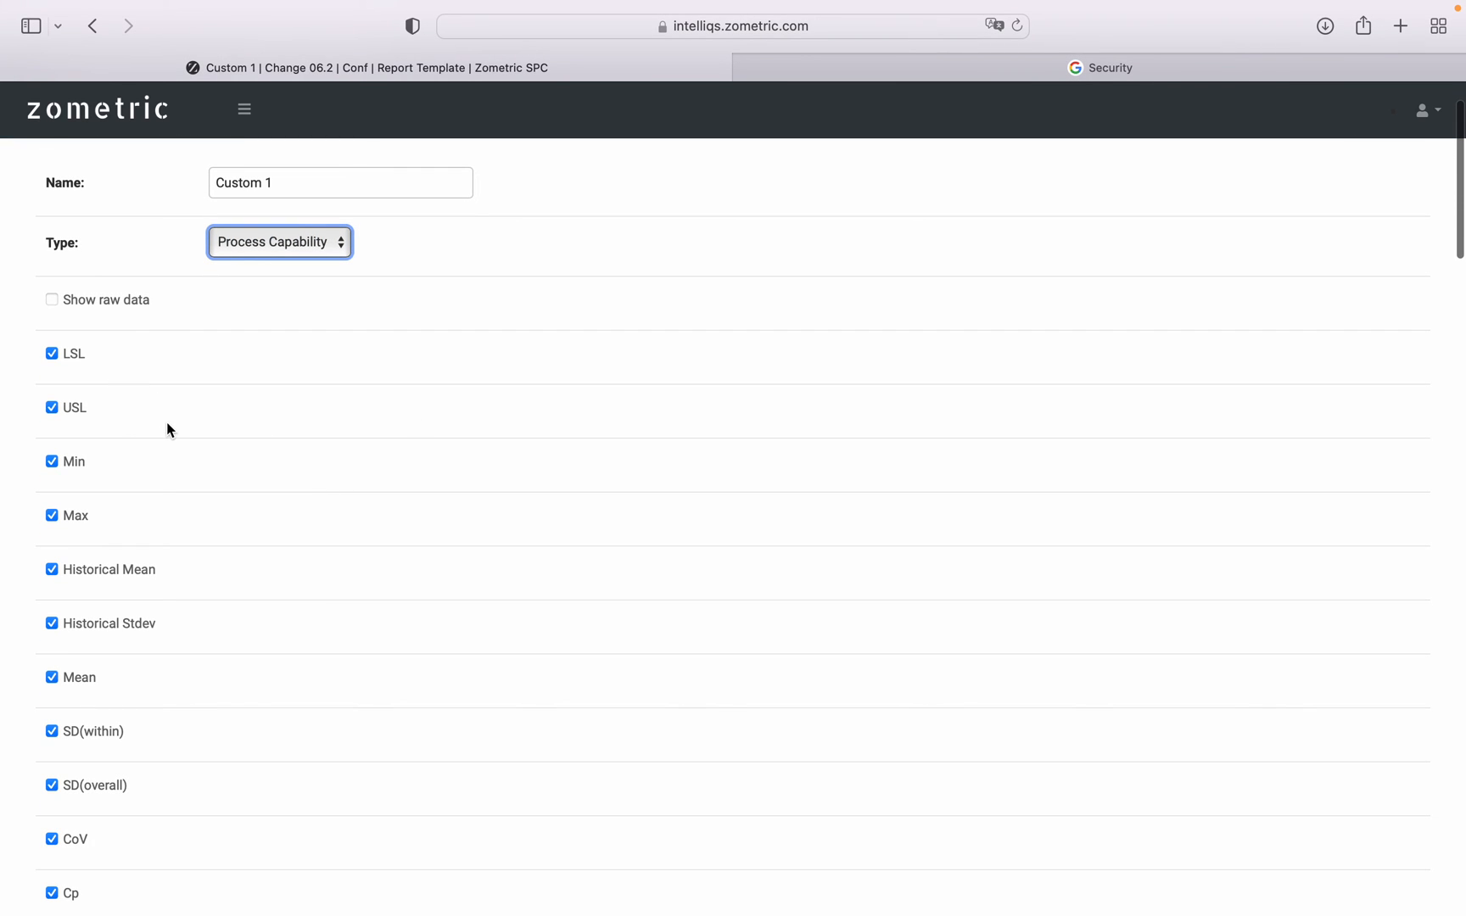
pyautogui.scroll(-4, 166, 422)
pyautogui.scroll(-3, 166, 428)
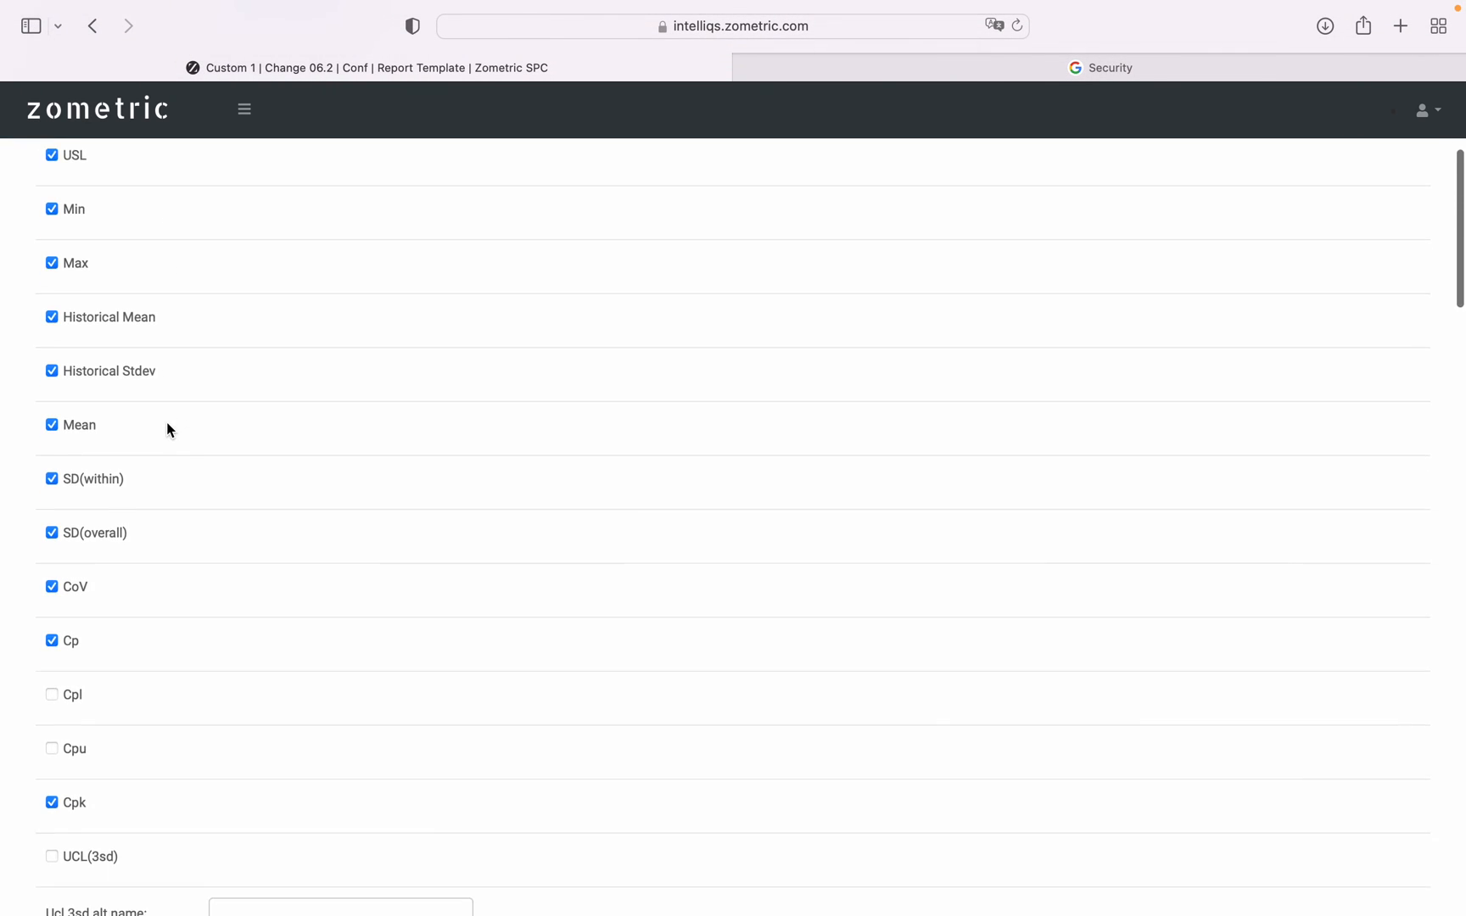
pyautogui.scroll(5, 166, 428)
pyautogui.scroll(2, 167, 422)
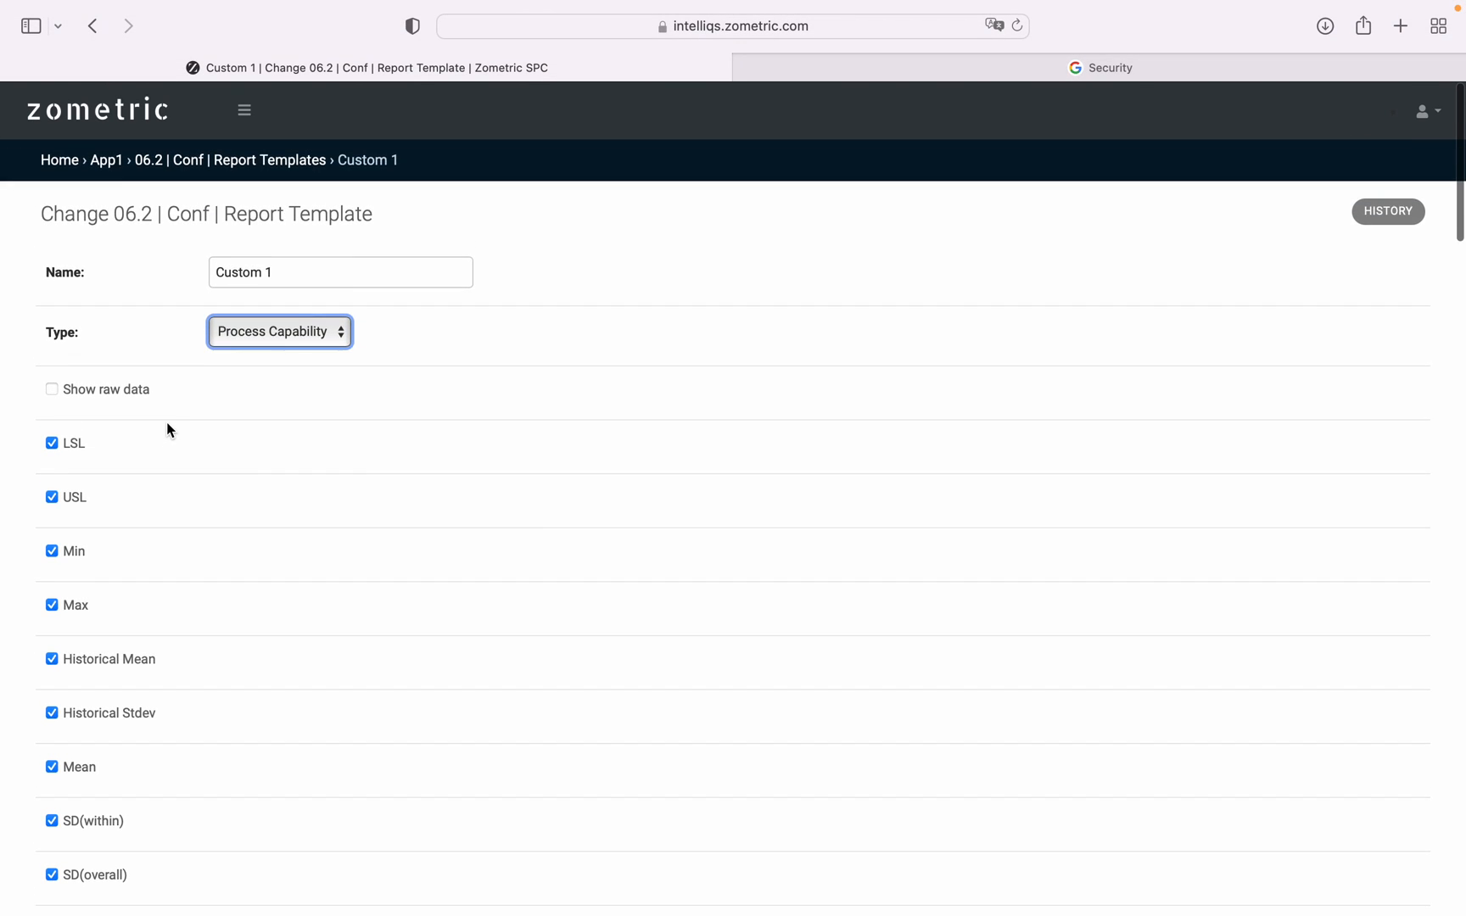
pyautogui.scroll(-1, 166, 421)
pyautogui.scroll(-1, 166, 421)
pyautogui.scroll(1, 166, 422)
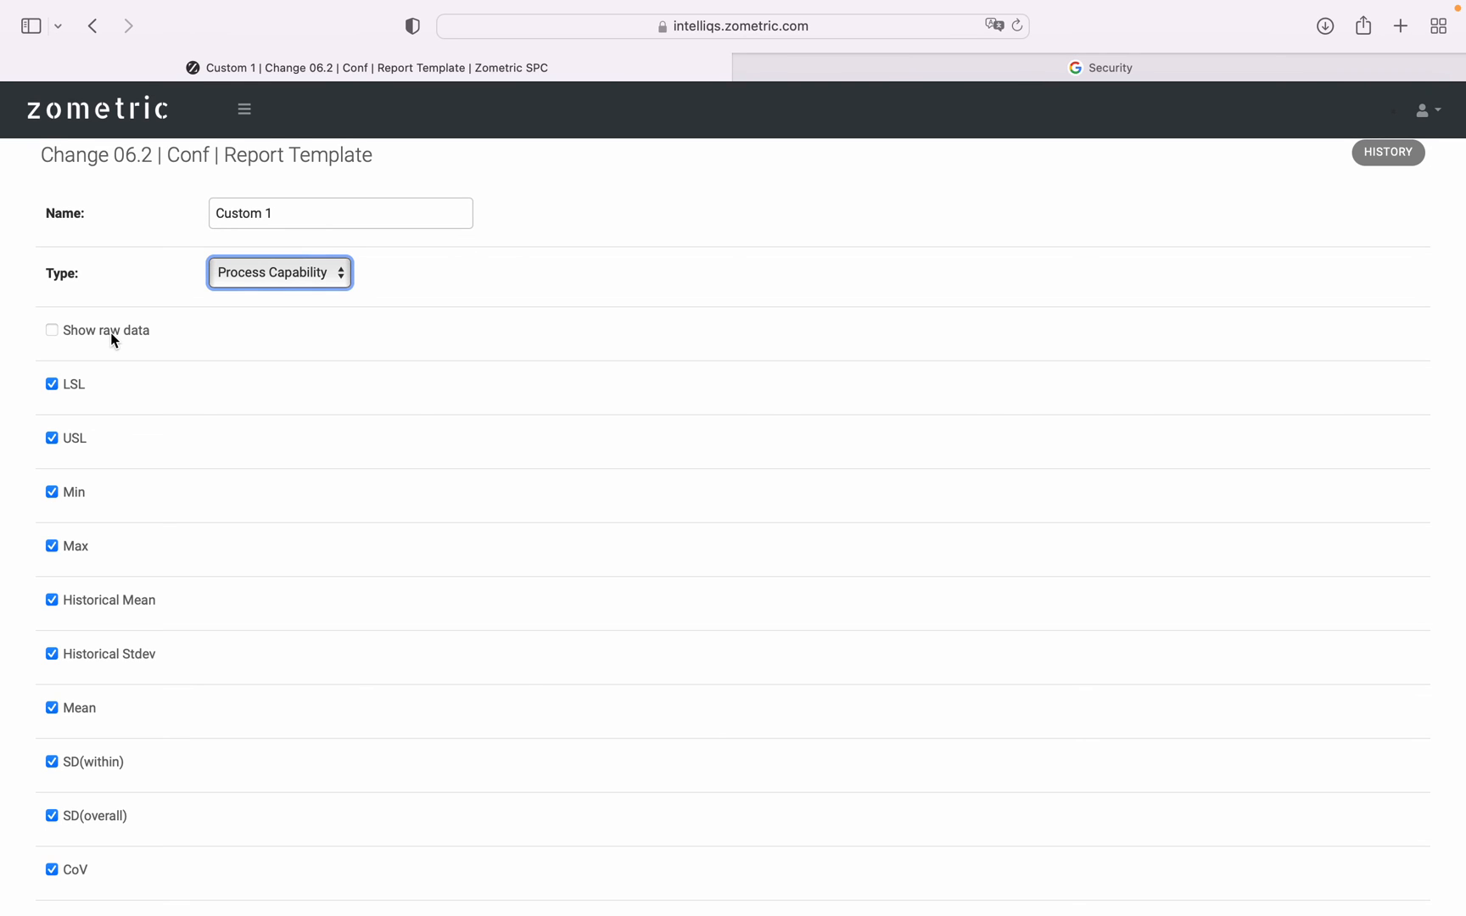
pyautogui.scroll(-10, 127, 367)
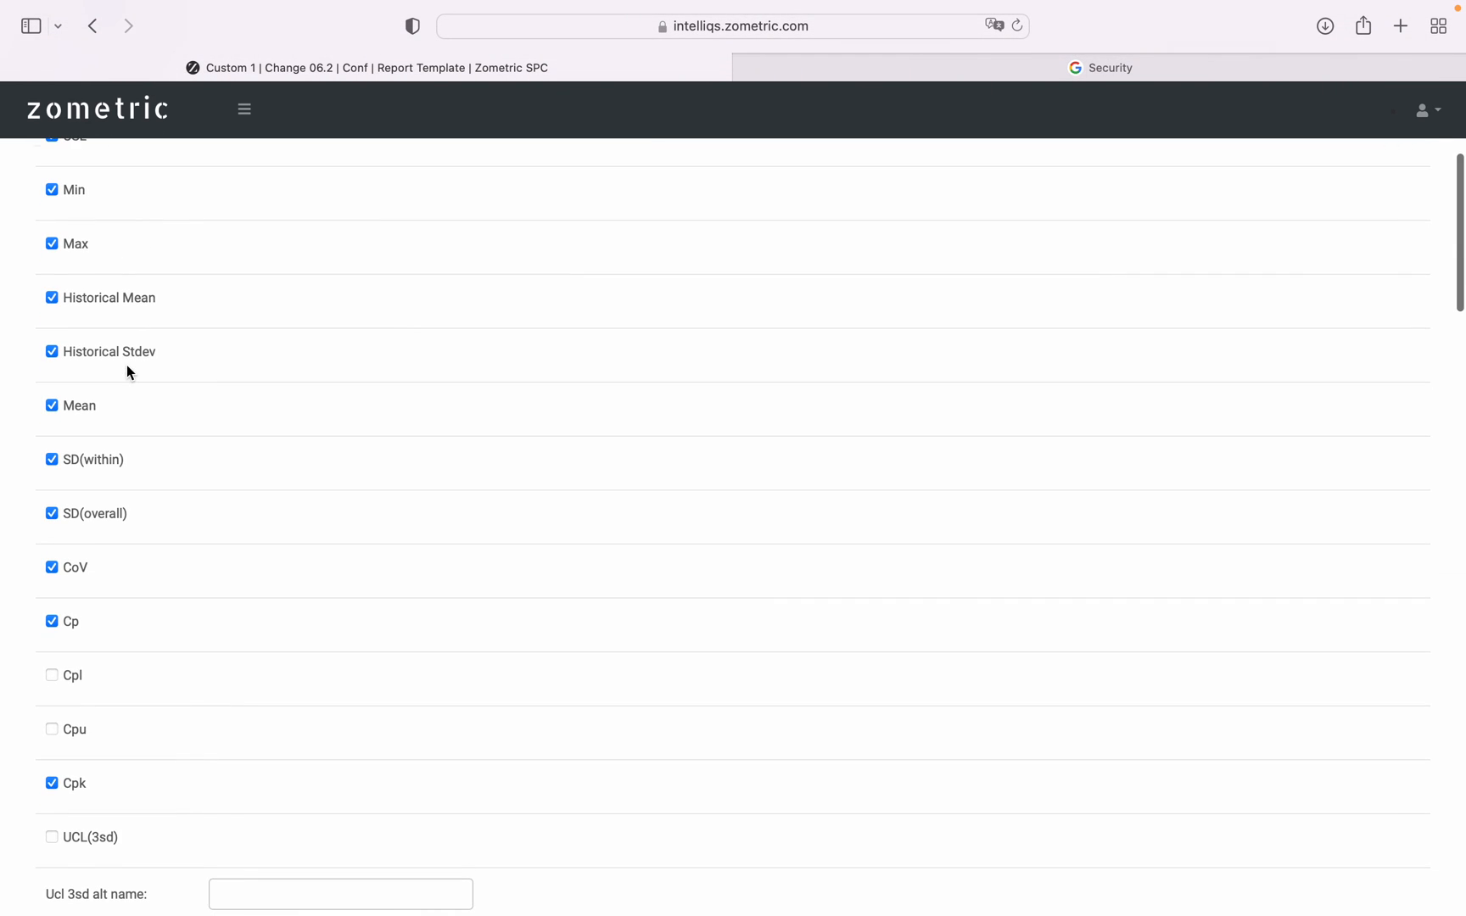
pyautogui.scroll(-1, 127, 371)
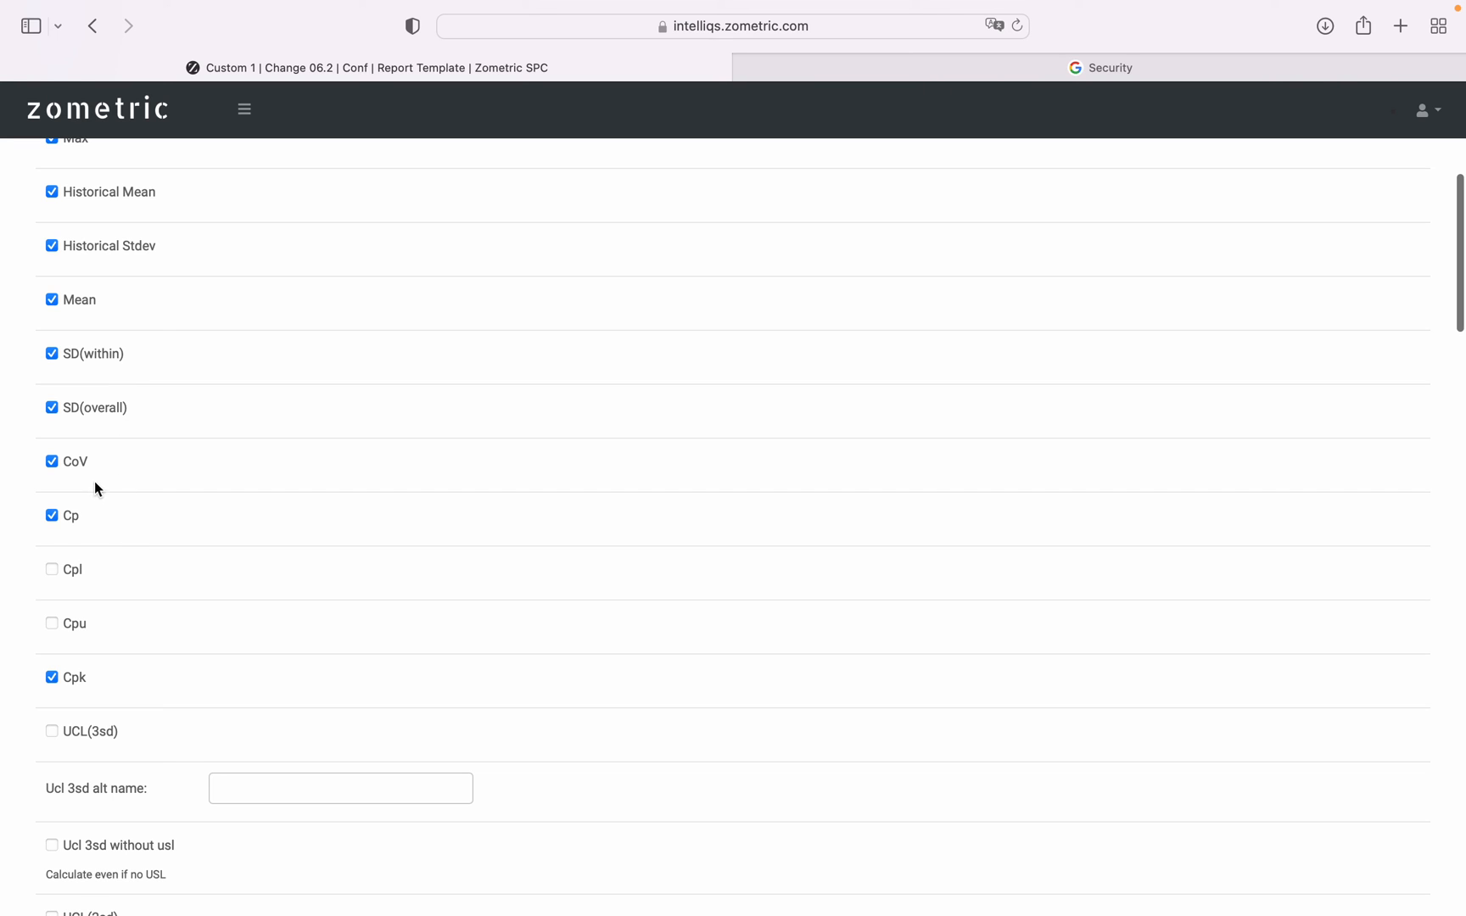
pyautogui.scroll(1, 108, 410)
pyautogui.scroll(-1, 108, 410)
pyautogui.scroll(3, 108, 406)
pyautogui.scroll(-10, 107, 406)
pyautogui.scroll(1, 108, 406)
# Examine Custom 1's control limit options, including the alternative names for the historical 2sd and 3sd LCL limits.
pyautogui.scroll(-5, 107, 411)
pyautogui.scroll(-5, 108, 410)
pyautogui.scroll(-10, 109, 412)
pyautogui.scroll(-1, 107, 412)
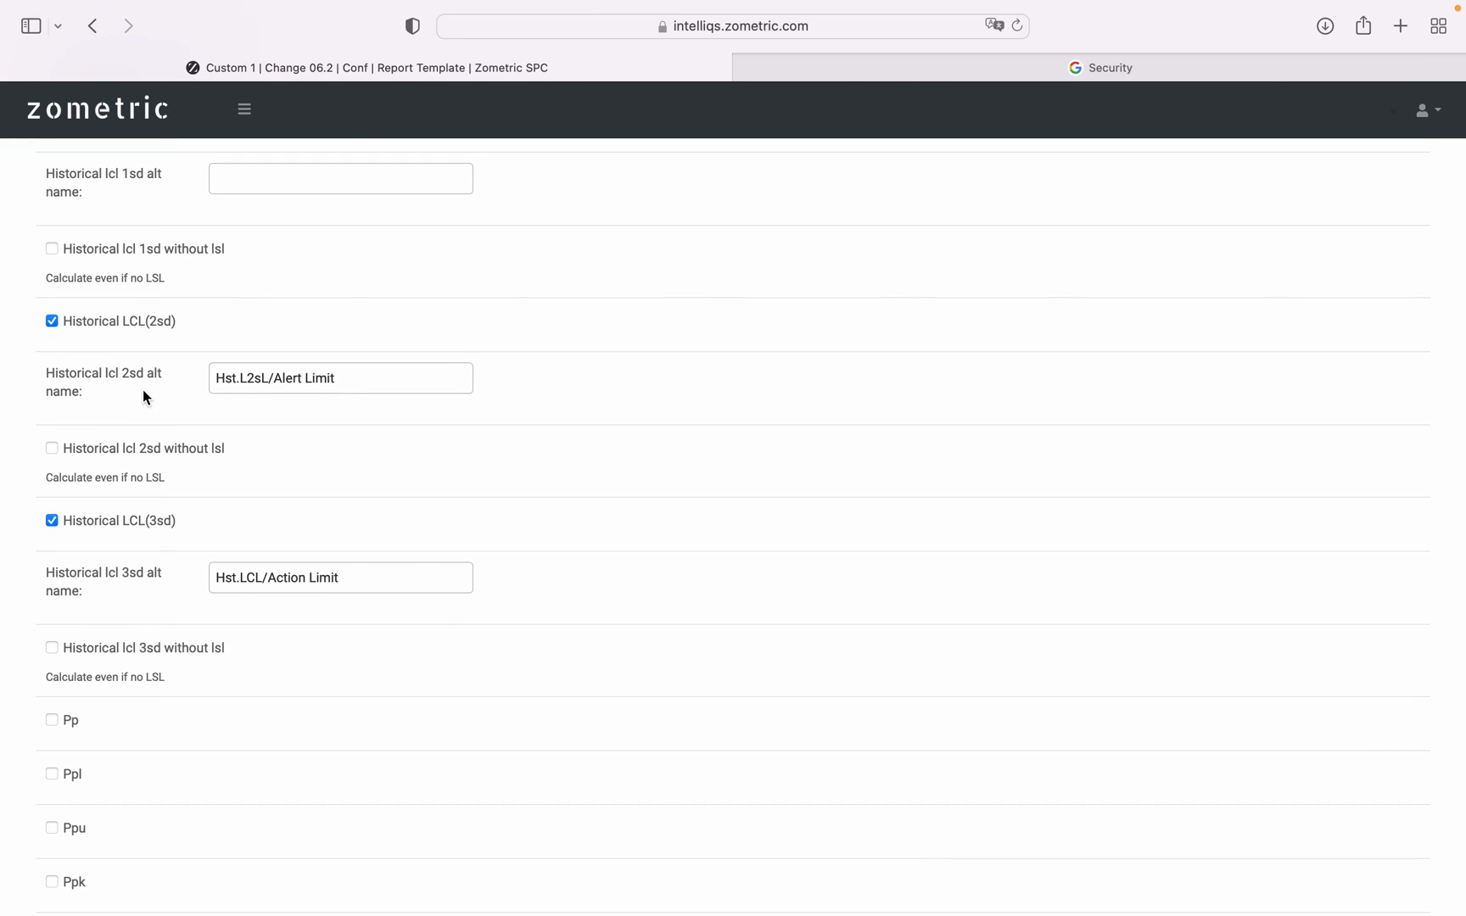
pyautogui.scroll(-1, 144, 394)
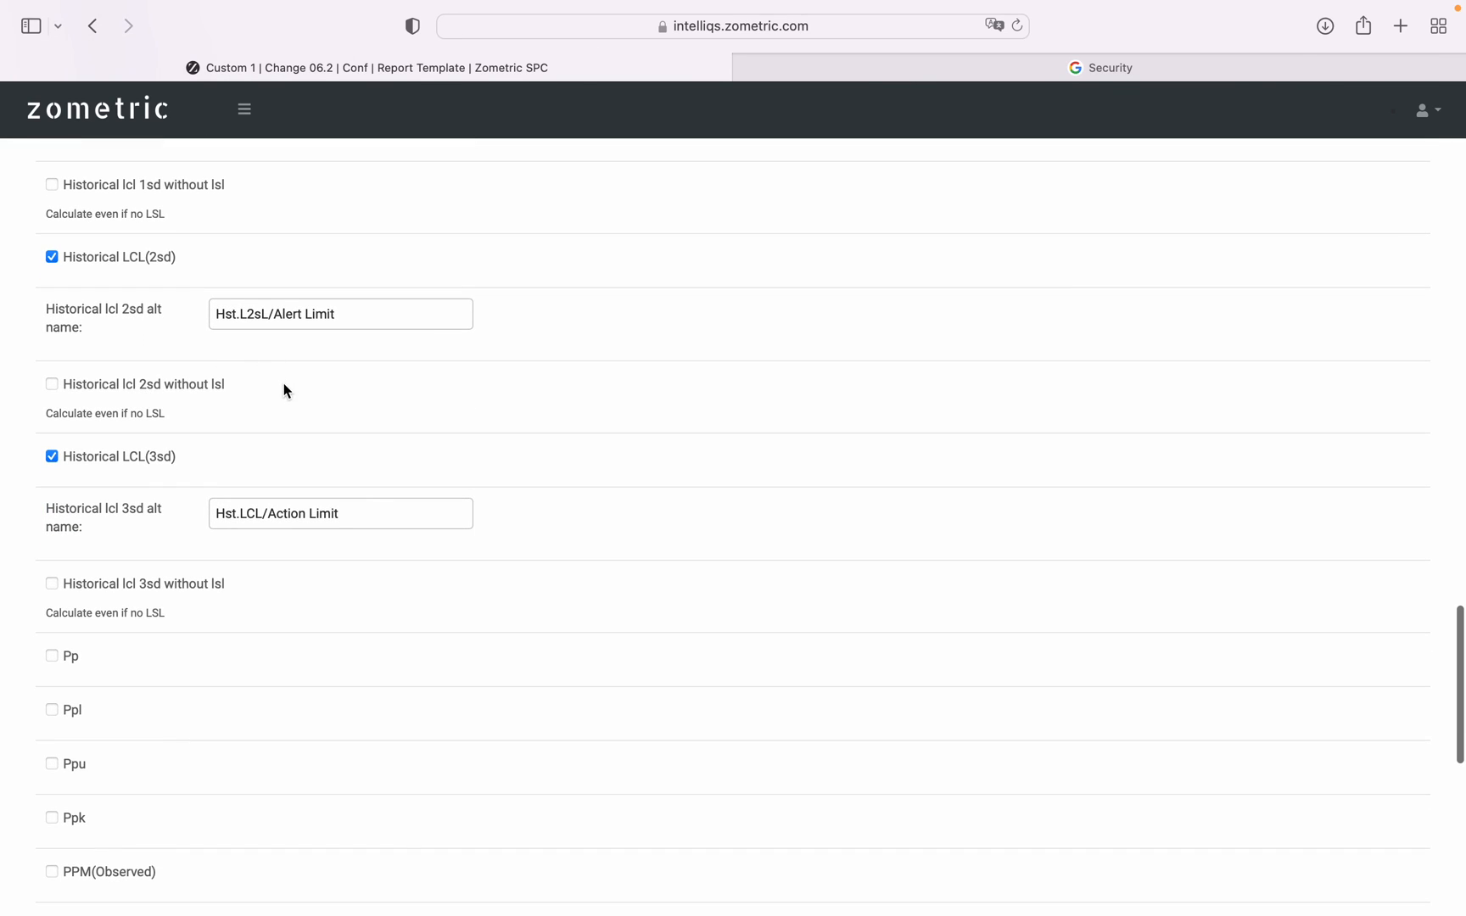
# Examine Custom 1's orientation, header, footer and decimals fields, and return to the Report Templates list without saving.
pyautogui.scroll(-4, 283, 391)
pyautogui.scroll(-6, 284, 390)
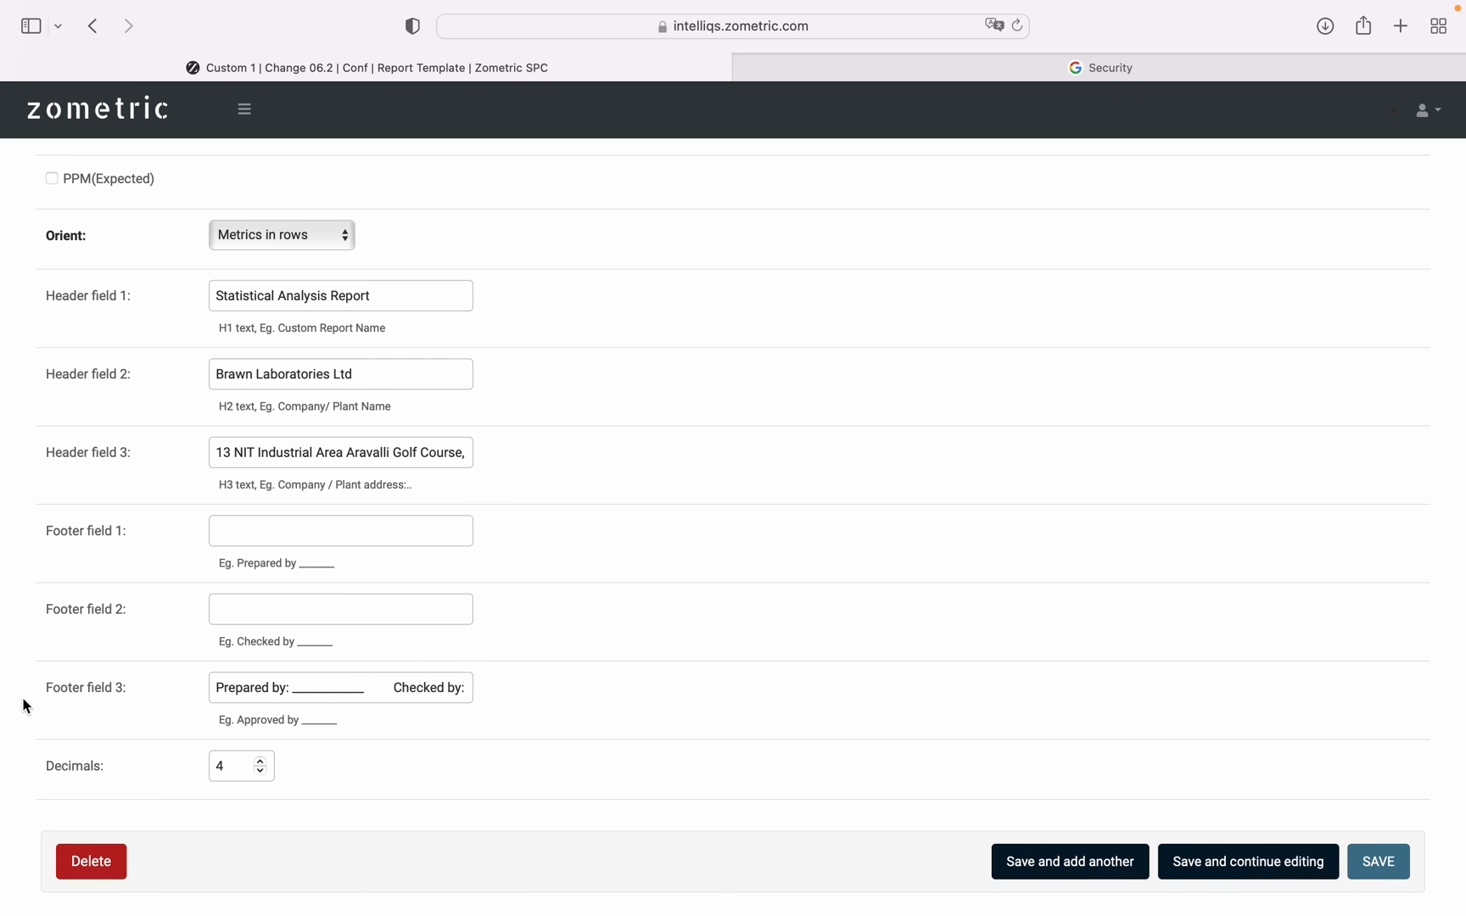
pyautogui.scroll(1, 295, 688)
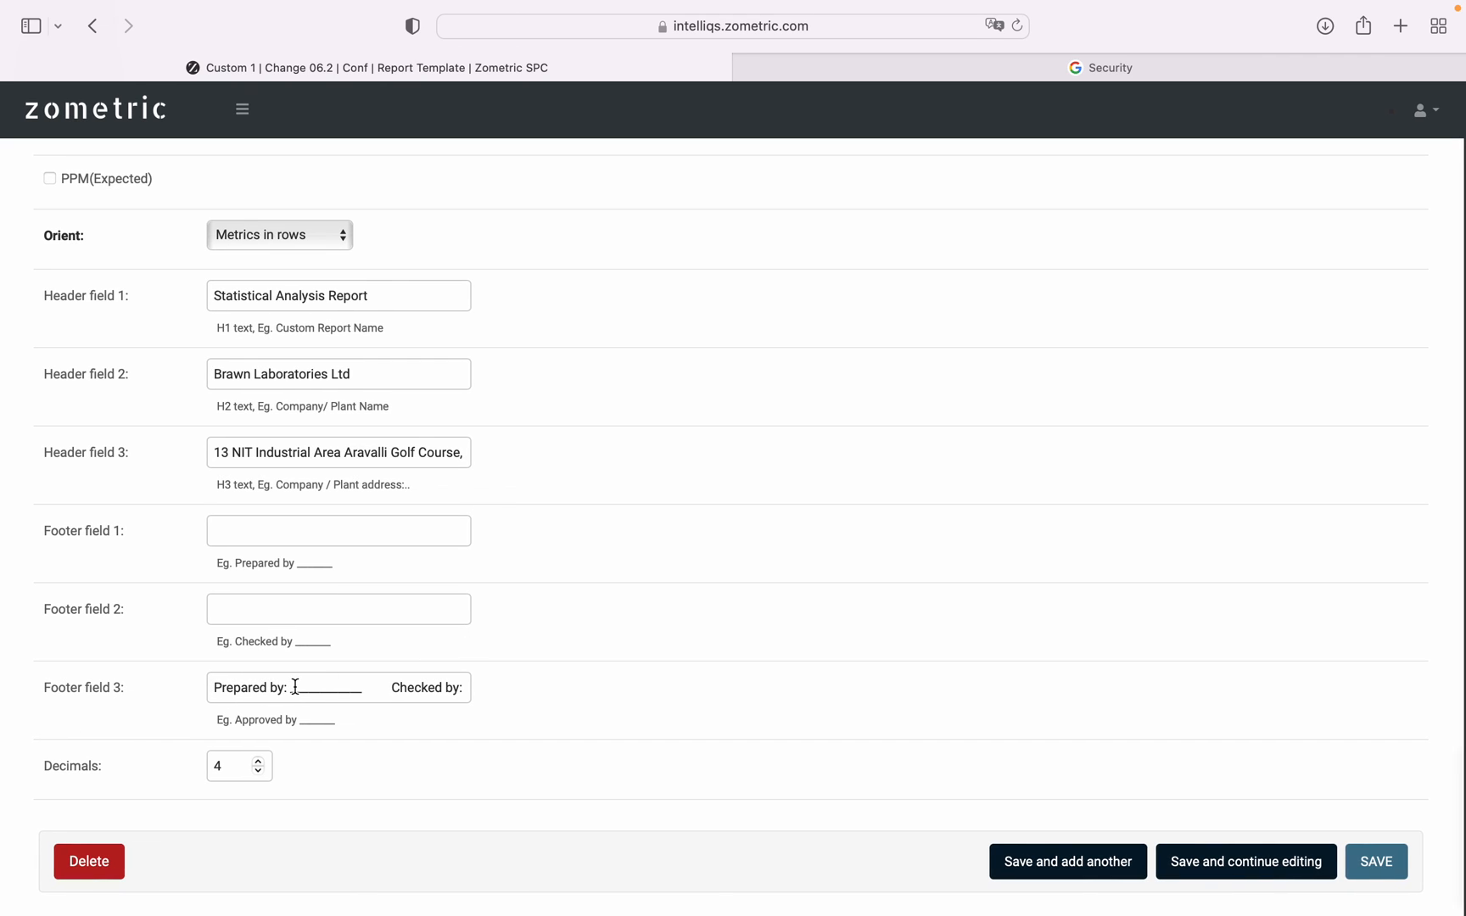
pyautogui.click(360, 690)
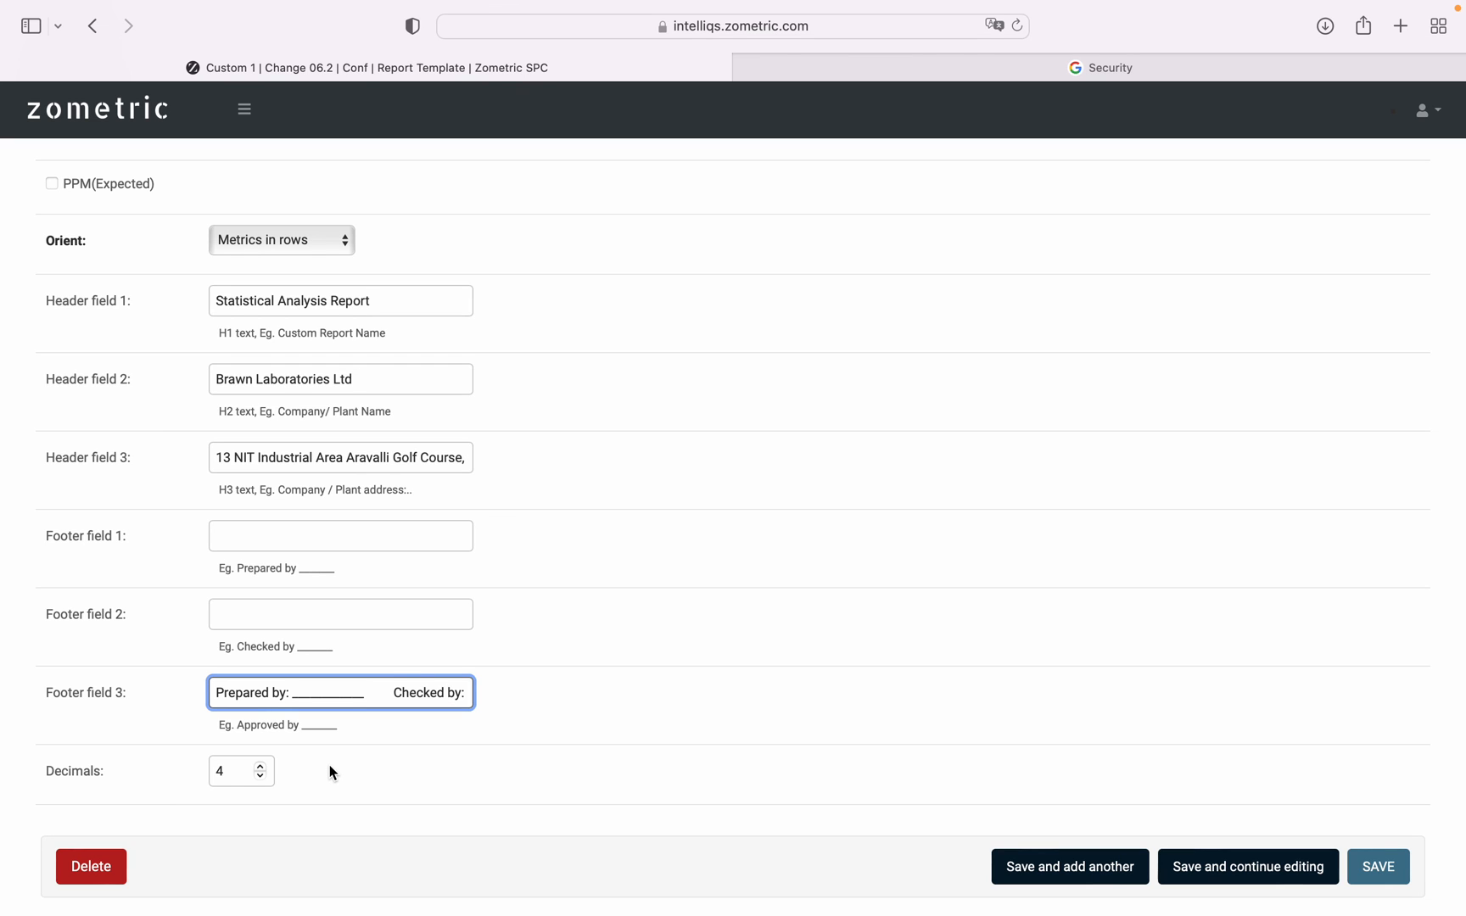
pyautogui.scroll(3, 331, 772)
pyautogui.scroll(10, 330, 770)
pyautogui.click(172, 53)
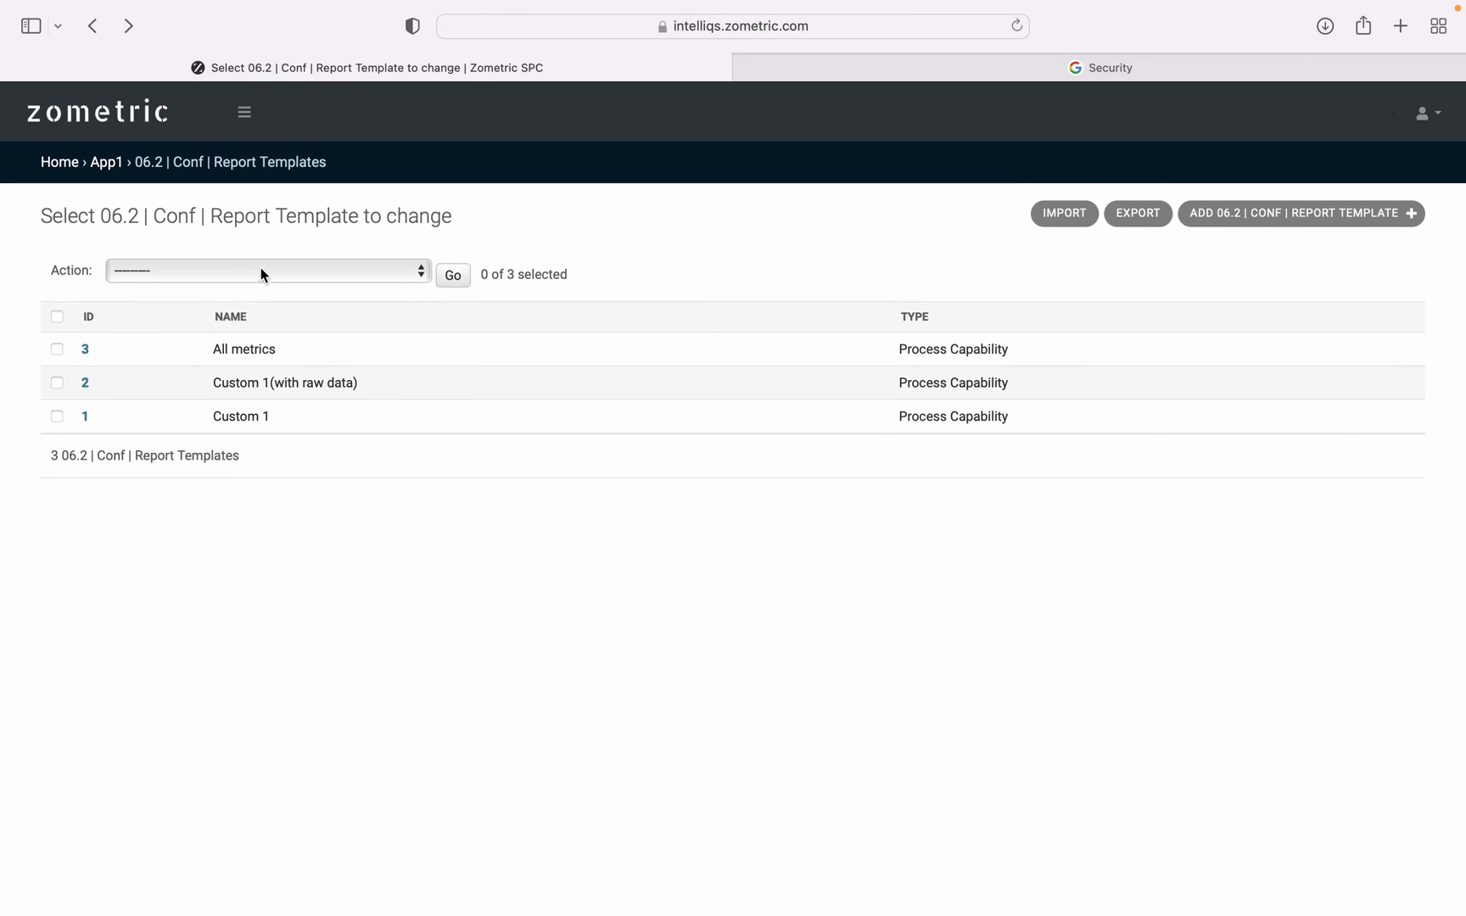
# Look through all the Configure entries, from Work Units to Report Templates.
pyautogui.click(245, 111)
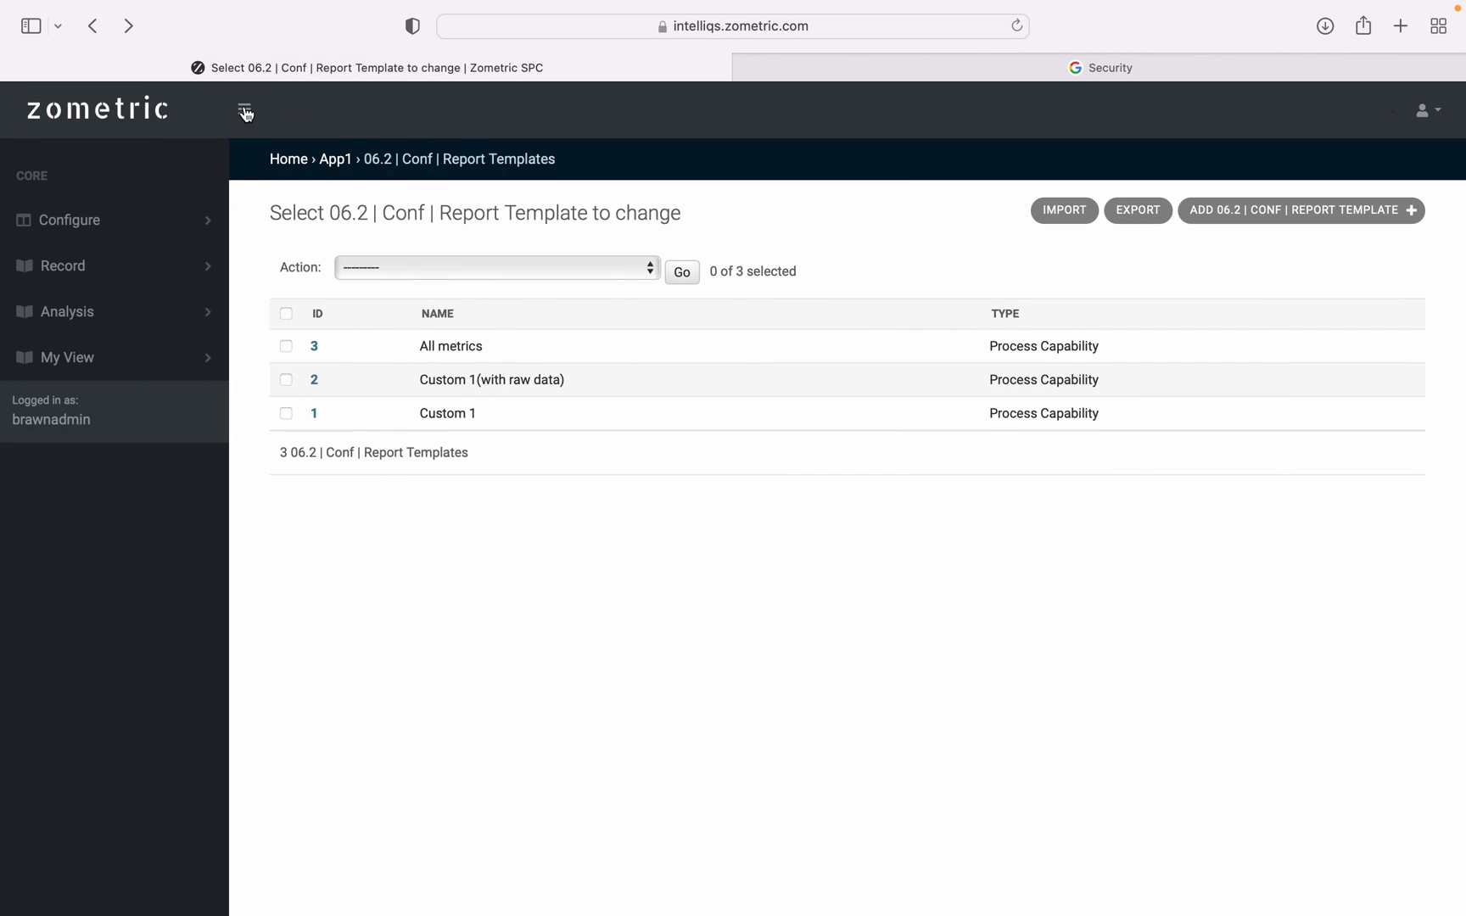
pyautogui.click(102, 225)
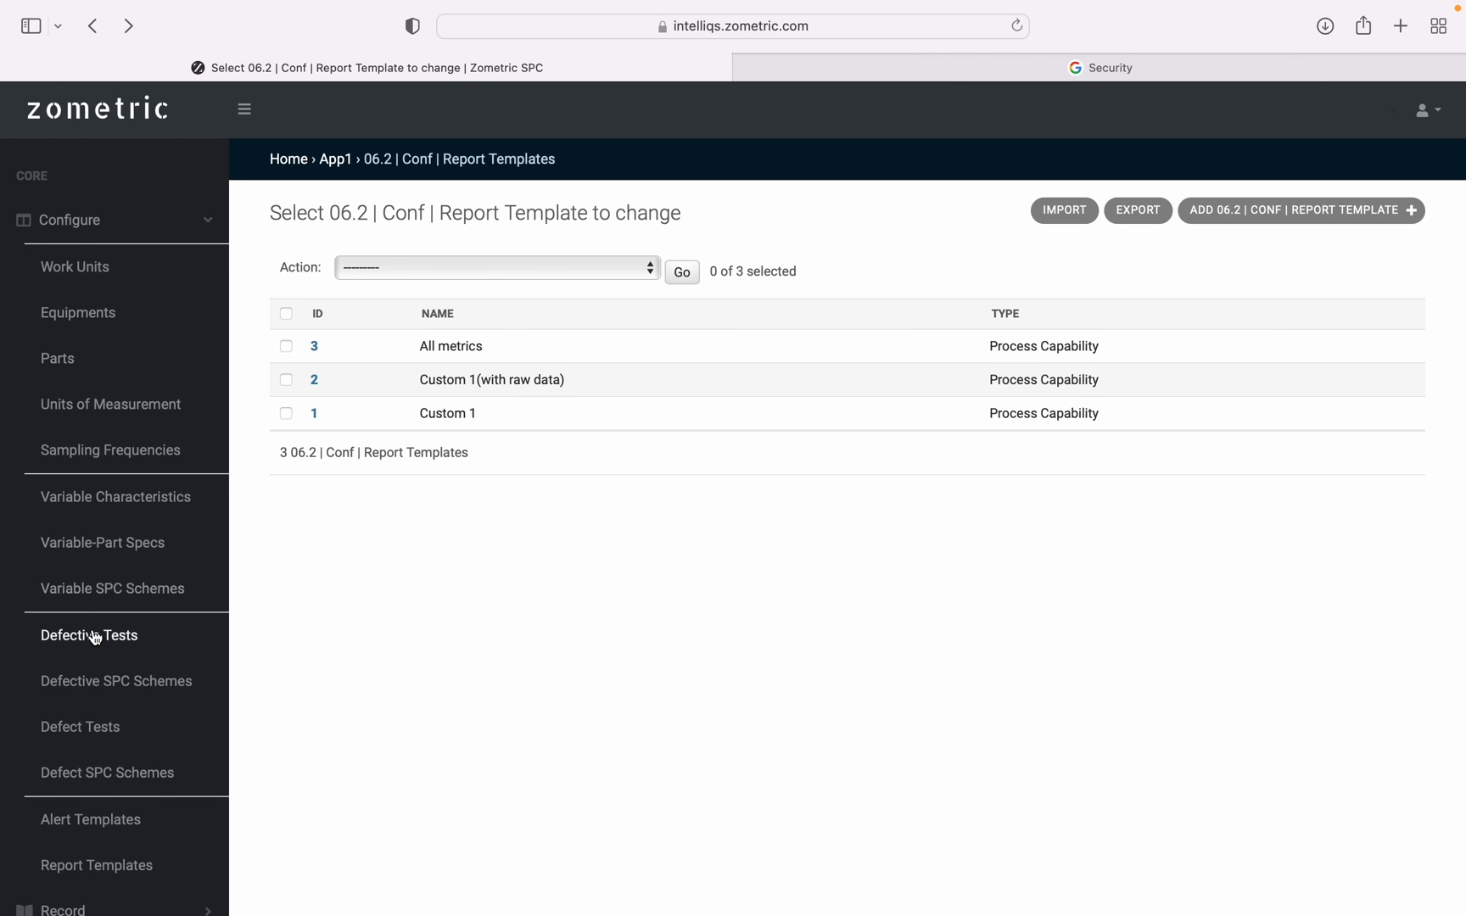
pyautogui.scroll(-3, 95, 638)
pyautogui.scroll(3, 95, 638)
pyautogui.scroll(-1, 95, 638)
pyautogui.scroll(1, 95, 638)
pyautogui.scroll(-4, 95, 638)
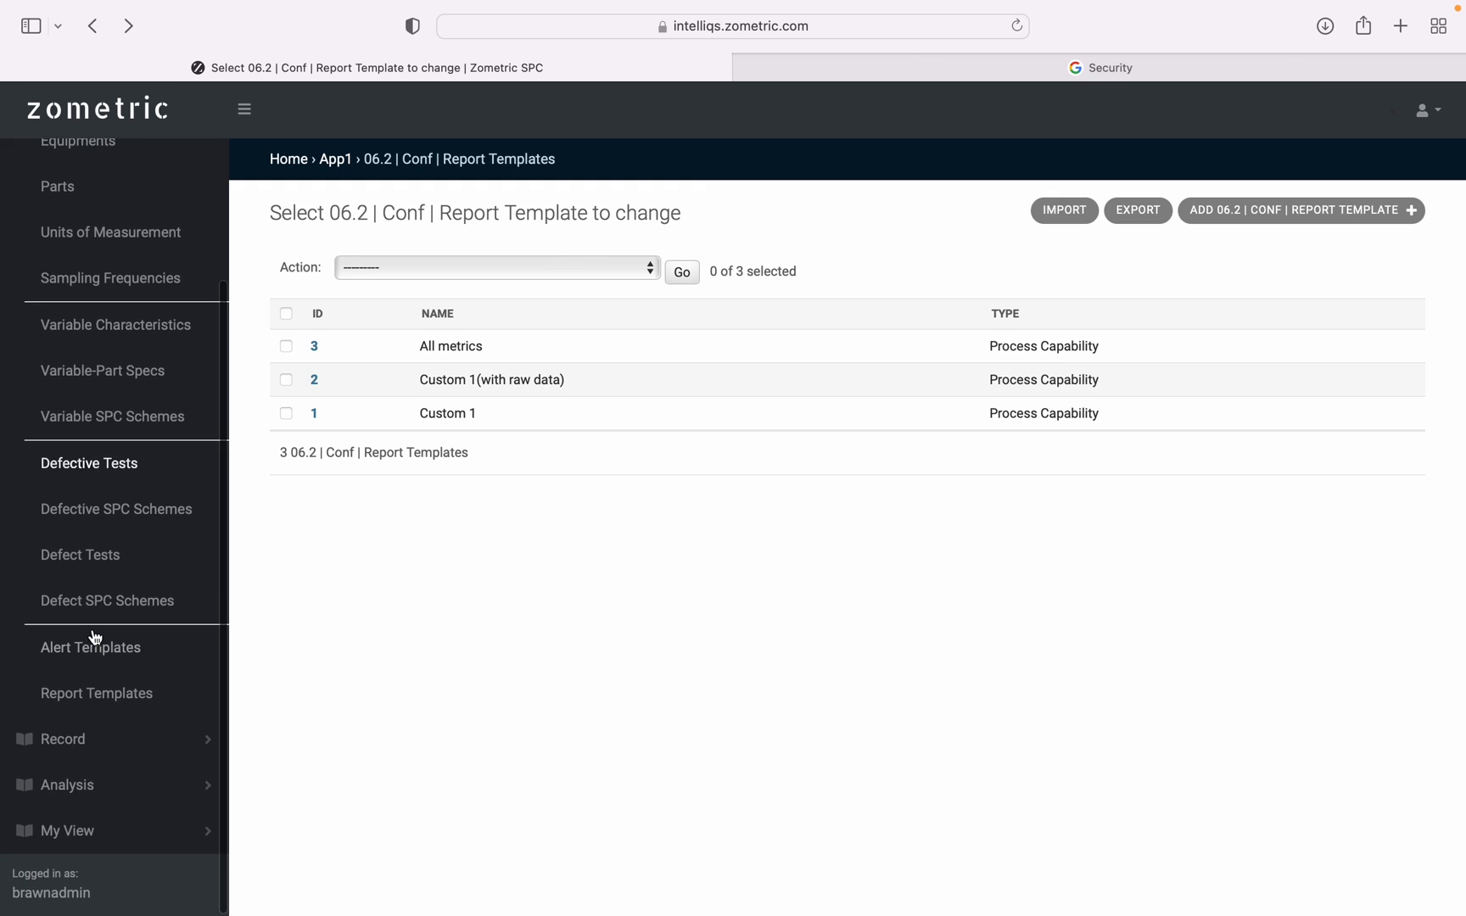
pyautogui.scroll(1, 95, 638)
pyautogui.scroll(-1, 95, 638)
pyautogui.scroll(5, 85, 636)
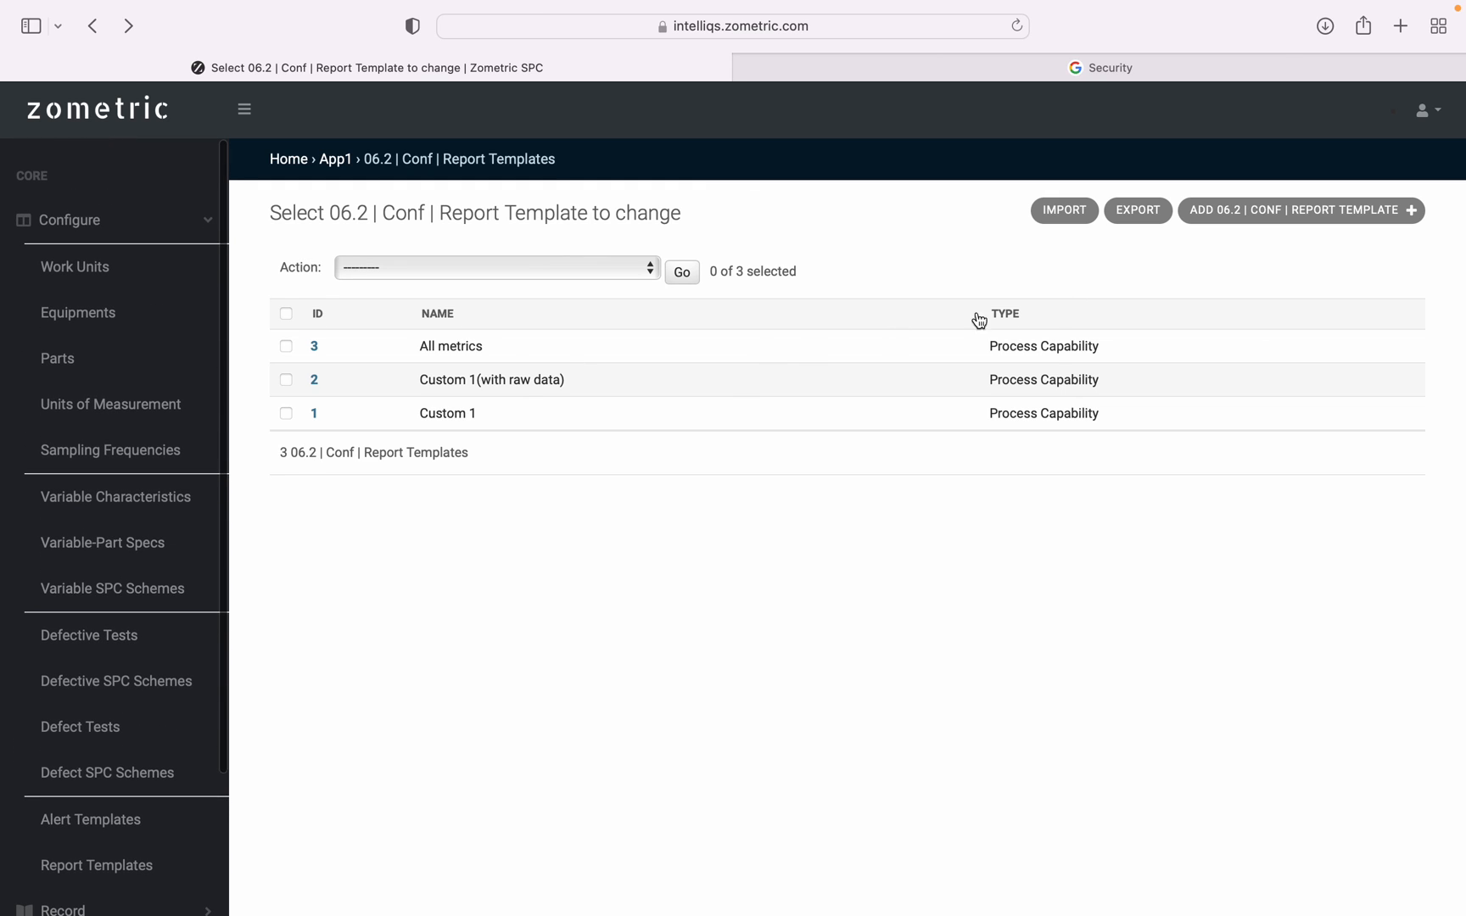